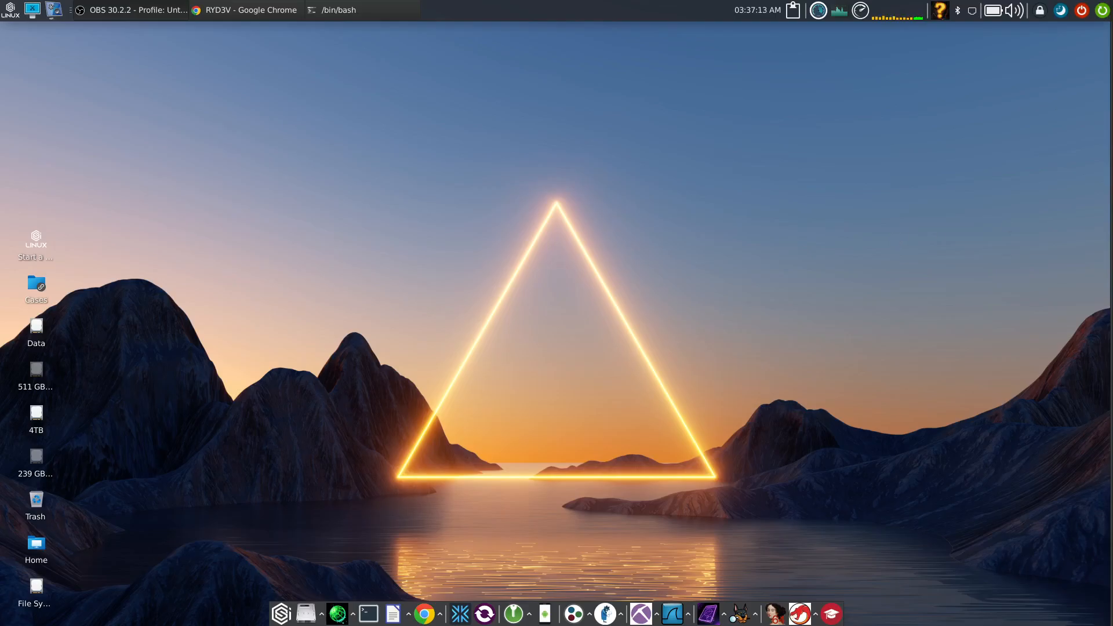
Open the CSI Downloads page on csilinux.com and review the download options down to the CSI Linux Bootable/Triage Image.
key(ctrl+t)
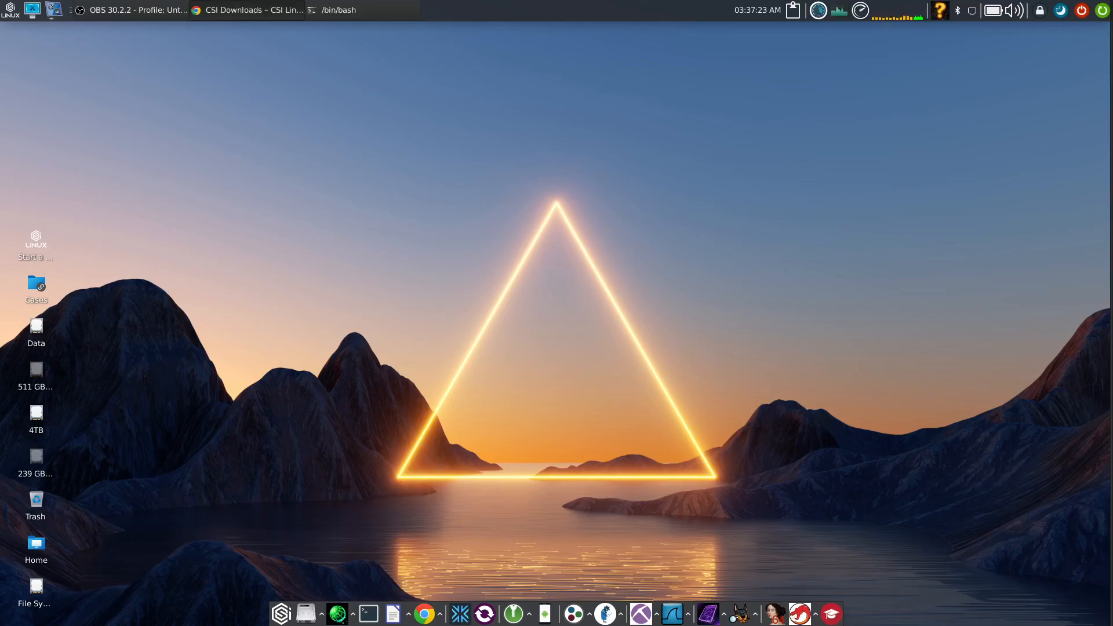
drag(1112, 95, 762, 36)
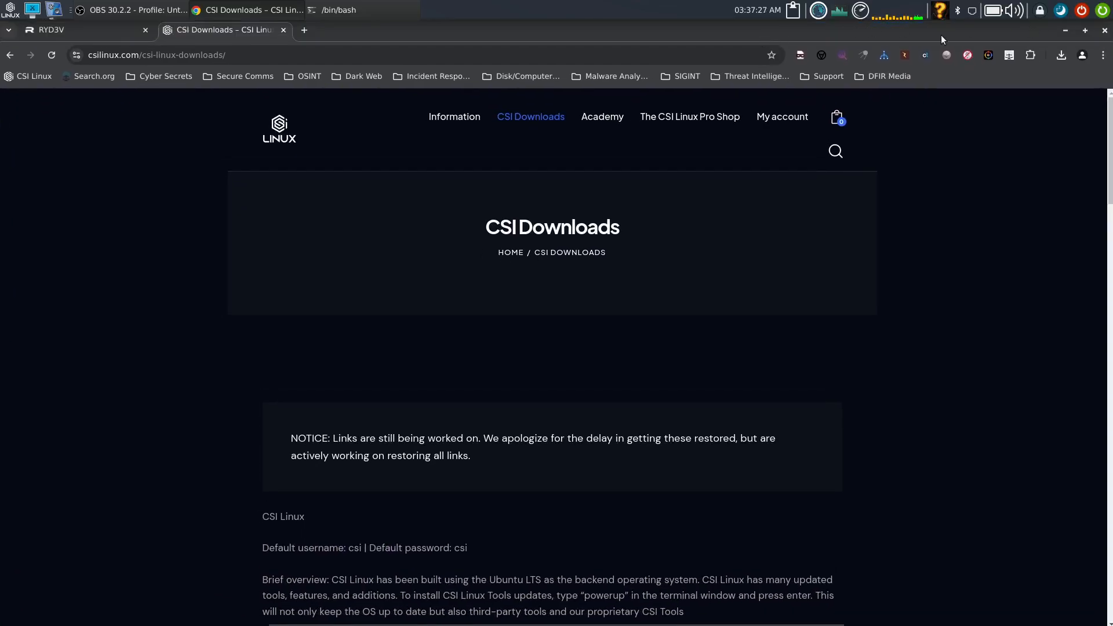
drag(941, 39, 1108, 133)
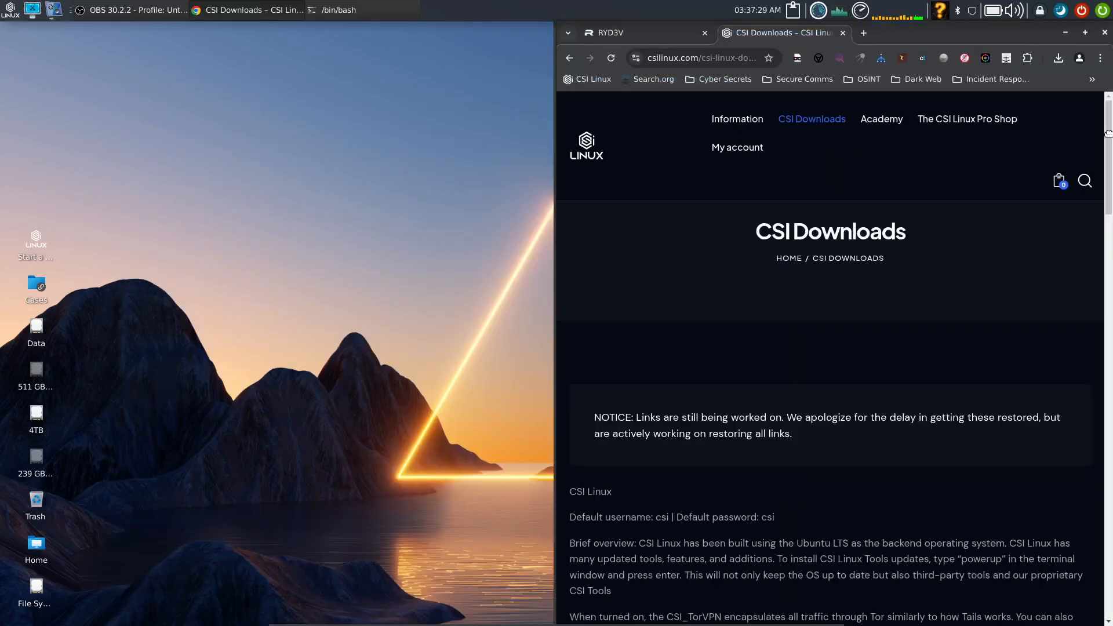
scroll(829, 288, down, 14)
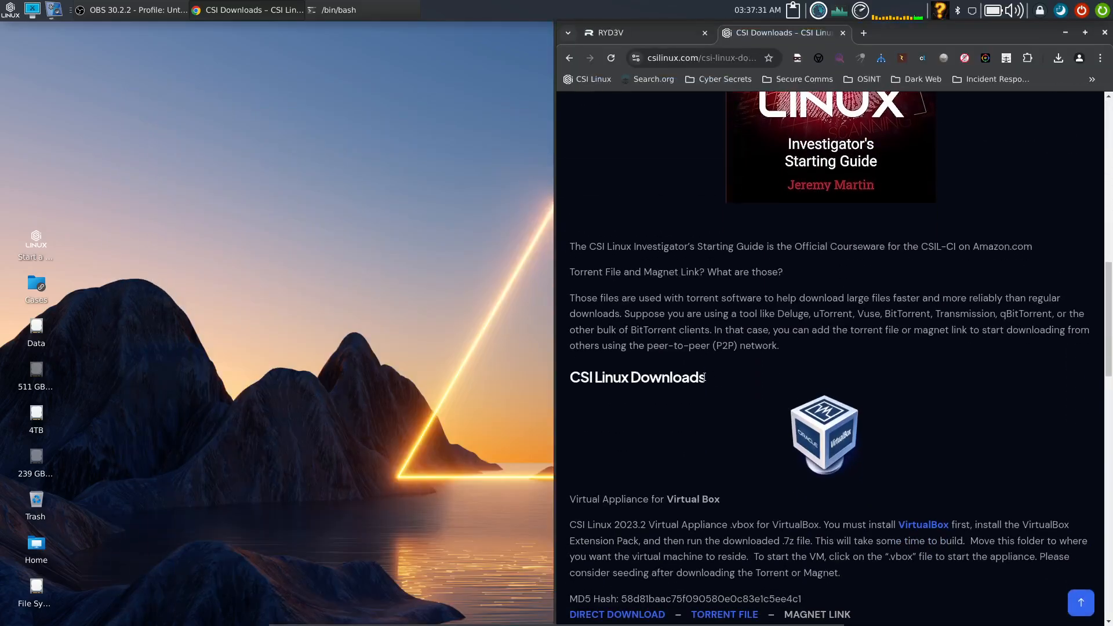
scroll(795, 382, down, 14)
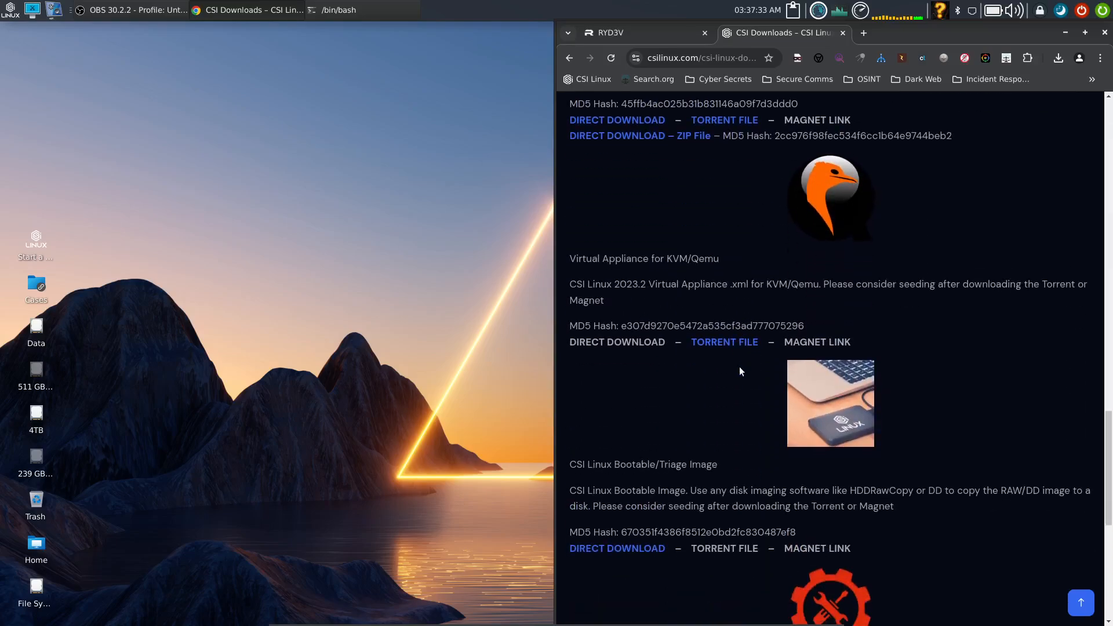
scroll(739, 371, down, 1)
scroll(673, 358, down, 2)
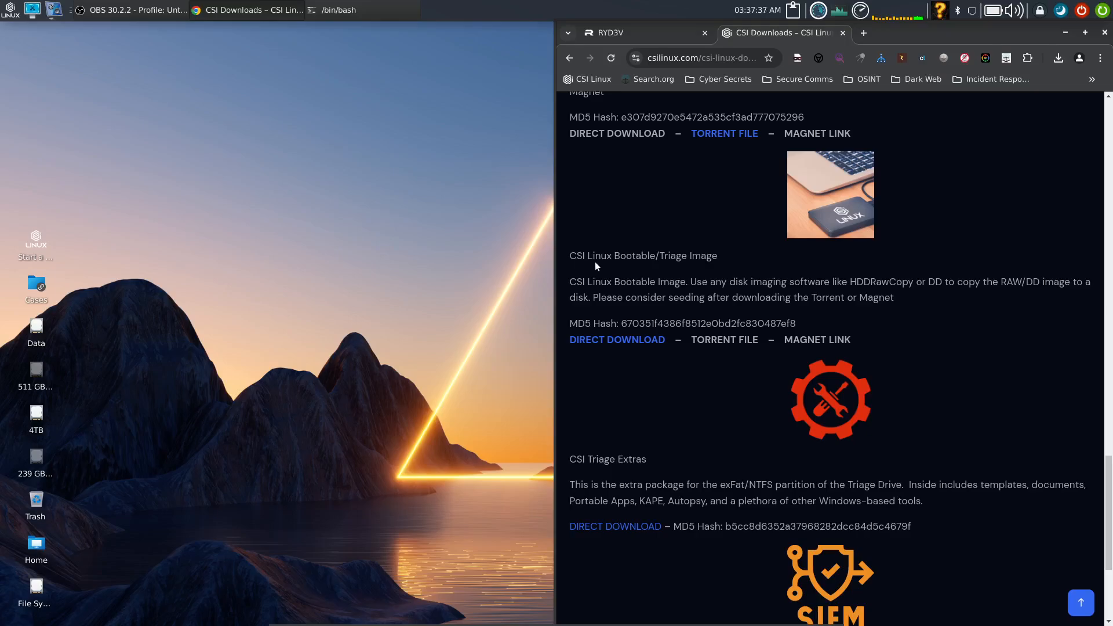
Try the direct download of the CSI Linux Bootable/Triage Image and close the tab it opens.
click(628, 341)
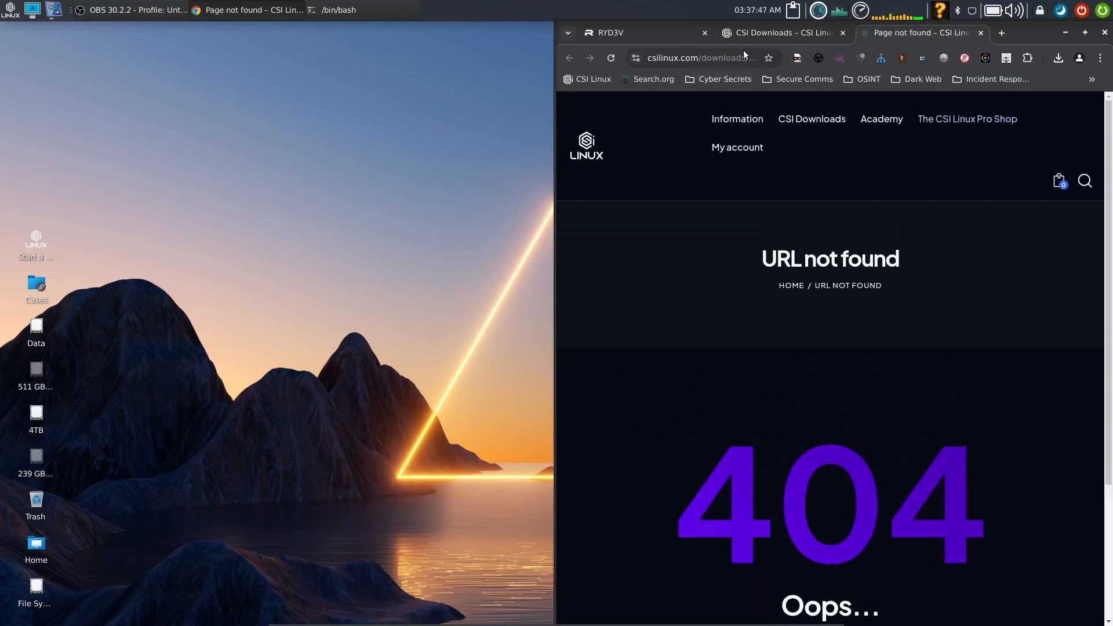
click(779, 36)
click(981, 33)
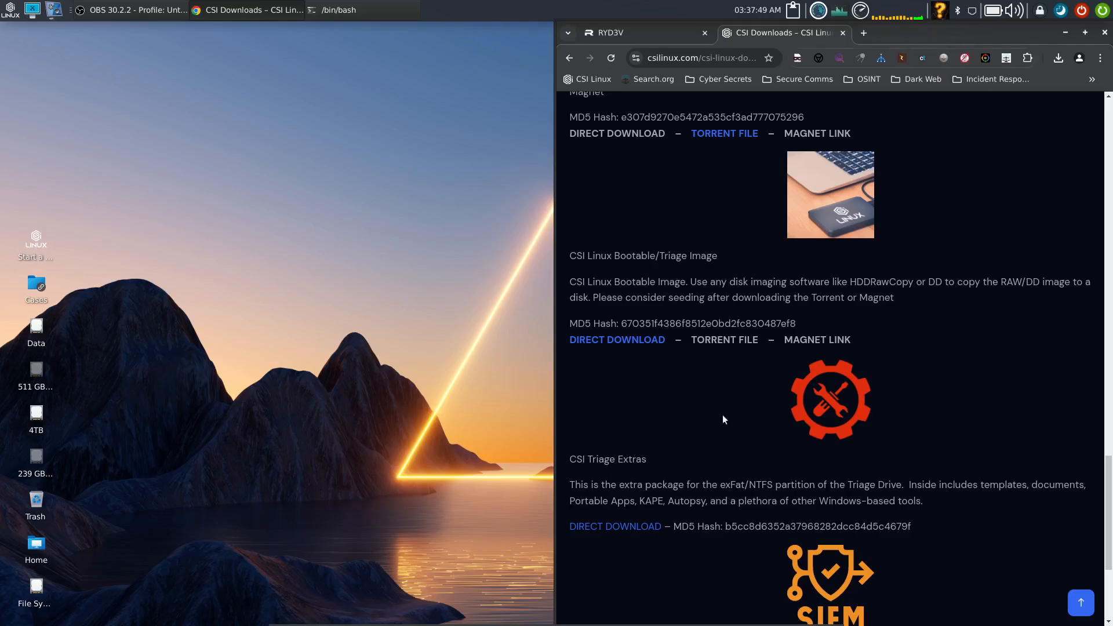
Examine the VMware, KVM/Qemu and bootable image options on the CSI Downloads page.
scroll(760, 418, down, 2)
scroll(760, 418, up, 12)
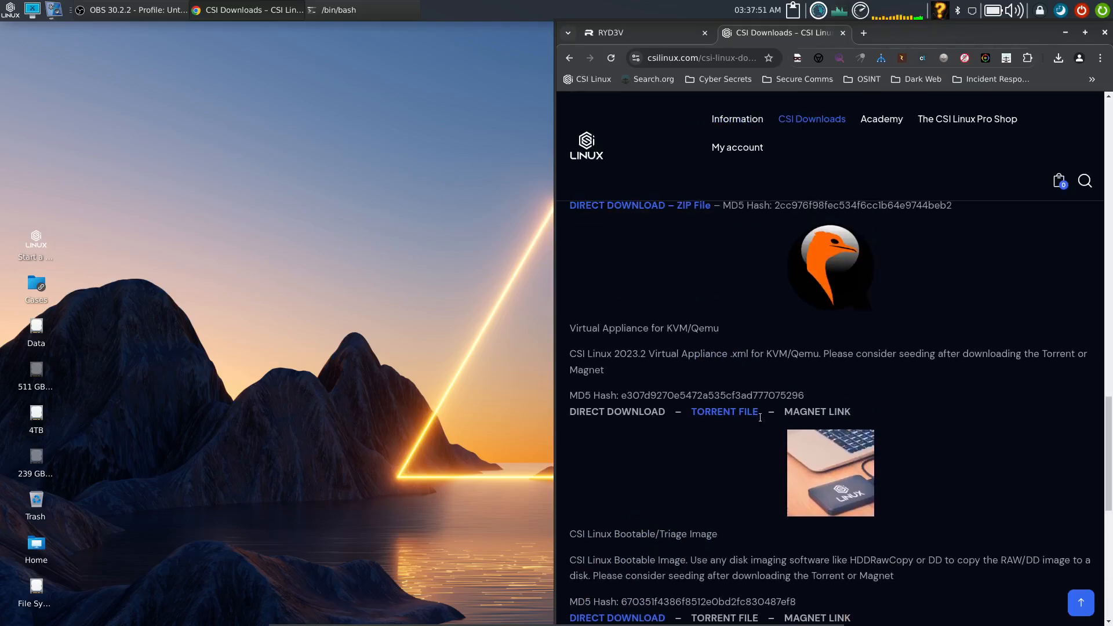
scroll(795, 336, down, 10)
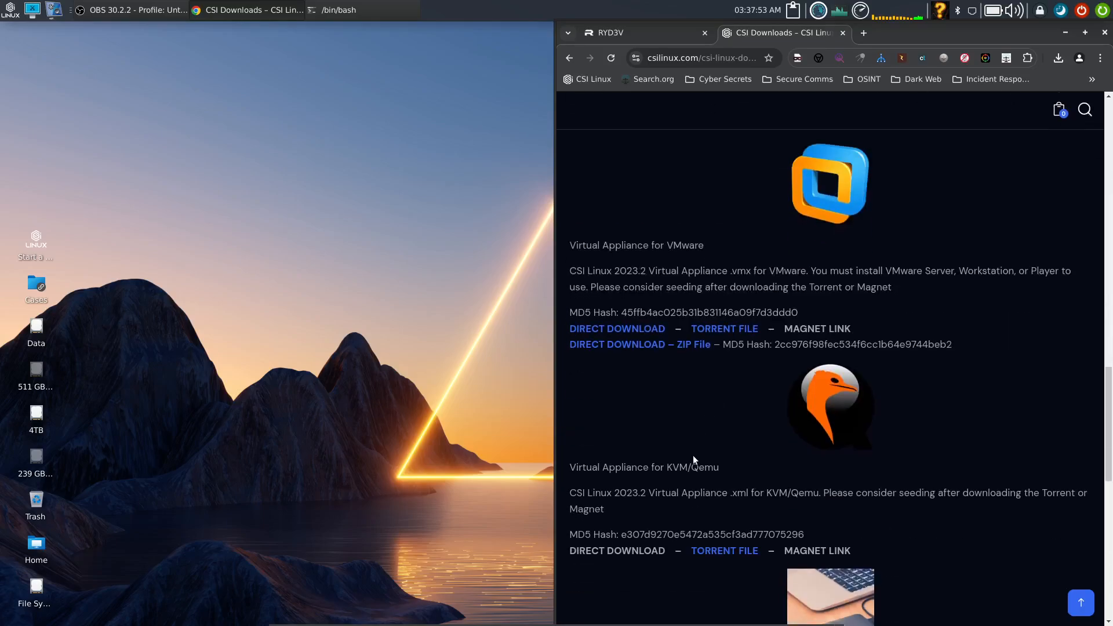
scroll(704, 344, down, 2)
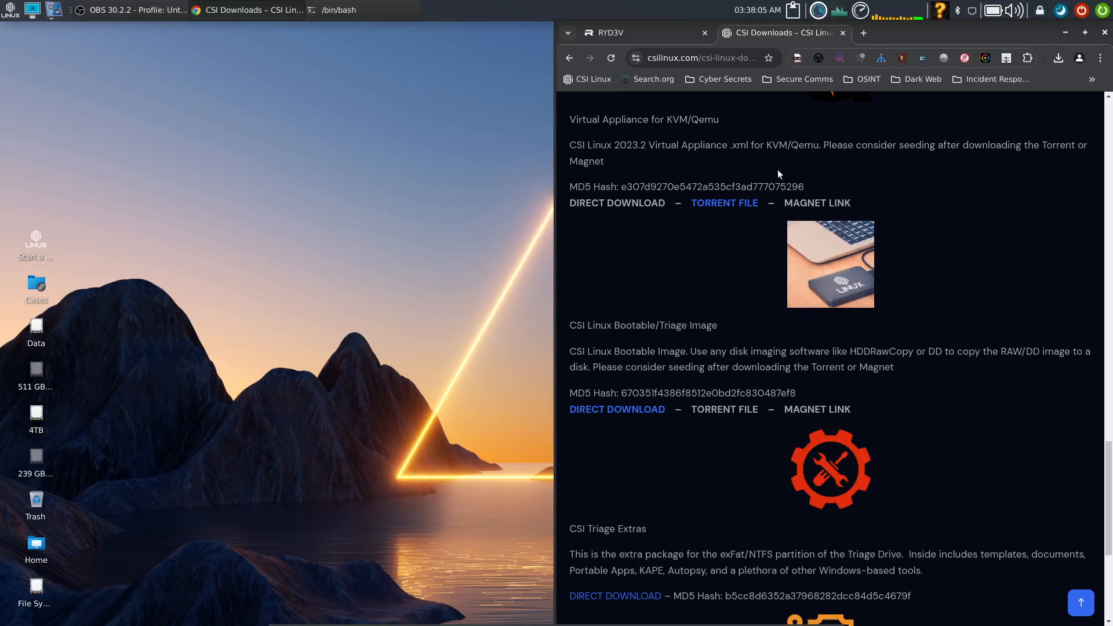
Review the Autopsy and CSI Linux blog article's features, sample image and unzip instructions, and move the browser out of the way.
click(679, 33)
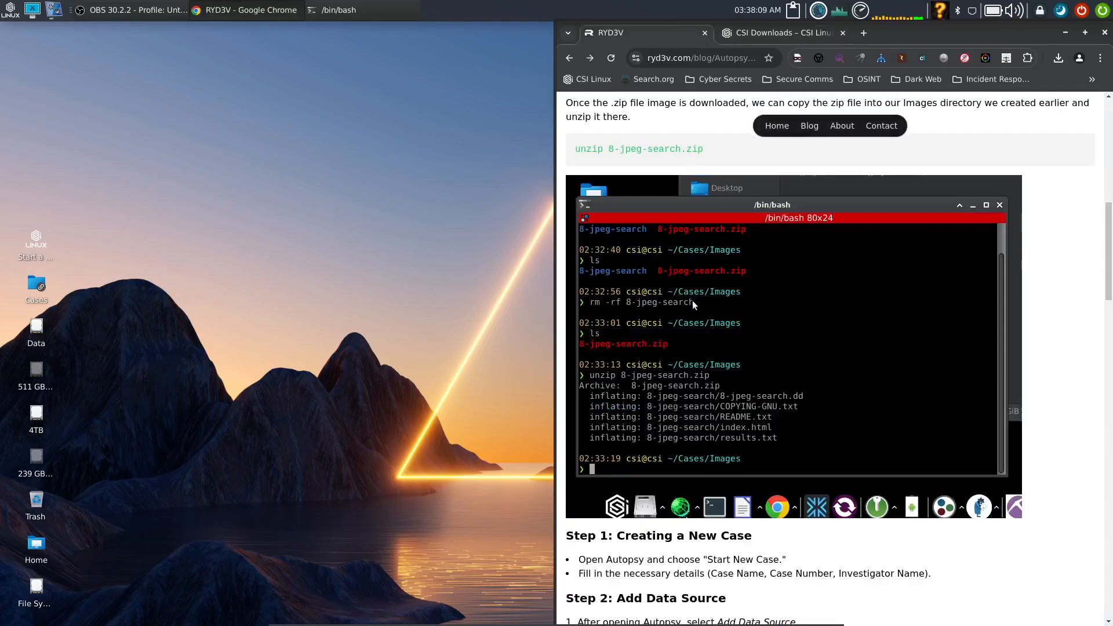
scroll(701, 306, up, 6)
scroll(748, 261, up, 3)
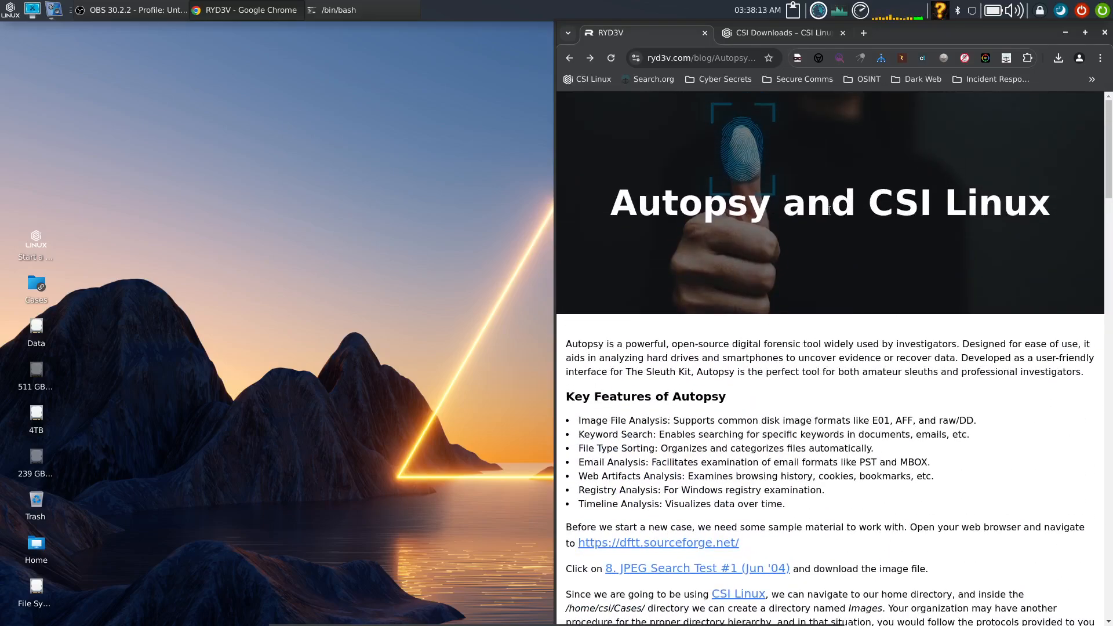
scroll(720, 443, down, 2)
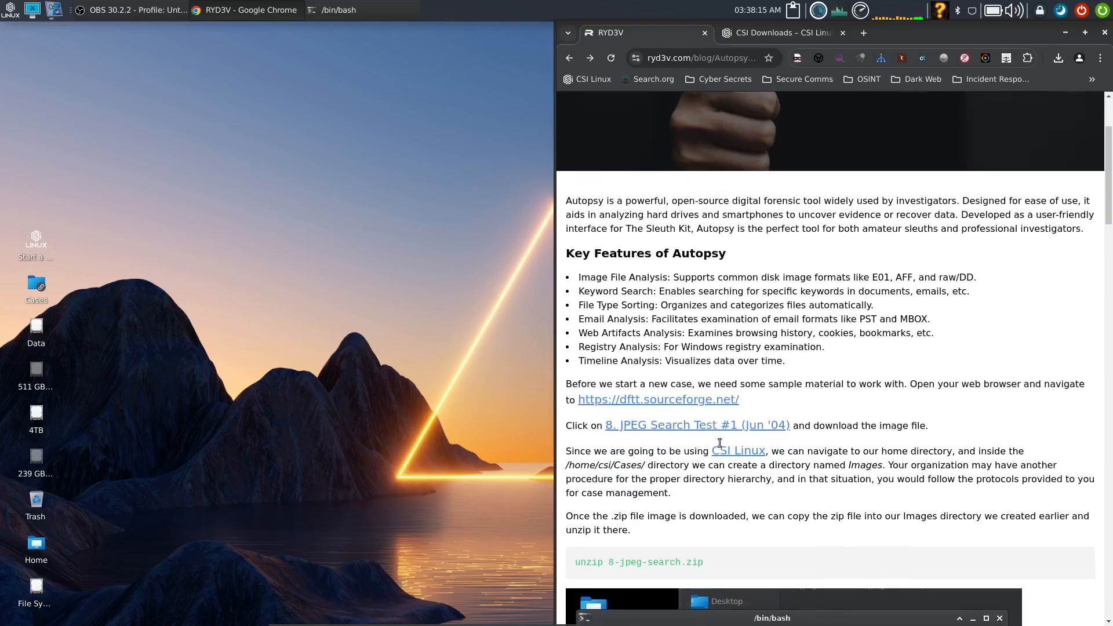
scroll(719, 444, down, 1)
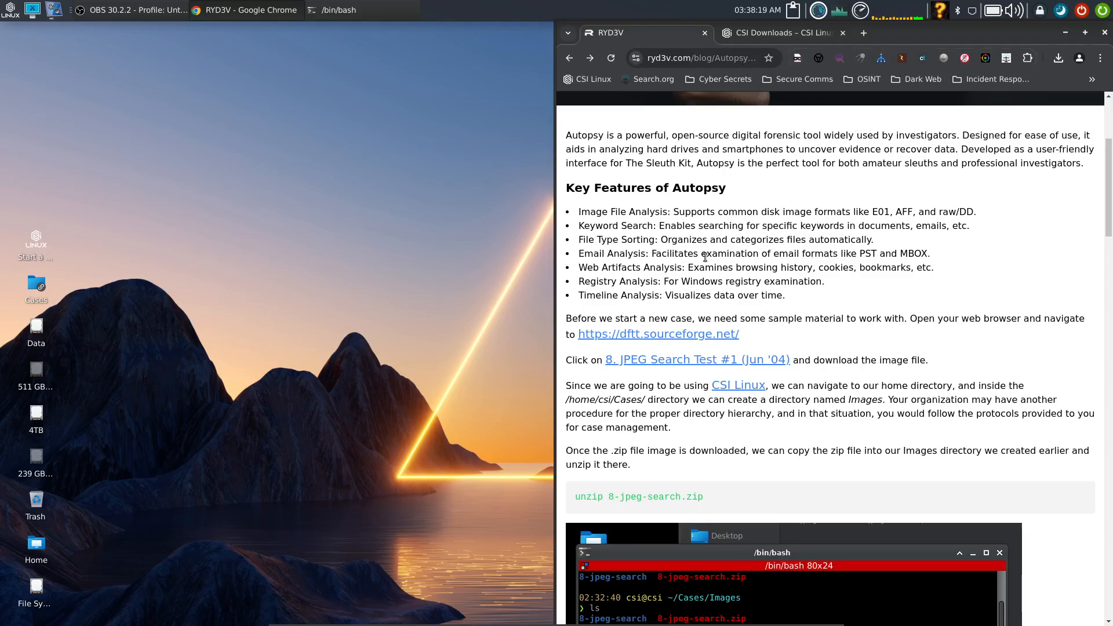
scroll(705, 256, down, 4)
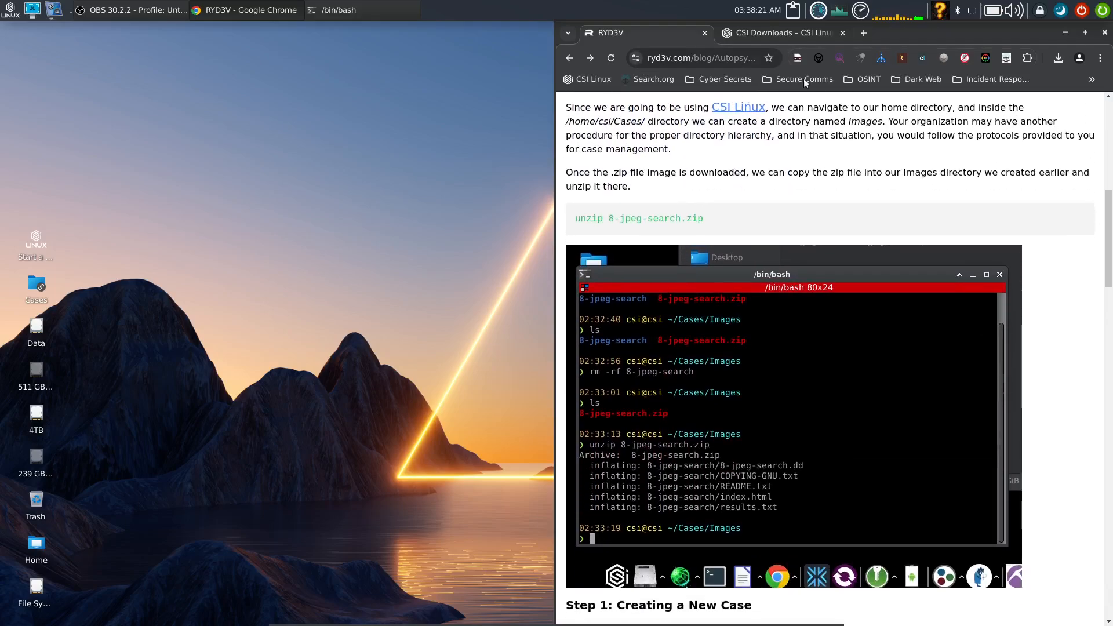
drag(935, 34, 1111, 216)
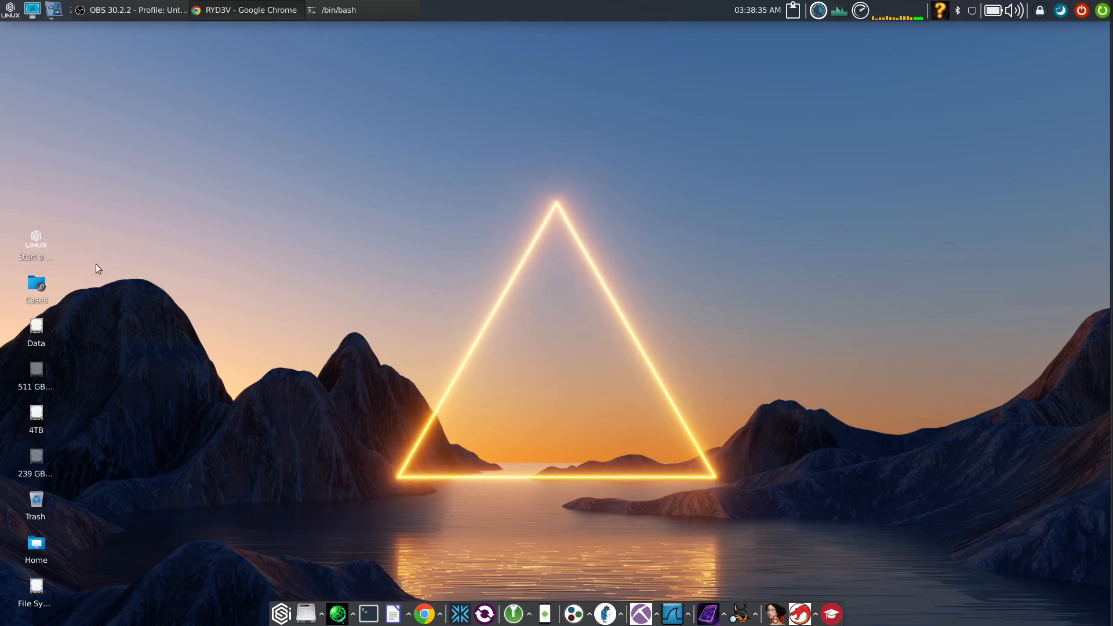
Open CSI Linux Case Management, look at the list of existing cases, and exit without selecting one.
double_click(36, 241)
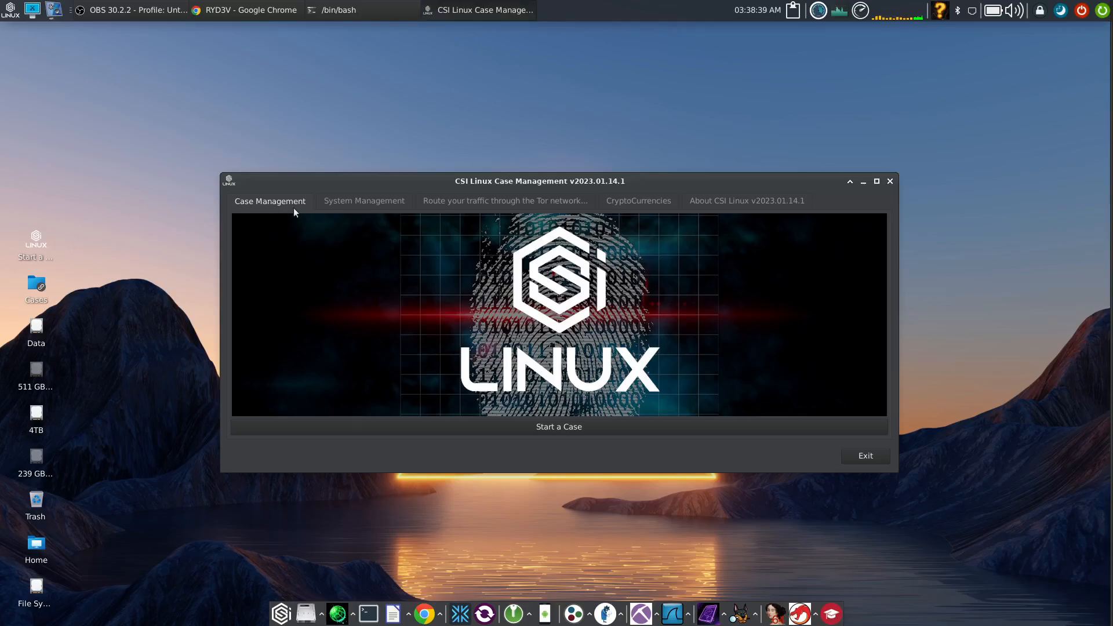
click(571, 430)
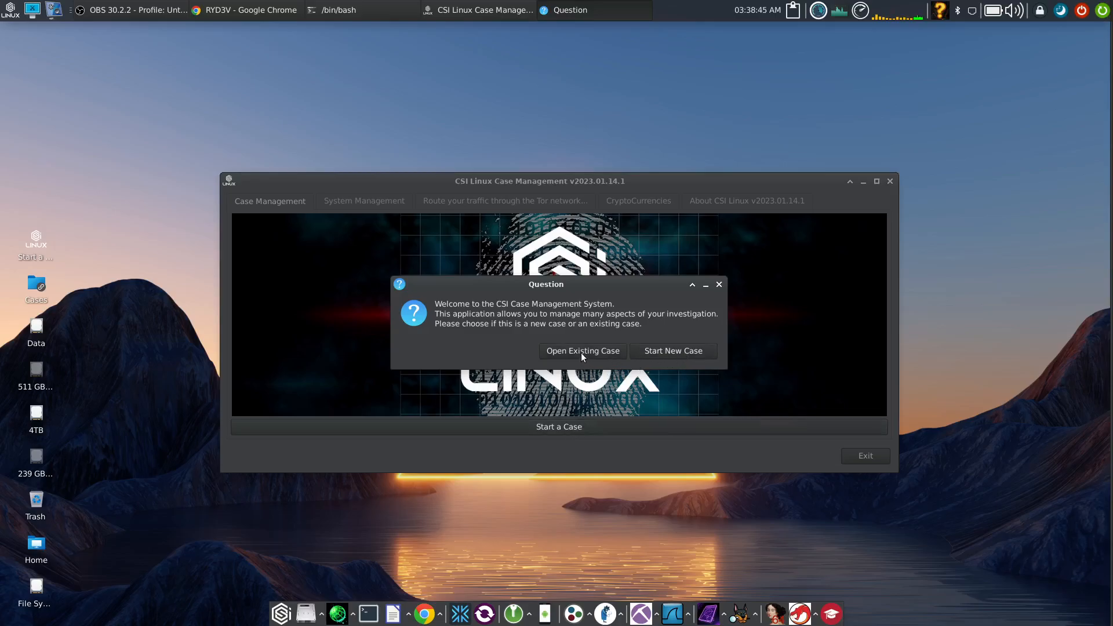
click(719, 285)
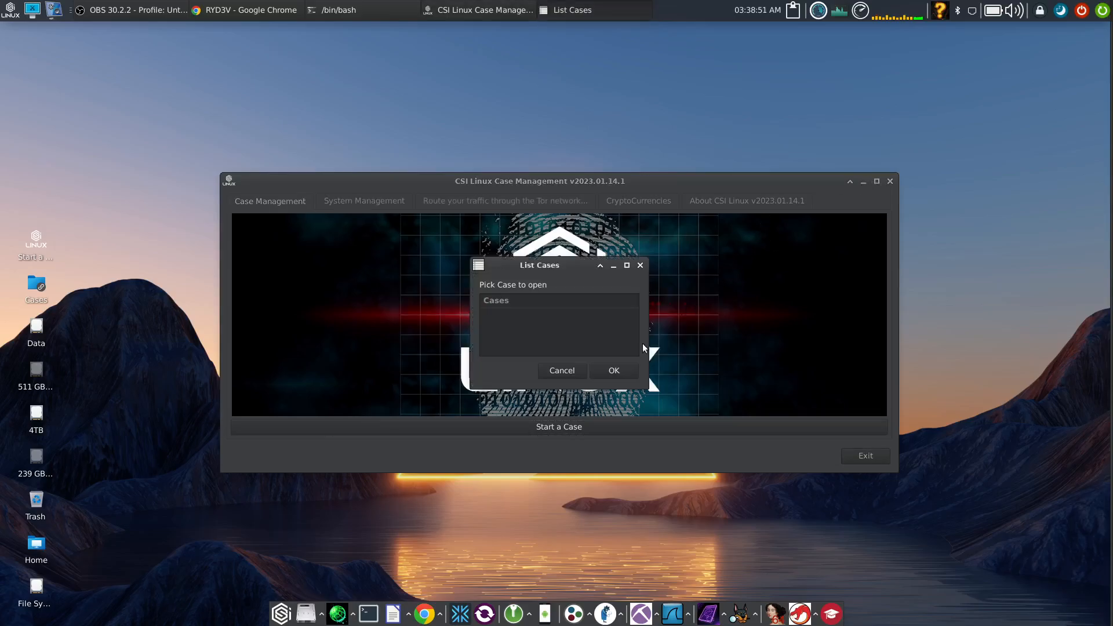
click(562, 371)
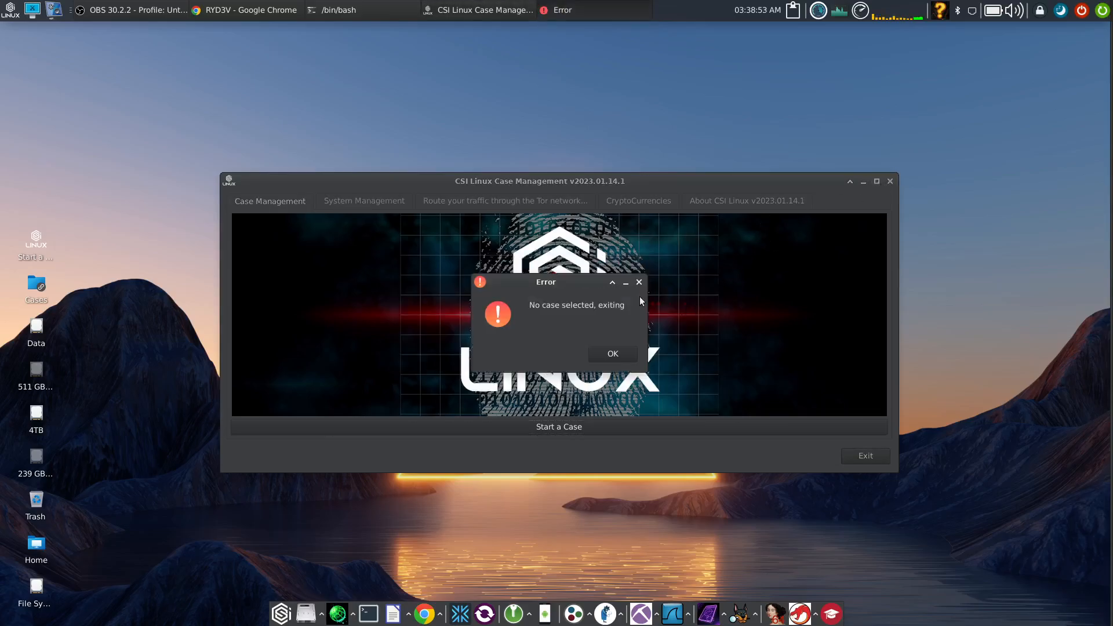
click(612, 354)
click(891, 182)
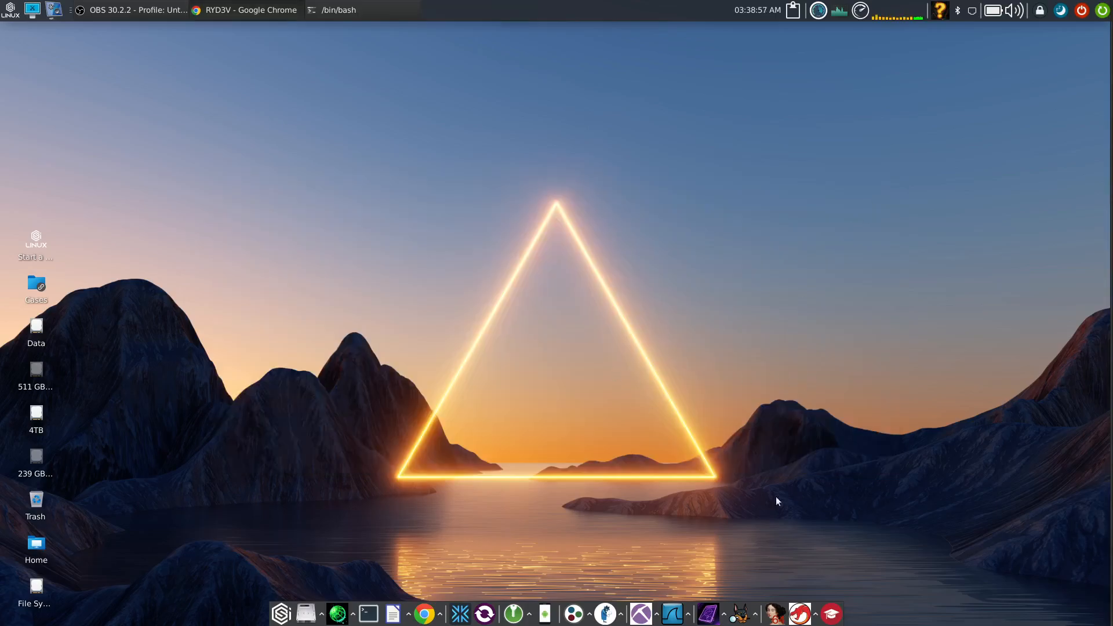
Launch the Autopsy case integration, start a new case and enter 8-jpeg-search as the case name.
click(745, 621)
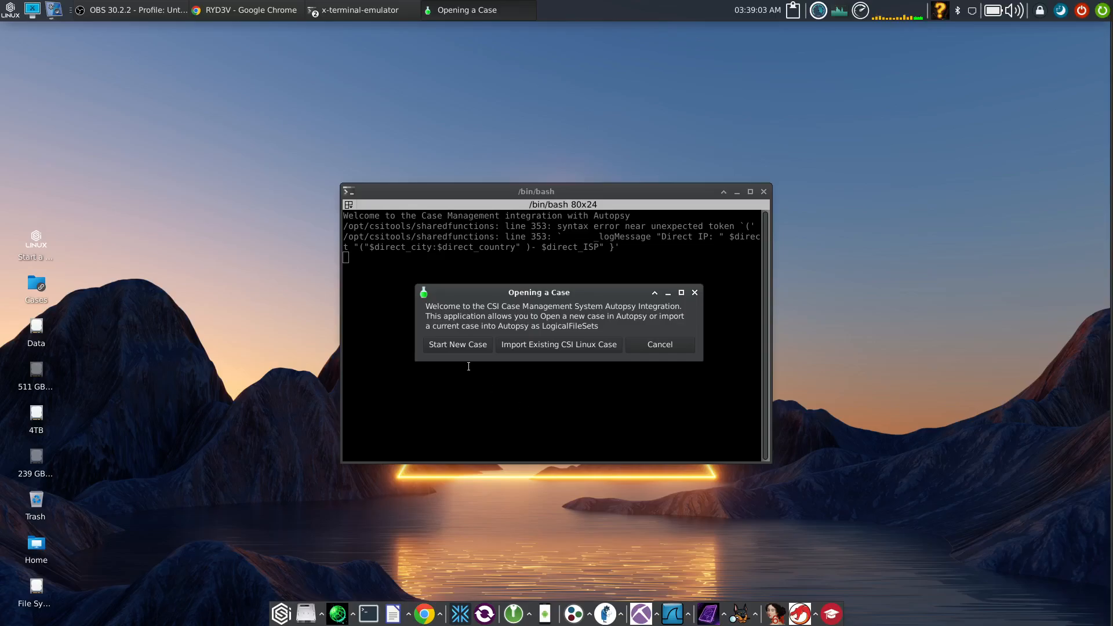
click(467, 343)
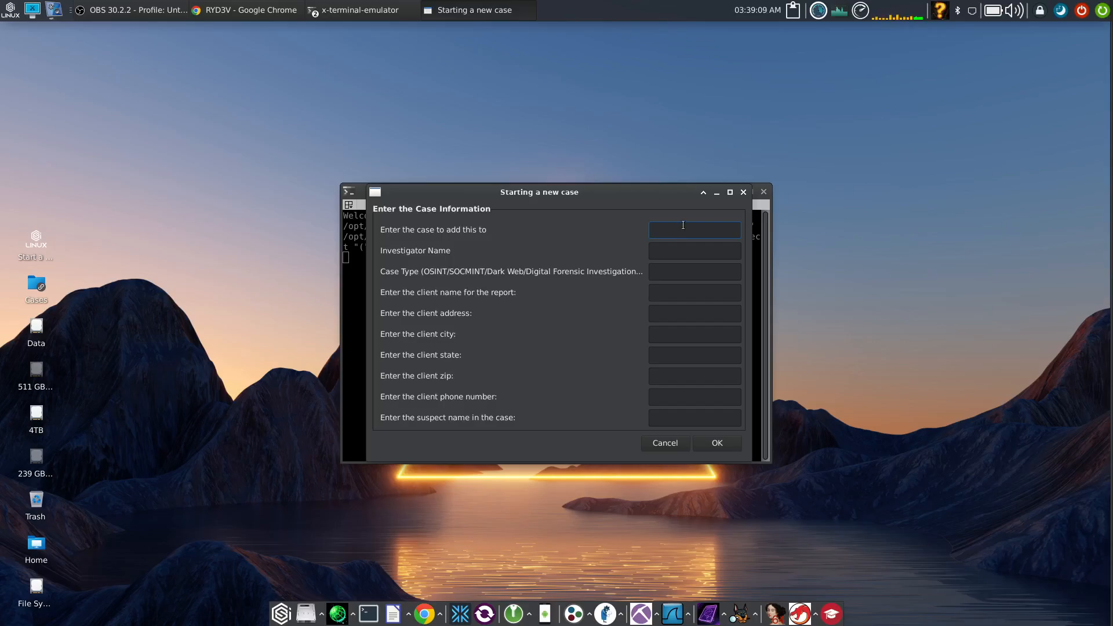
text(100)
key(BackSpace)
key(BackSpace)
key(BackSpace)
text(8-jpeg-search)
Enter the investigator's name, set the case type to DFIR, and fill in the client's name for the report.
click(704, 250)
text(Ryan)
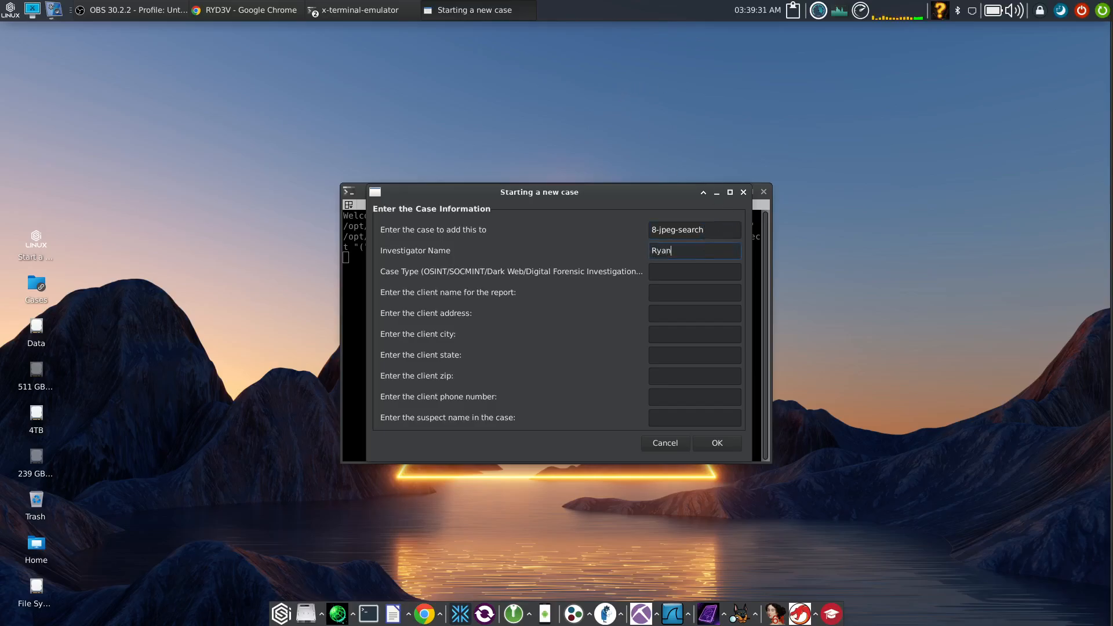
key(Tab)
text(DFIR)
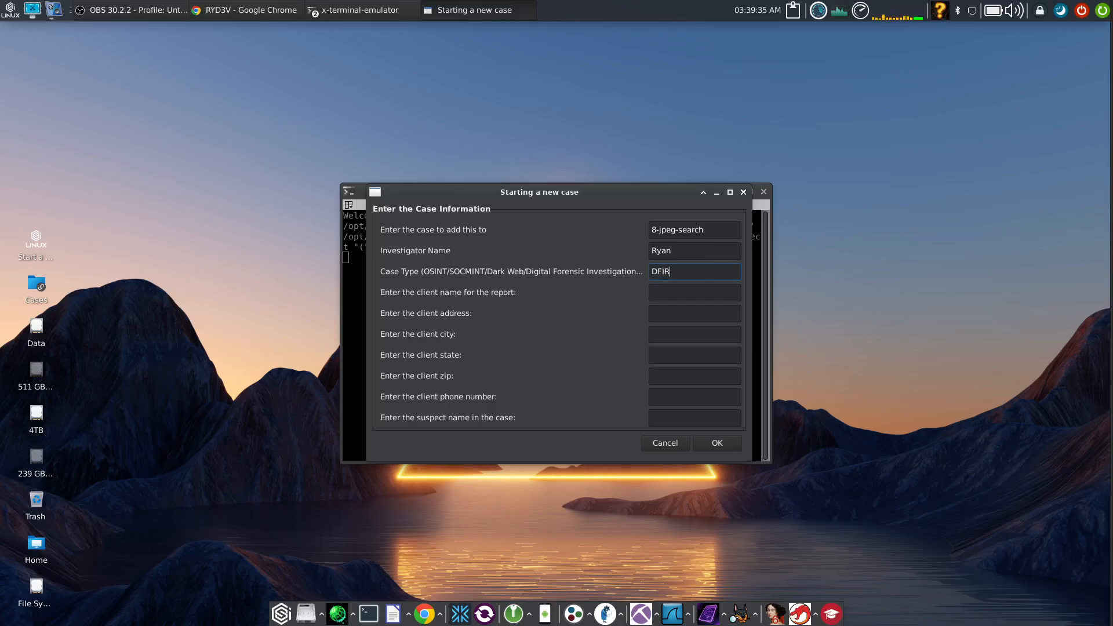
click(676, 296)
text(Cl)
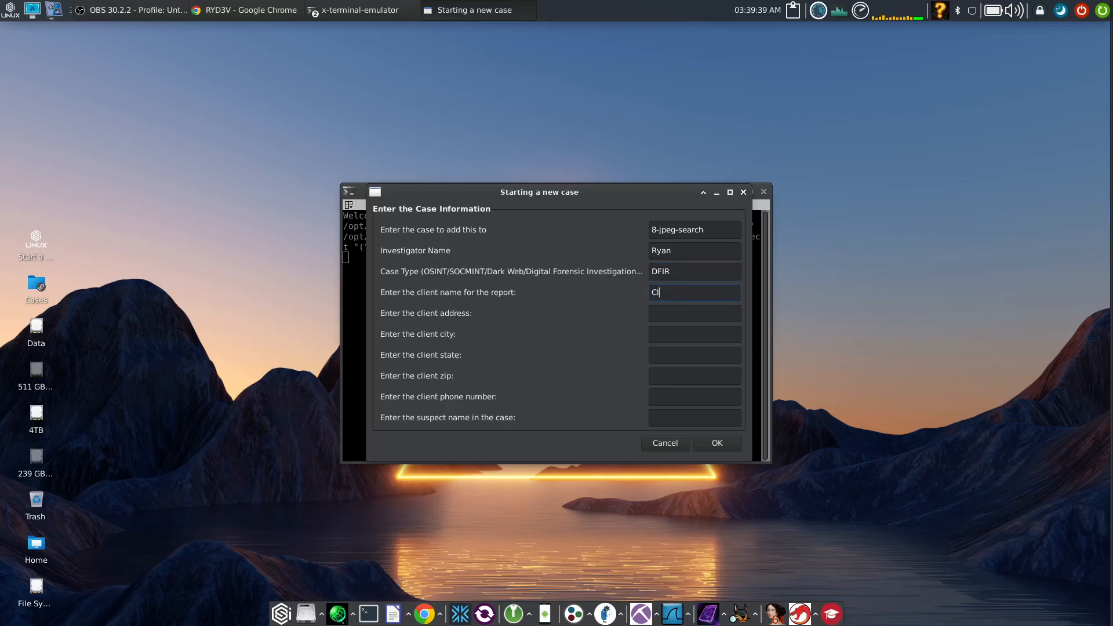
text(ient)
Set the client city to Toronto and state to On, enter the suspect's name, and submit the case information.
click(675, 335)
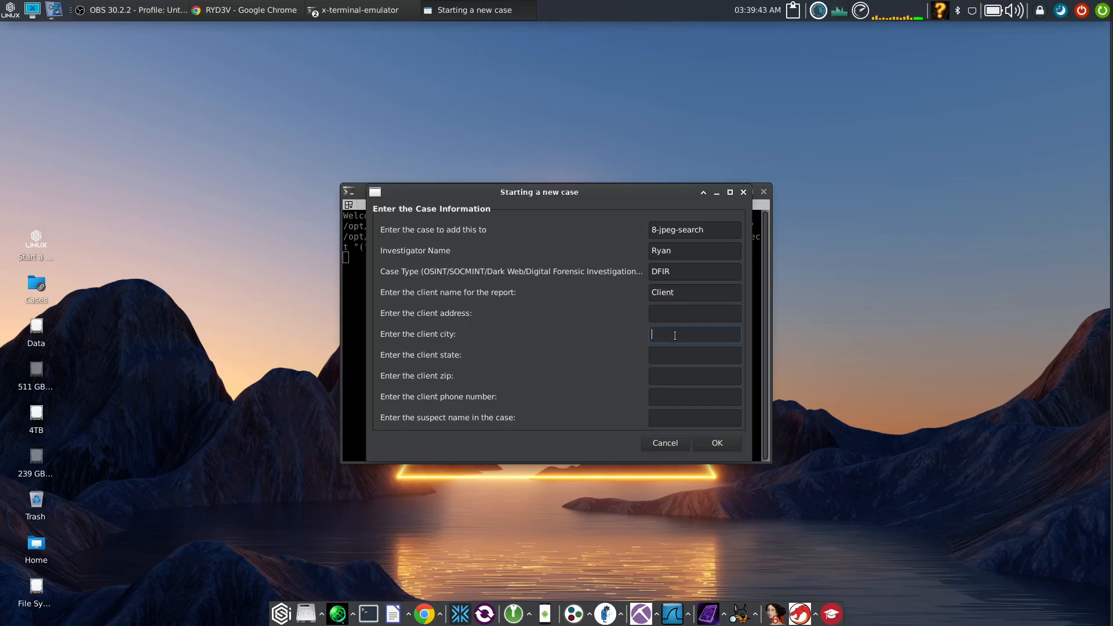
text(Toronto)
click(675, 359)
text(On)
click(665, 416)
text(S)
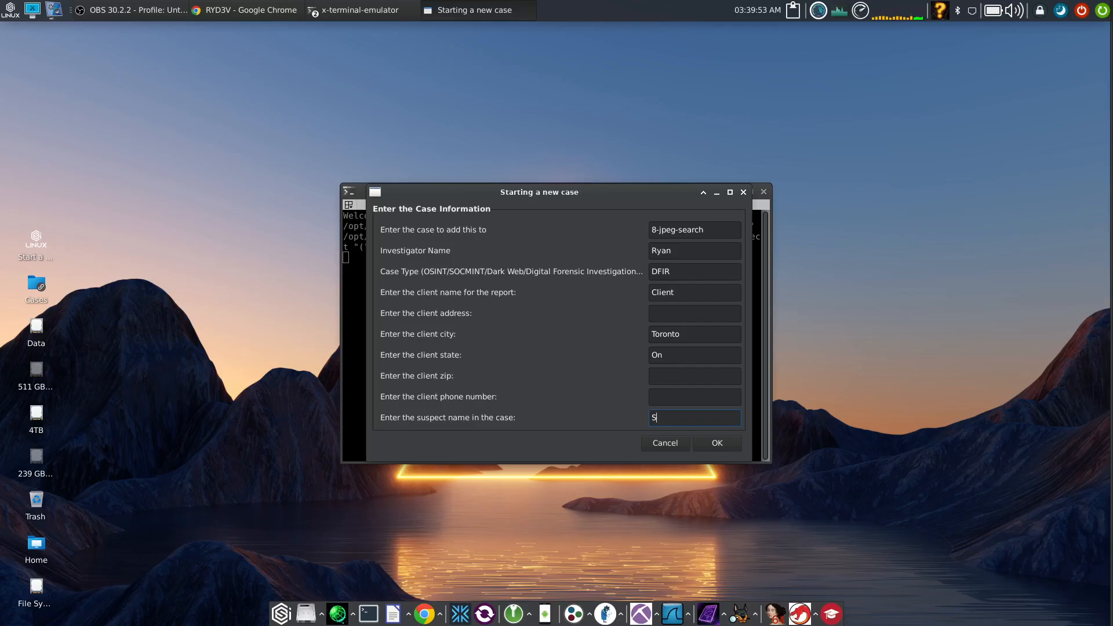
text(uspe)
text(ct)
text(Sample)
click(716, 446)
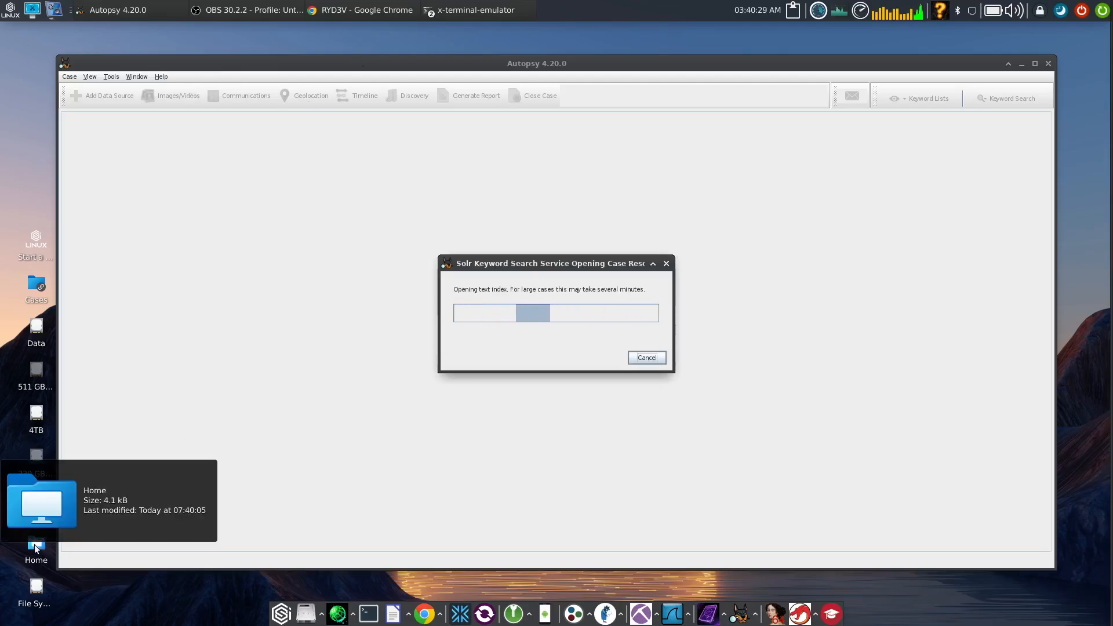
Open the home folder's Downloads directory in the file manager and open a terminal there, clear of the zip file.
double_click(36, 550)
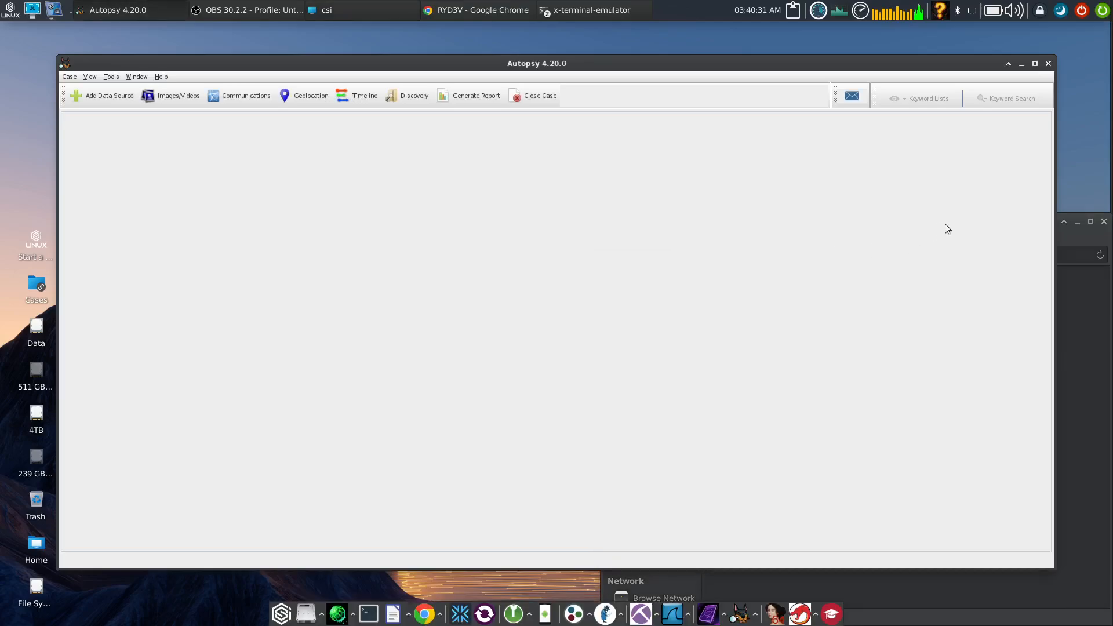
click(1078, 343)
drag(1015, 221, 994, 147)
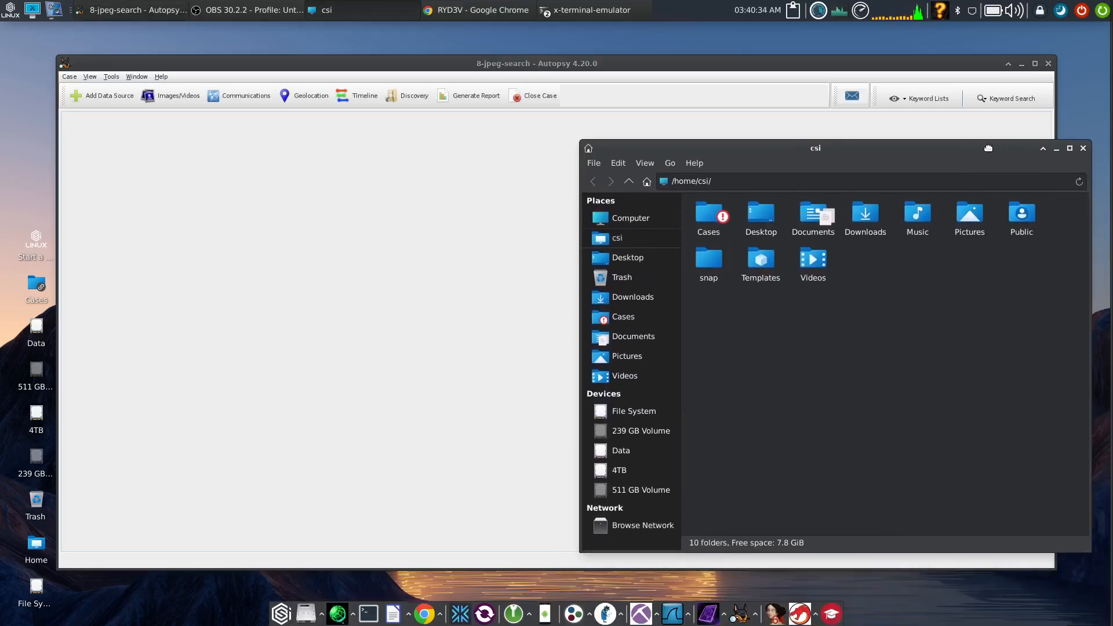
click(631, 296)
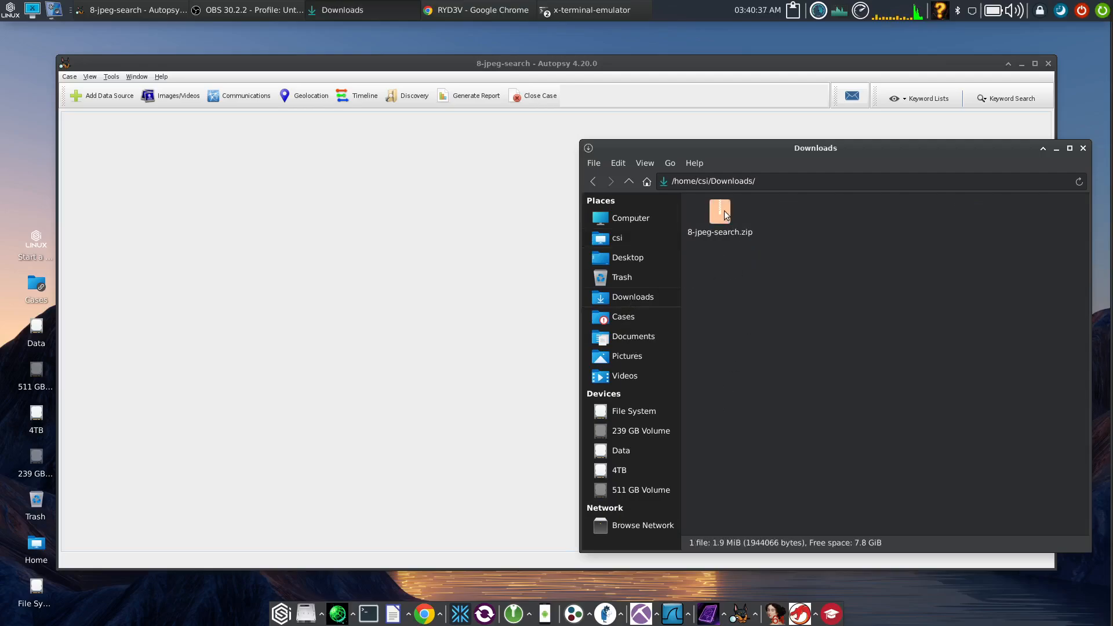
right_click(742, 300)
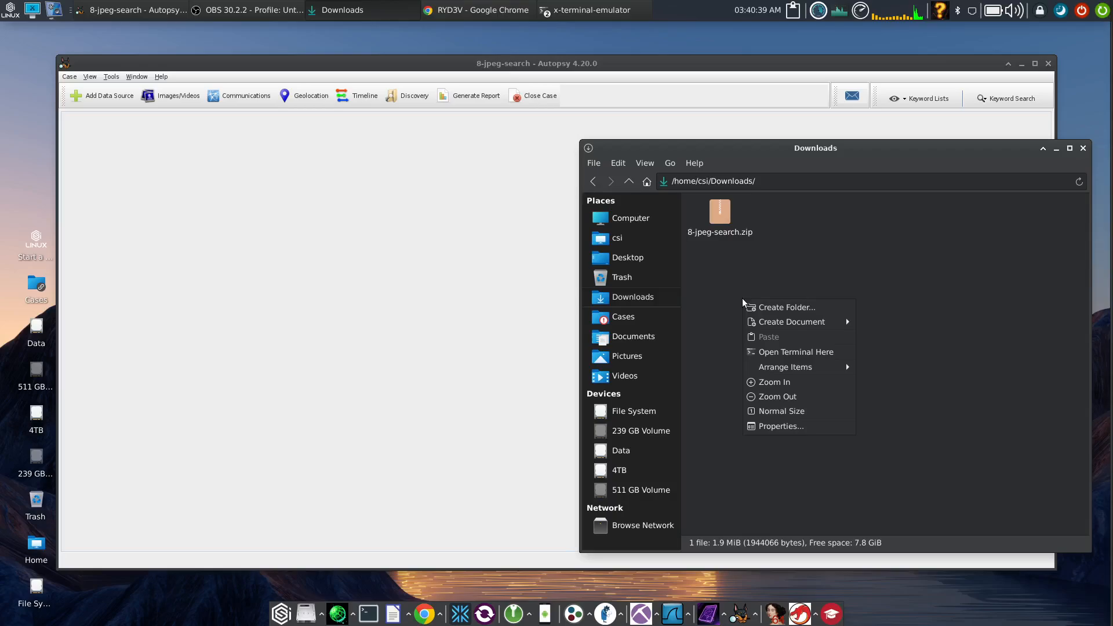
click(789, 352)
drag(576, 193, 858, 317)
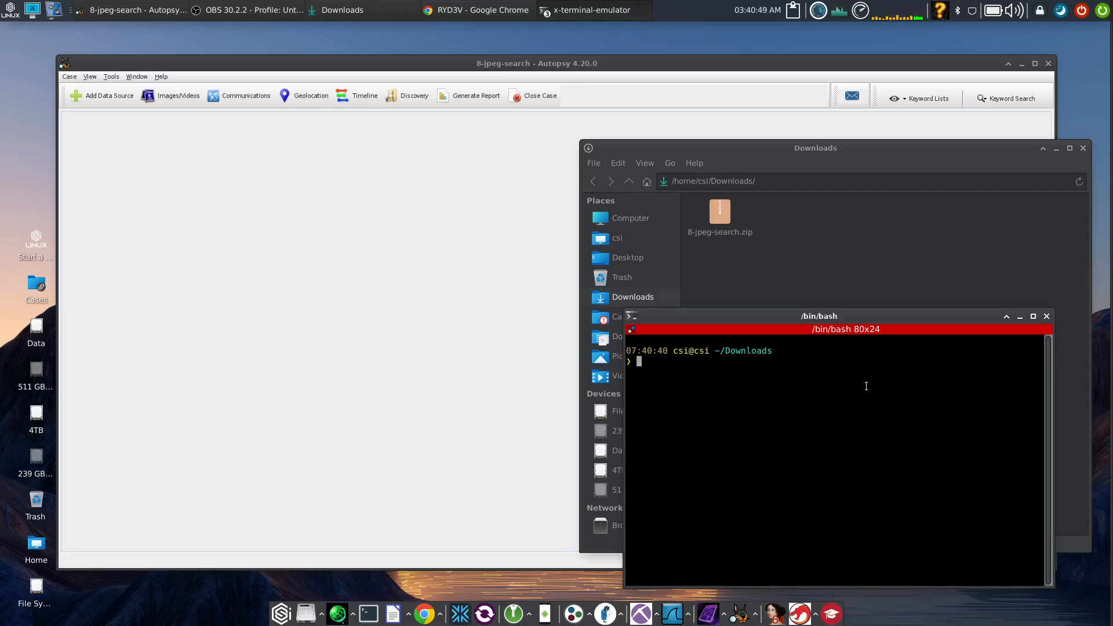
Extract 8-jpeg-search.zip in the Downloads folder with the unzip command and close the terminal.
text(unzip 8)
key(Tab)
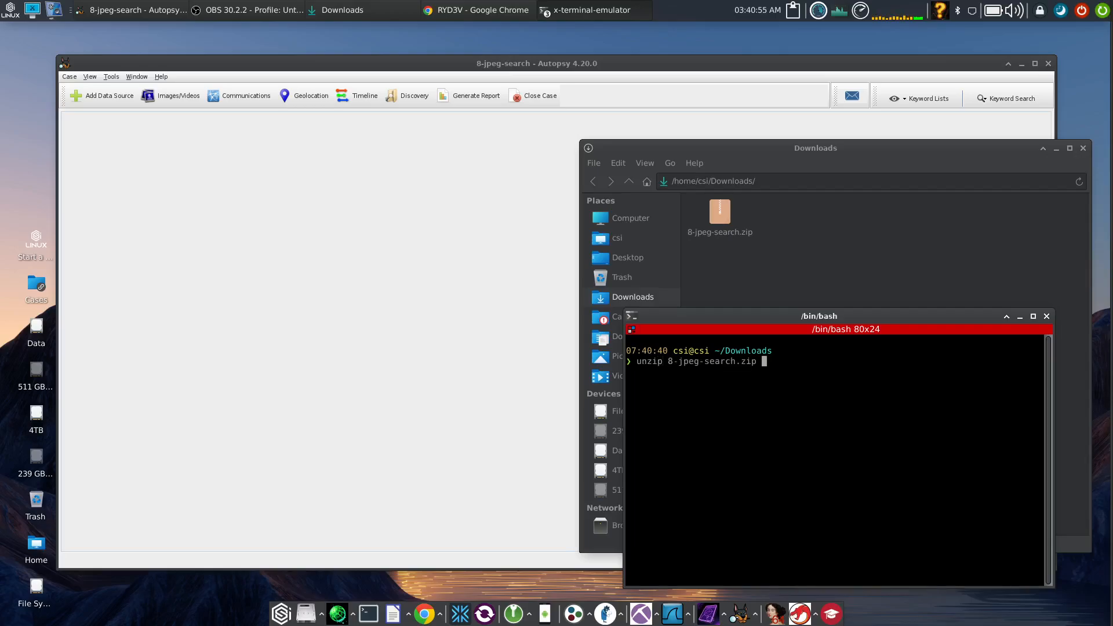
key(Return)
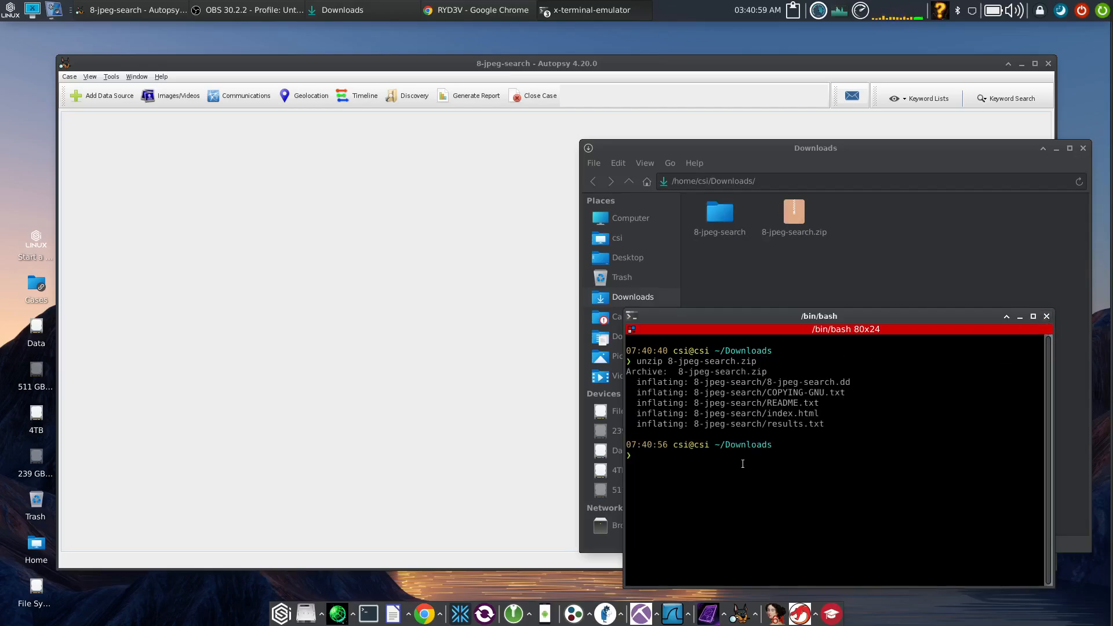
click(1046, 315)
Check the extracted 8-jpeg-search folder for the 8-jpeg-search.dd image and close the file manager.
double_click(722, 217)
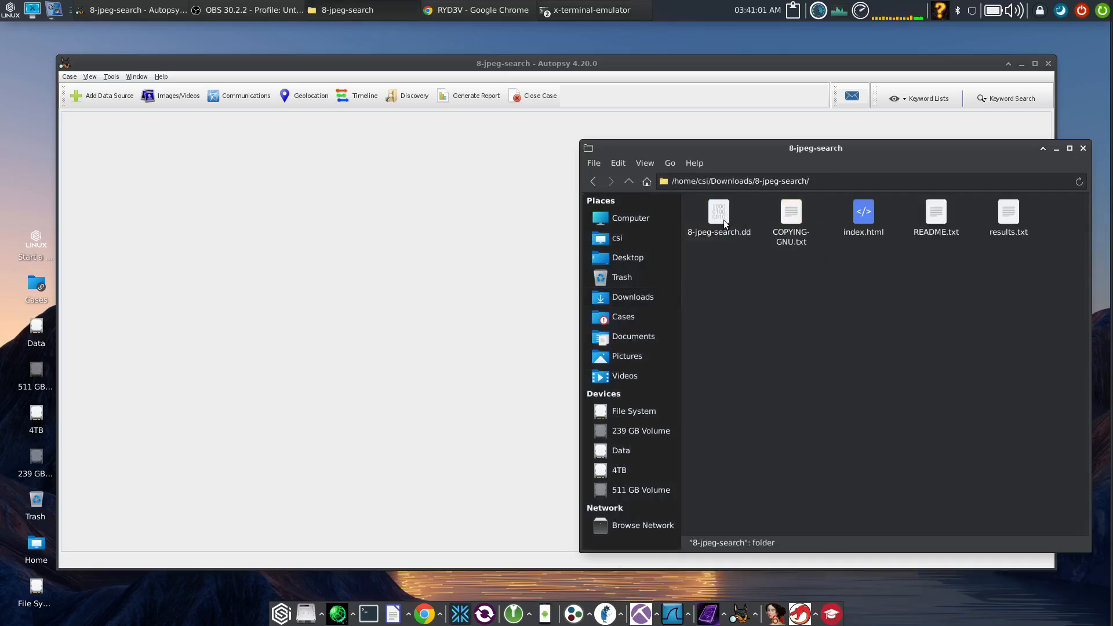
click(731, 229)
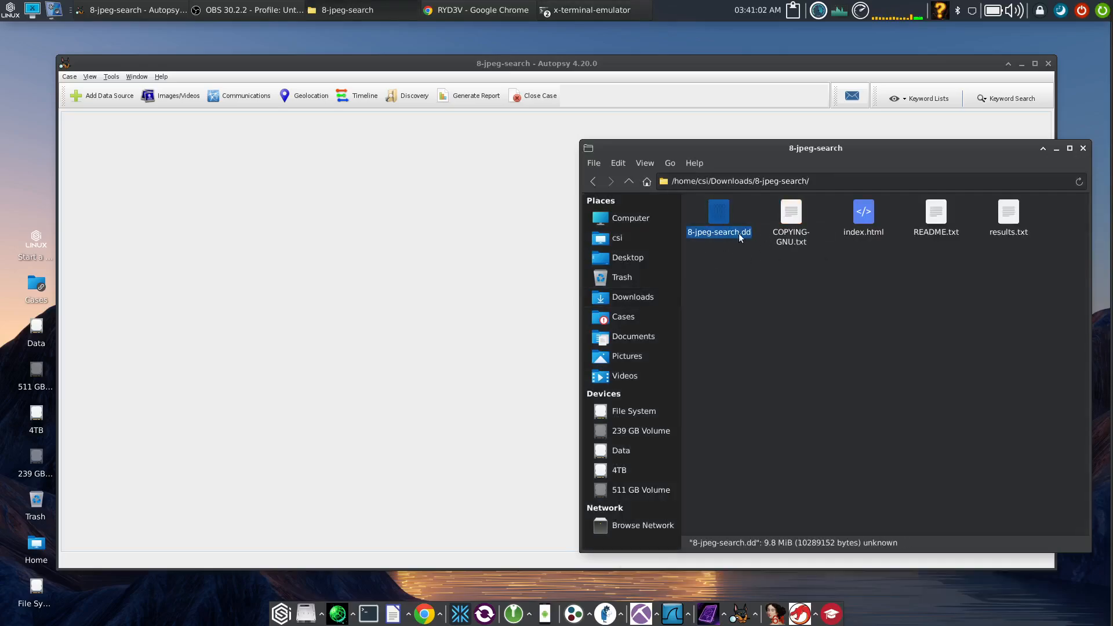
click(1082, 148)
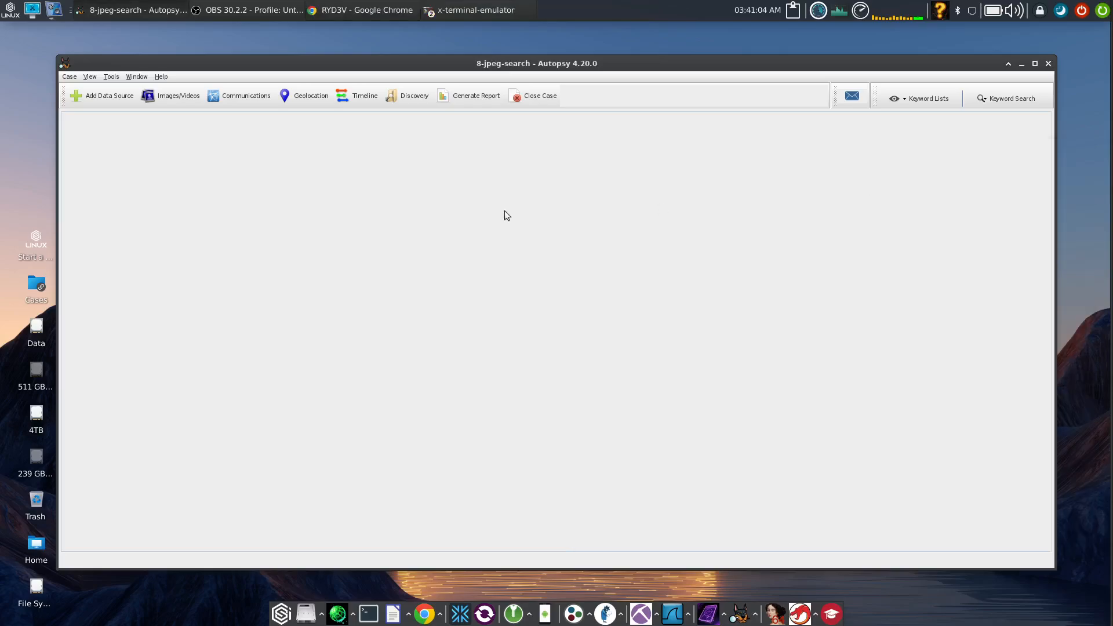
Start adding a disk image data source with a host name generated from its name, choosing 8-jpeg-search.dd from the extracted folder.
click(104, 99)
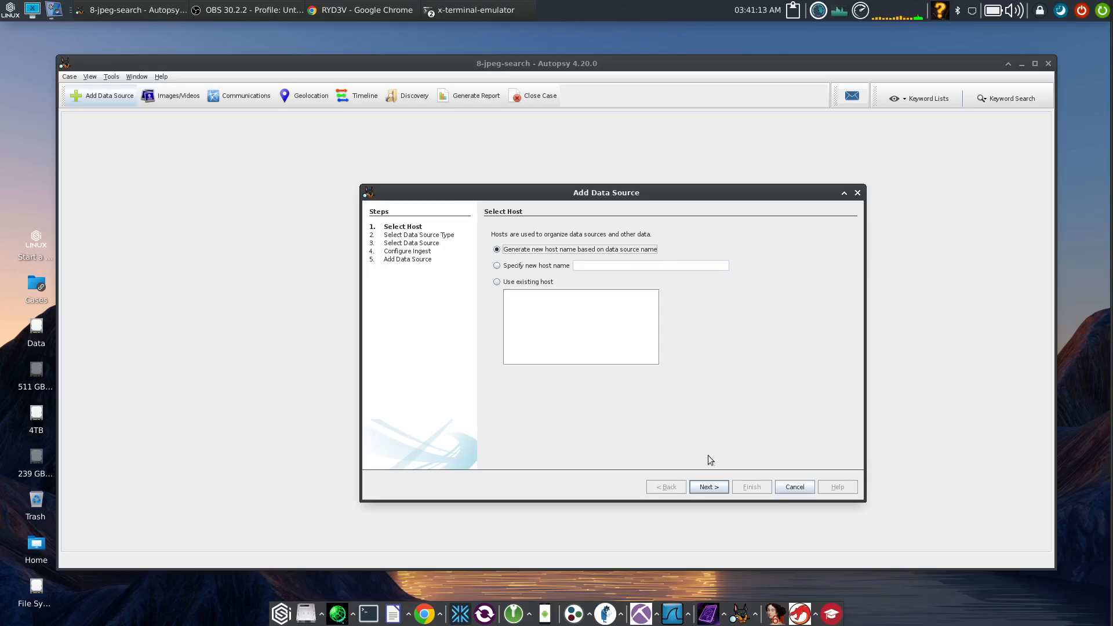
click(714, 488)
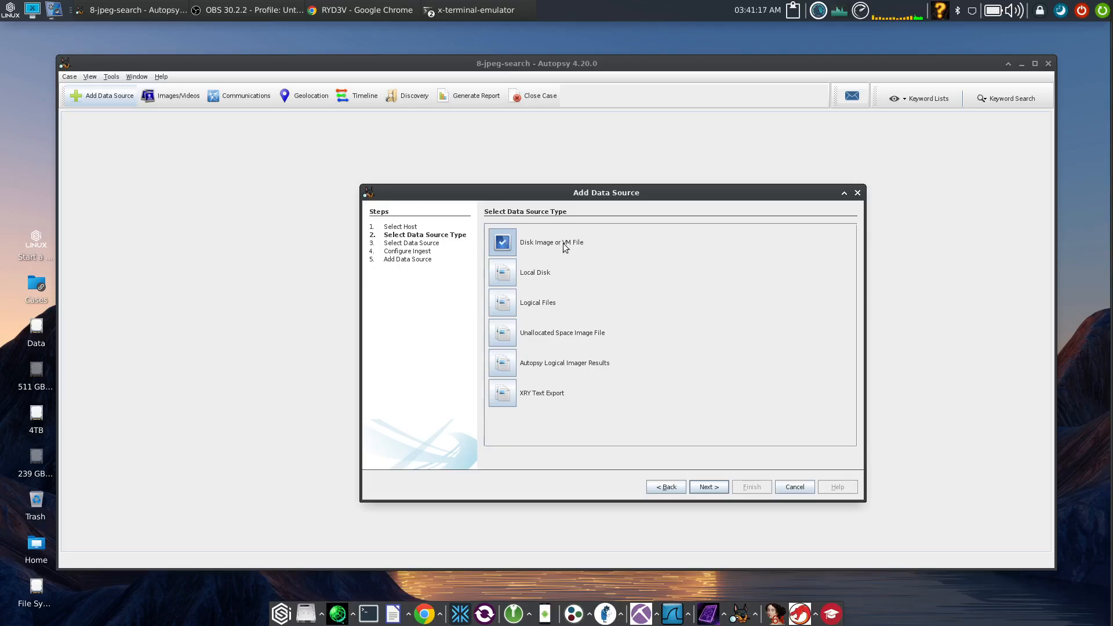
click(718, 490)
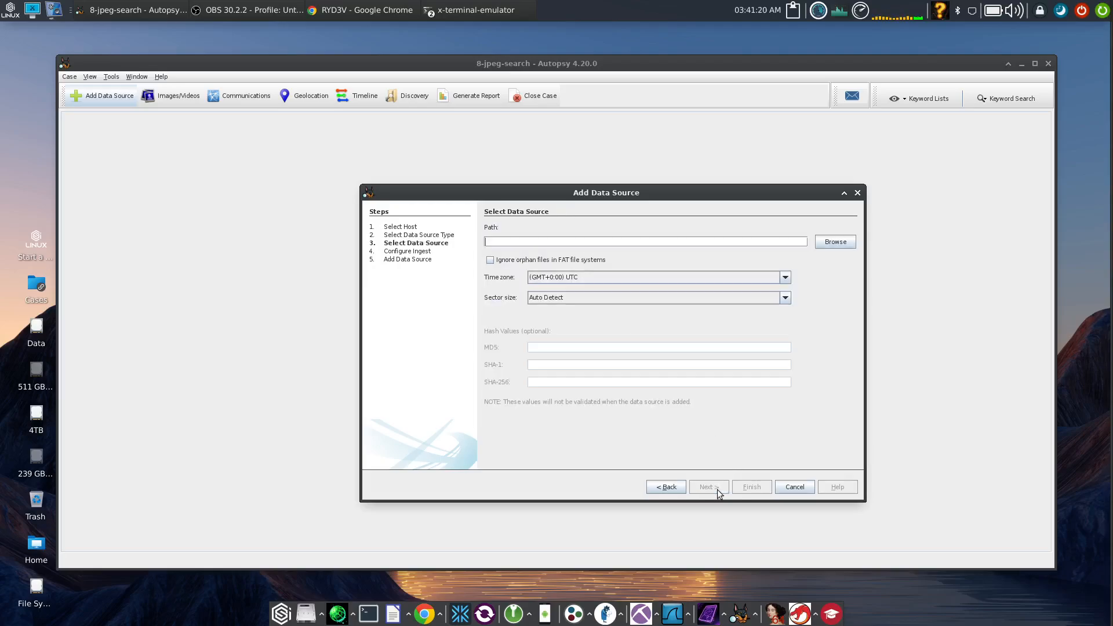
click(835, 242)
double_click(577, 319)
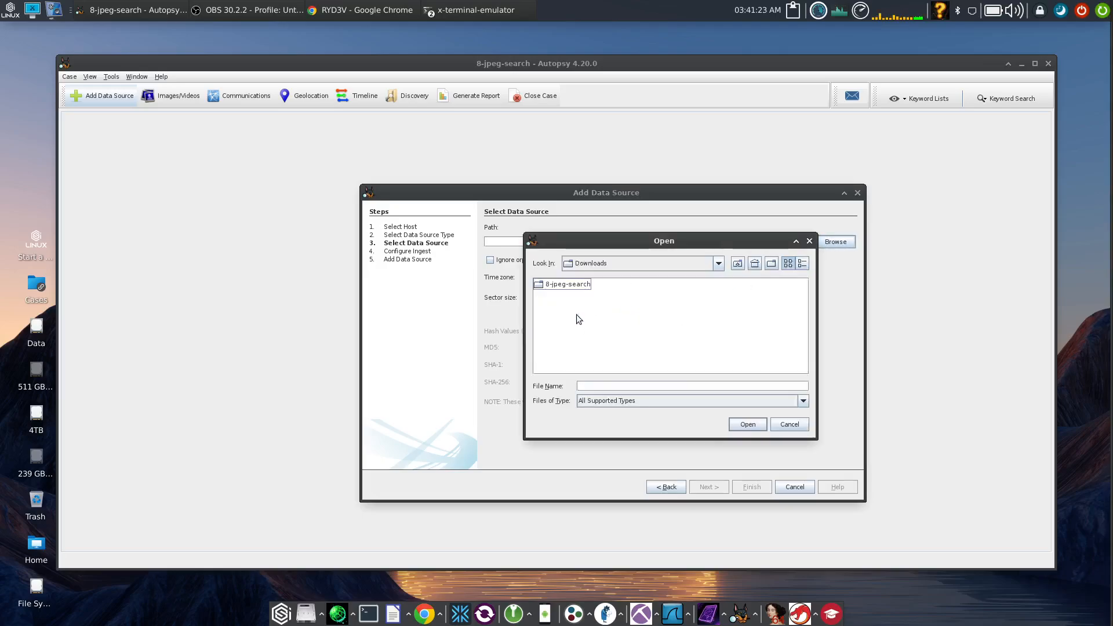
double_click(573, 285)
click(574, 285)
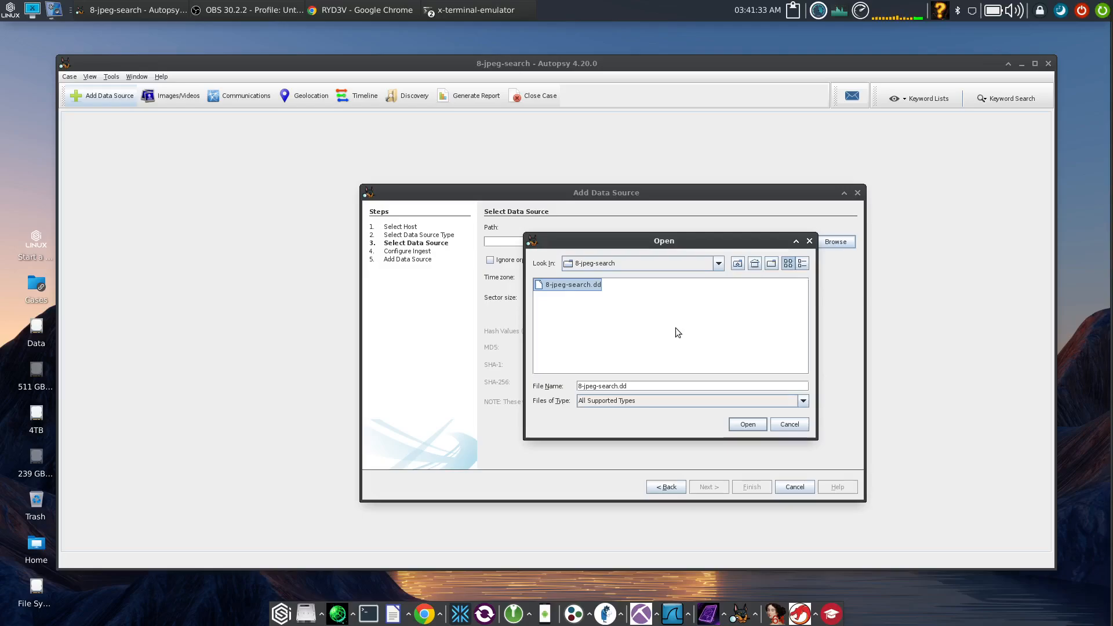
click(744, 423)
Set the data source's time zone to (GMT-5:00) America/Toronto, leave the hash values blank, and continue to the ingest configuration.
click(595, 277)
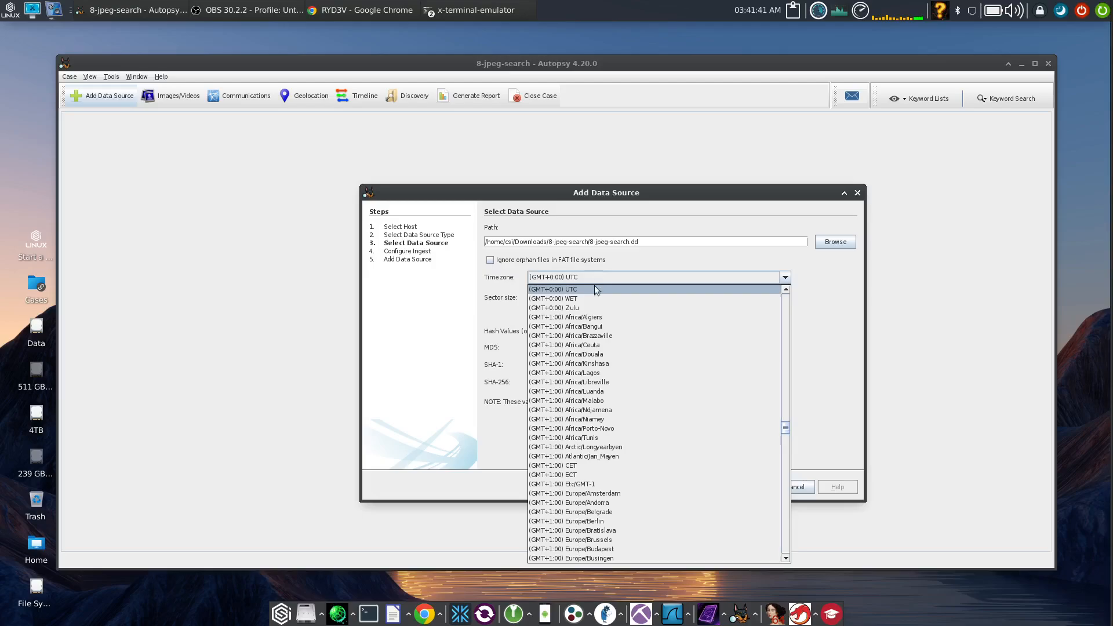
scroll(604, 352, up, 15)
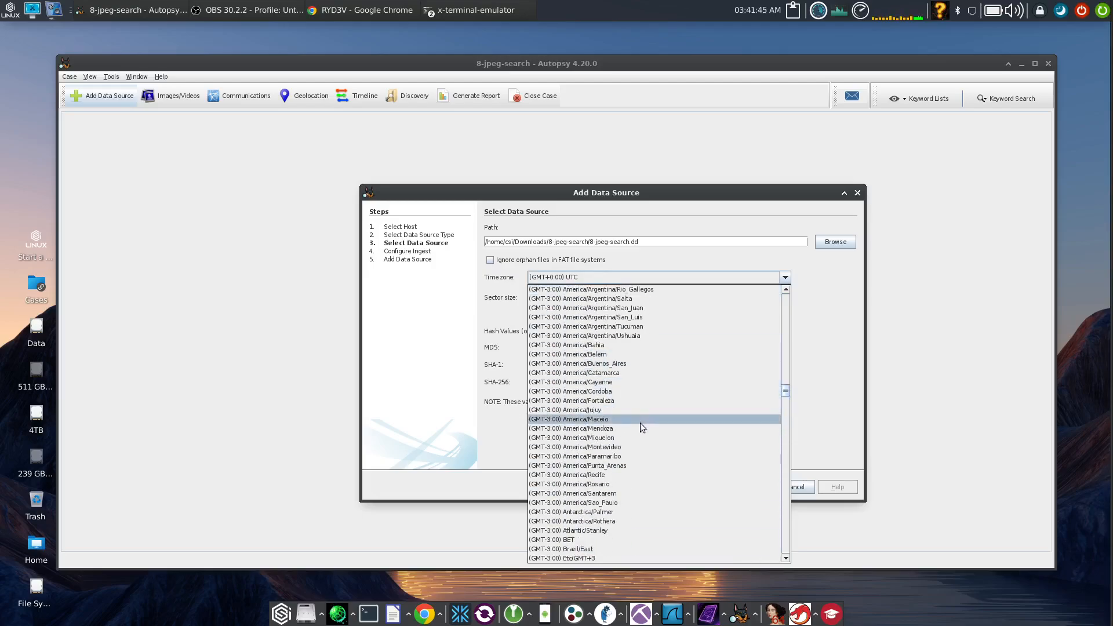
scroll(640, 423, up, 10)
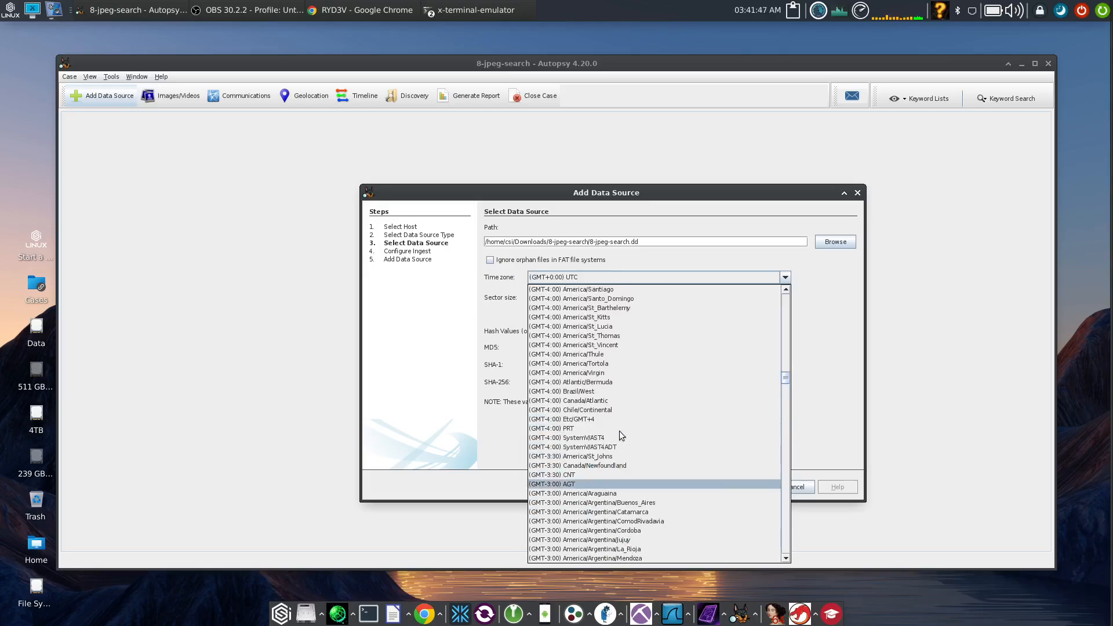
scroll(623, 422, up, 10)
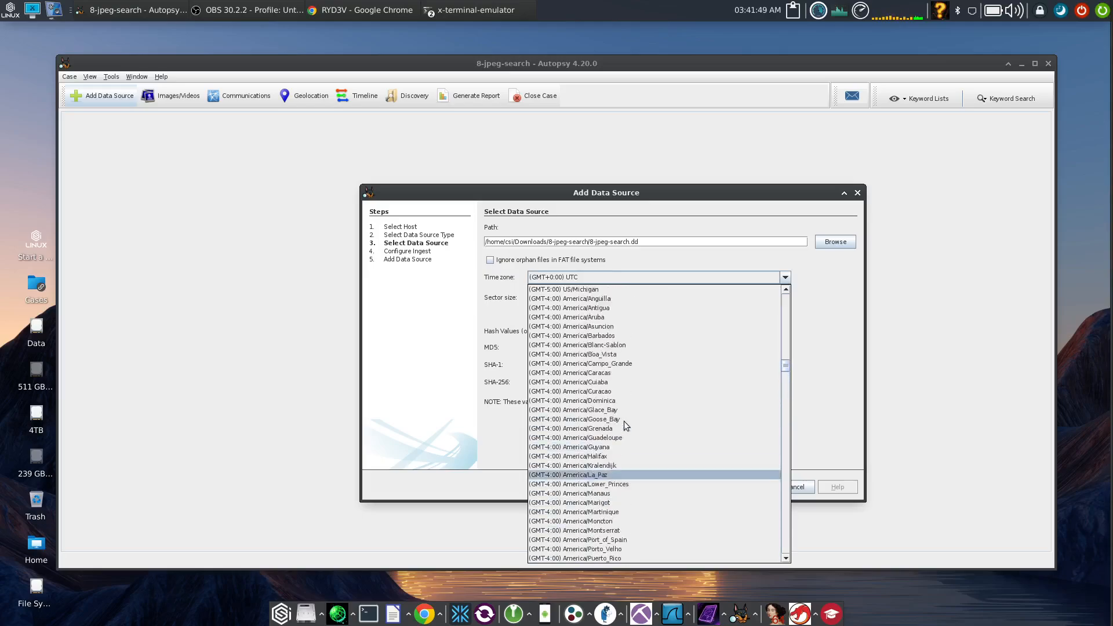
scroll(624, 421, up, 7)
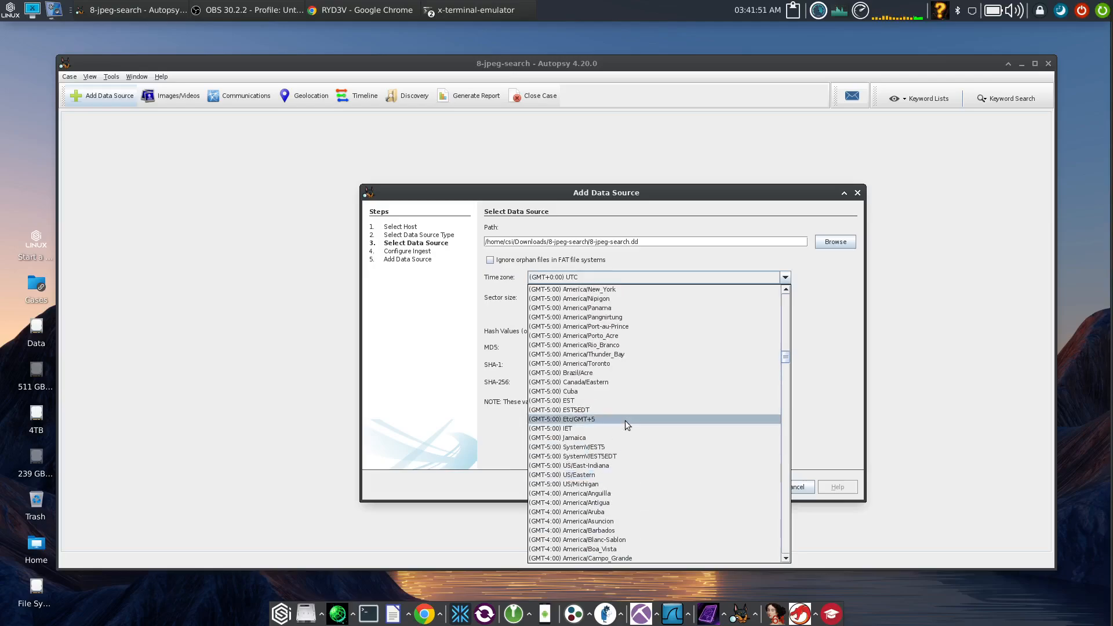
scroll(625, 420, up, 1)
click(610, 392)
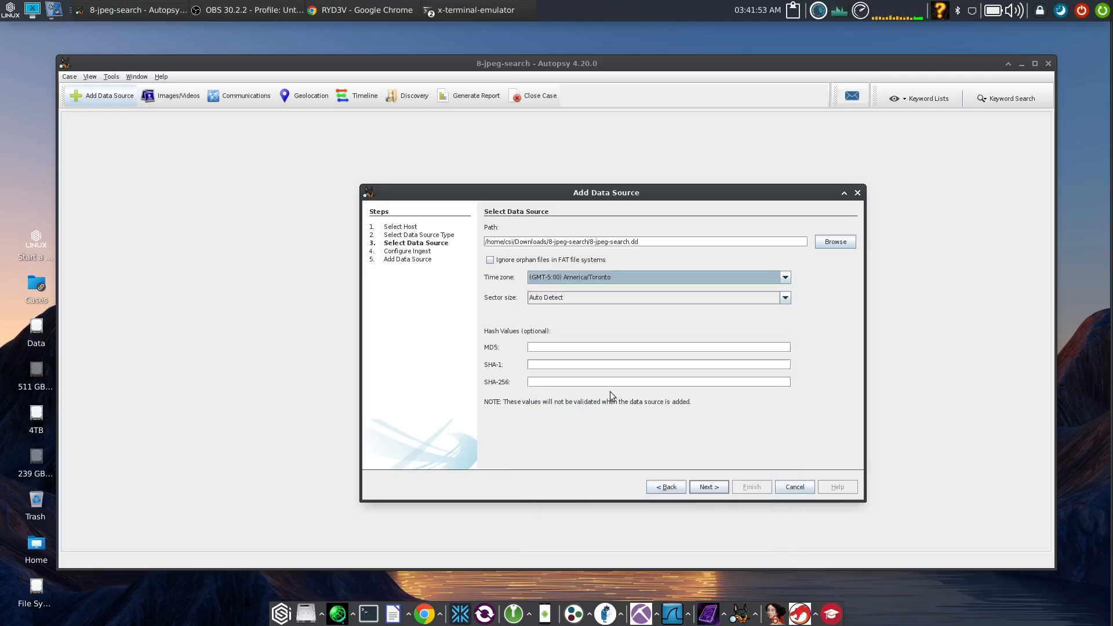
click(558, 347)
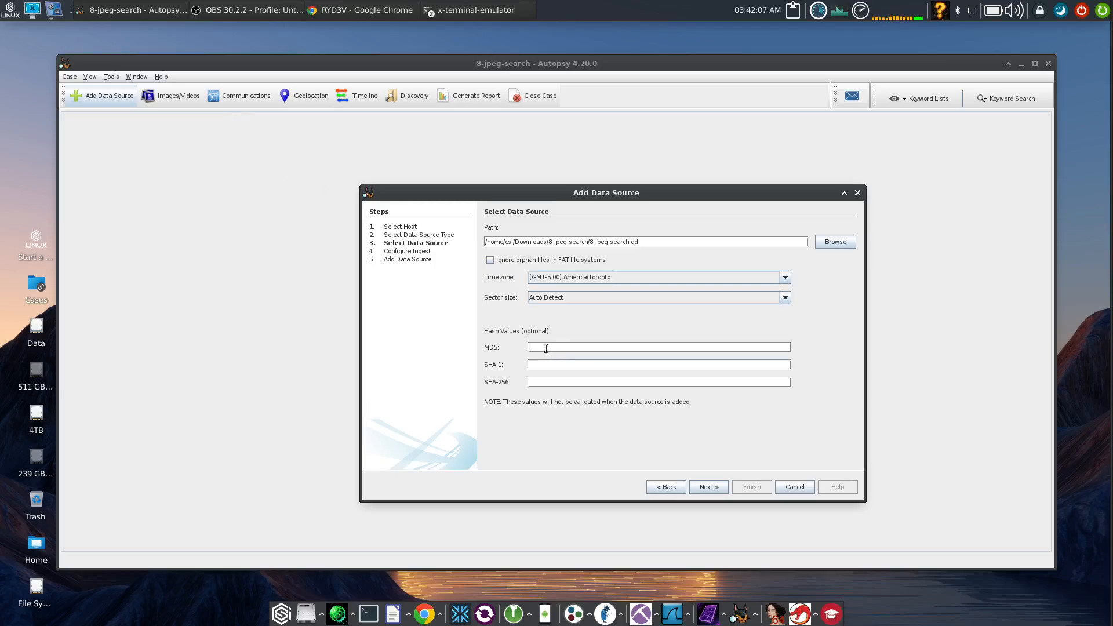
click(718, 488)
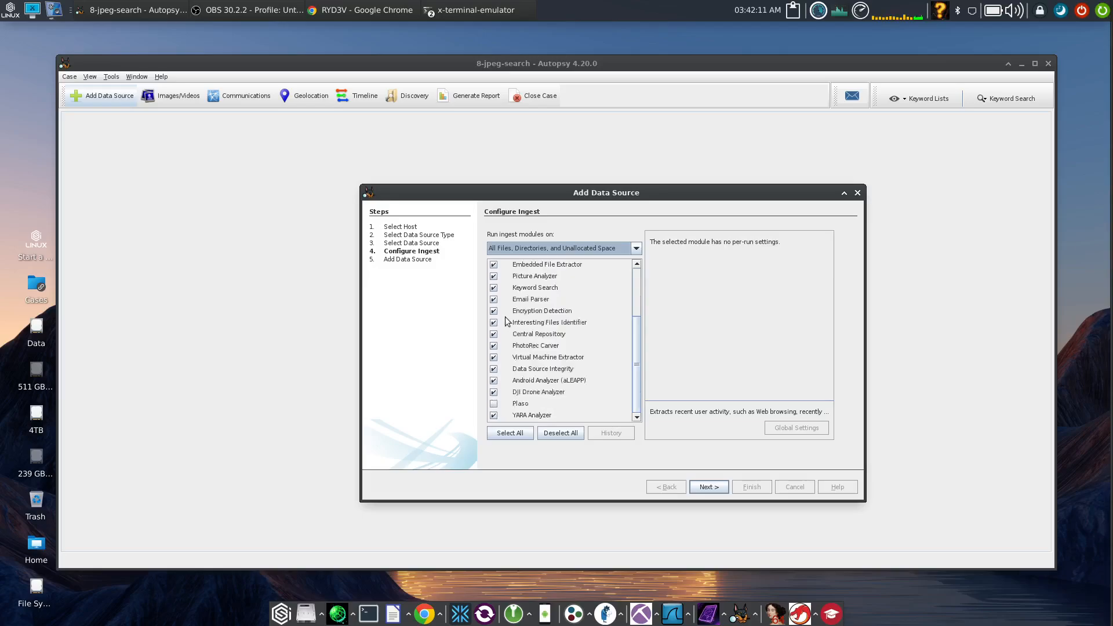
Exclude the Android Analyzer, iOS Analyzer (iLEAPP), YARA Analyzer, DJI Drone Analyzer and Android Analyzer (aLEAPP) ingest modules.
scroll(517, 418, down, 3)
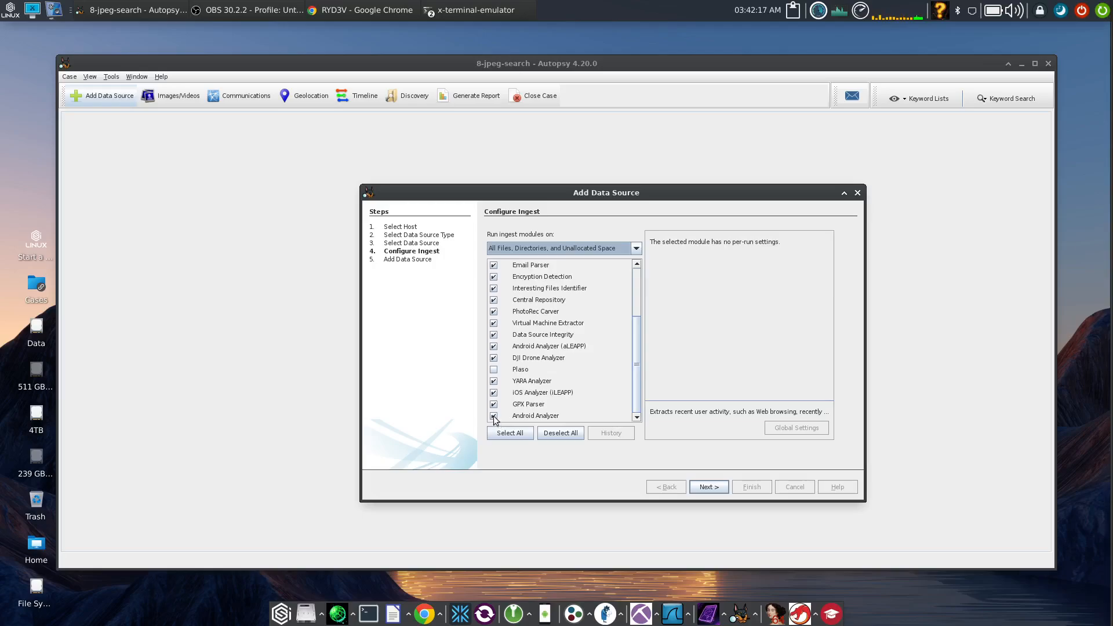
click(494, 416)
click(494, 391)
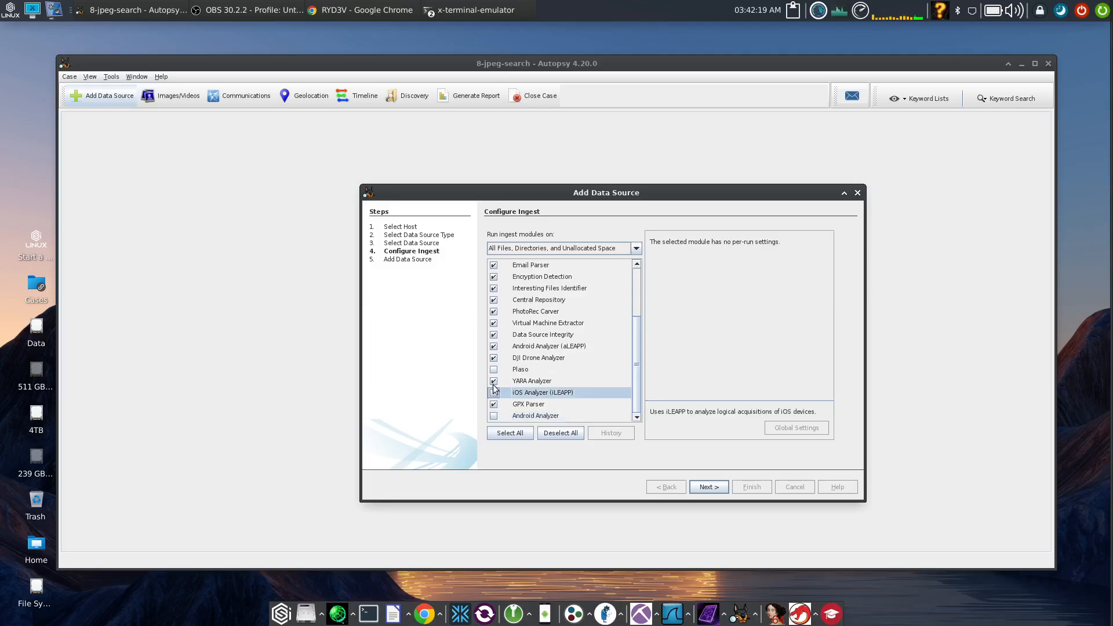
click(494, 381)
click(494, 358)
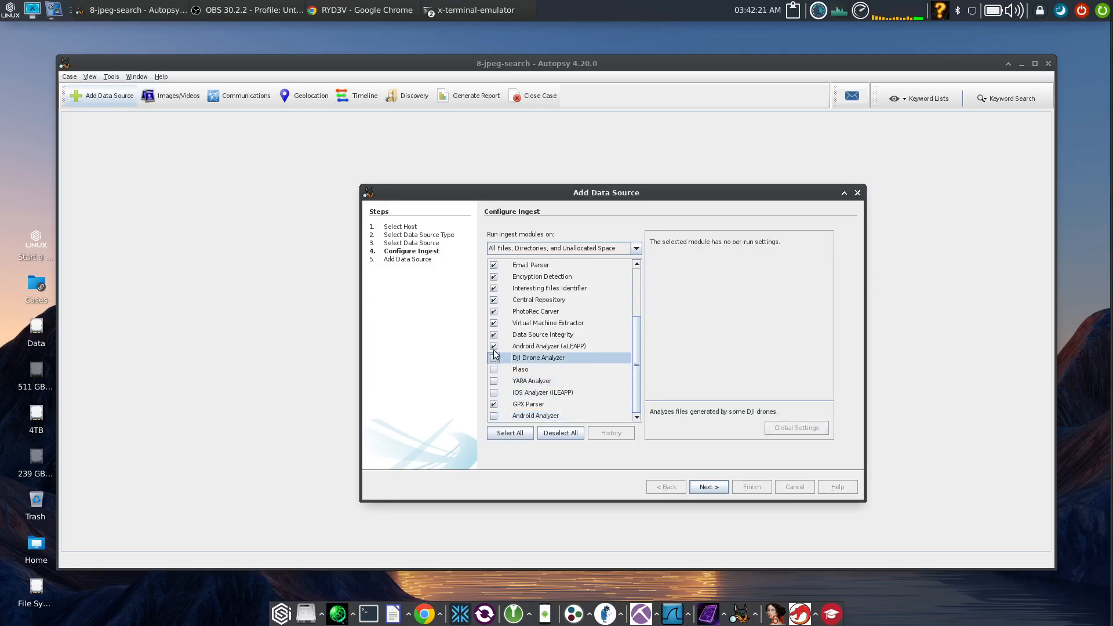
click(494, 346)
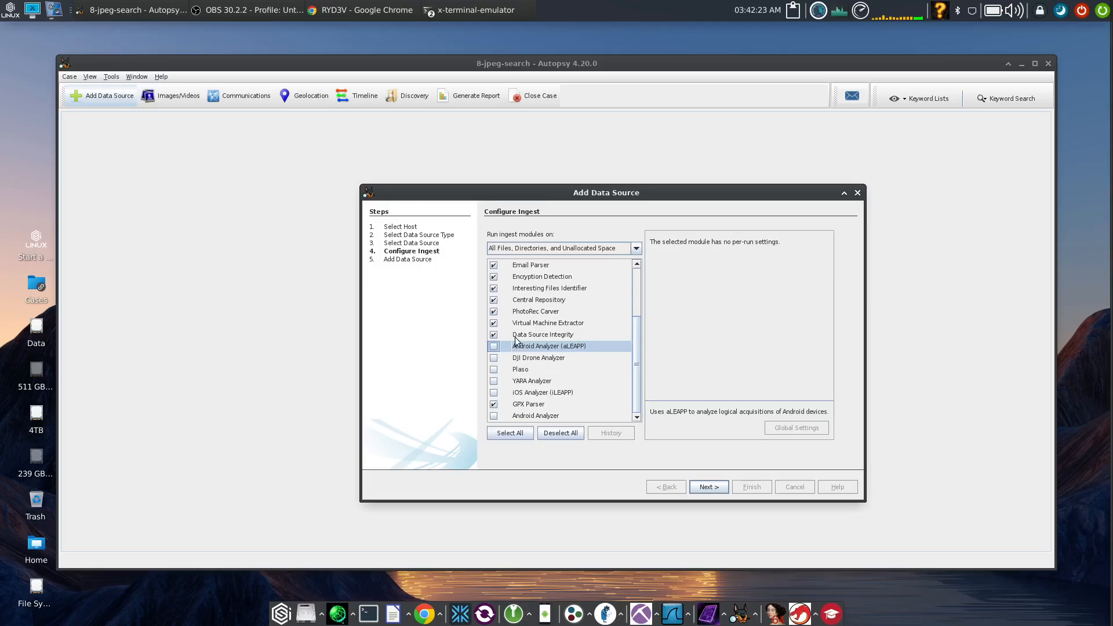
Review the remaining ingest modules, start the analysis with them, and finish adding the data source.
scroll(521, 337, up, 2)
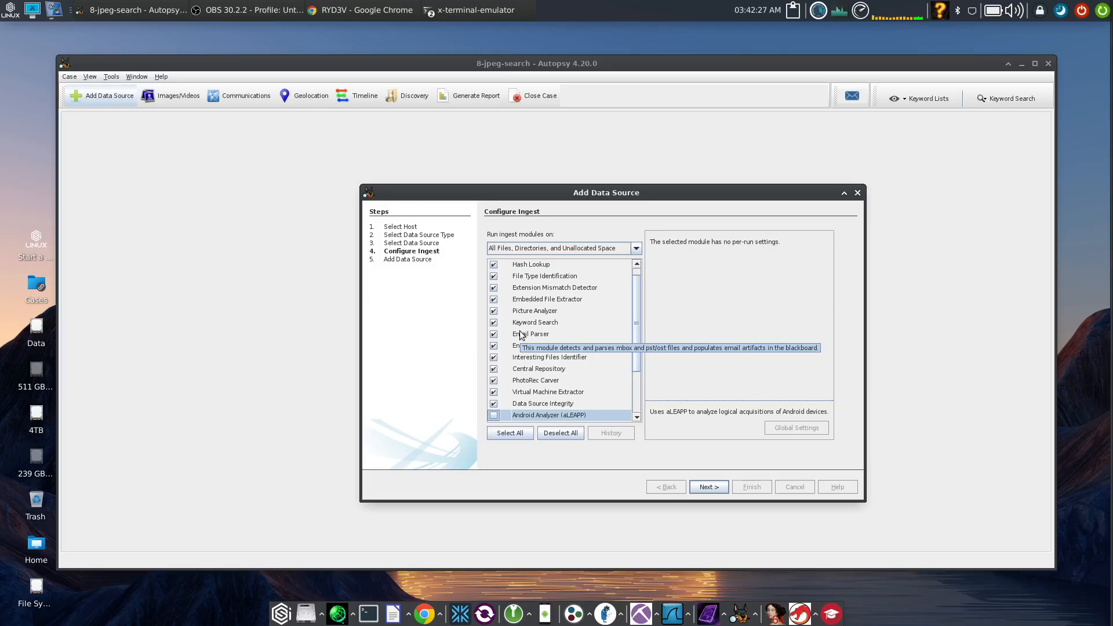
scroll(521, 325, up, 1)
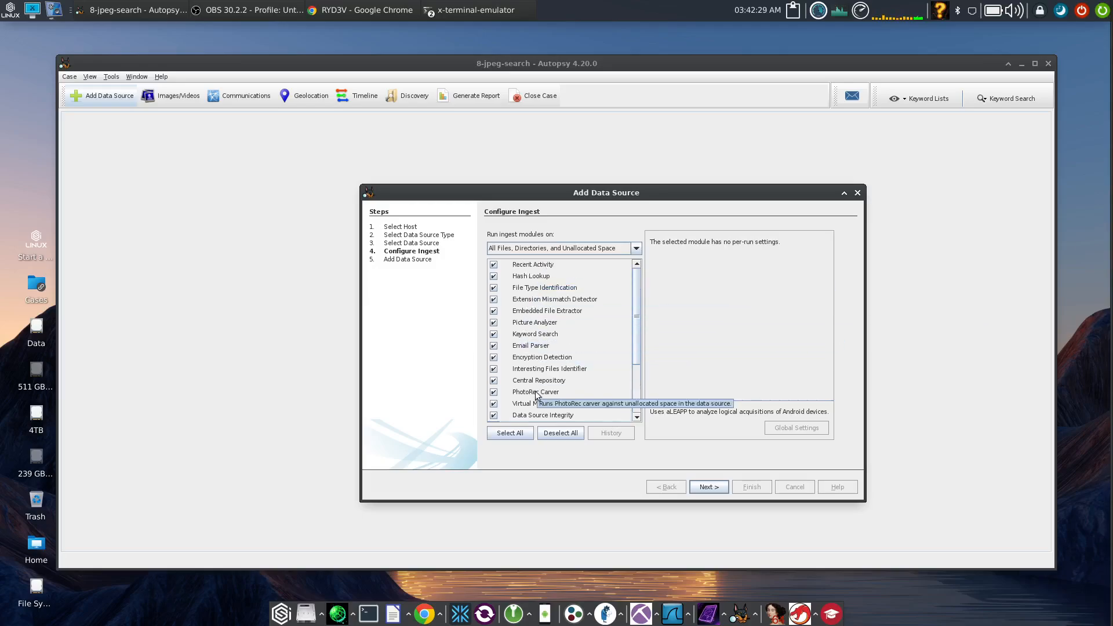
scroll(536, 396, down, 3)
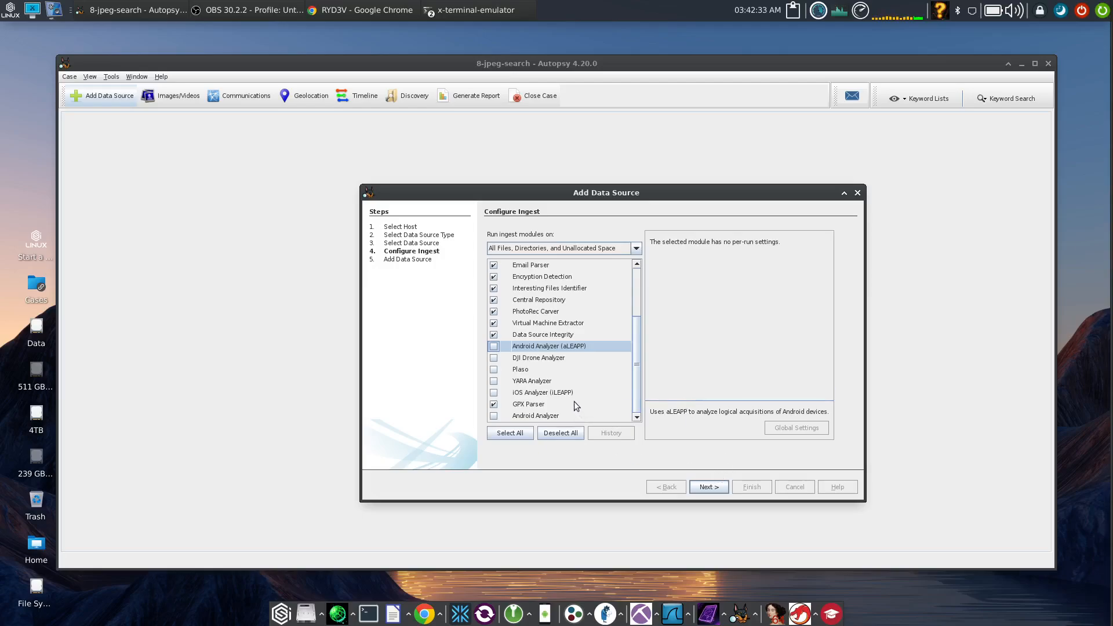
click(704, 486)
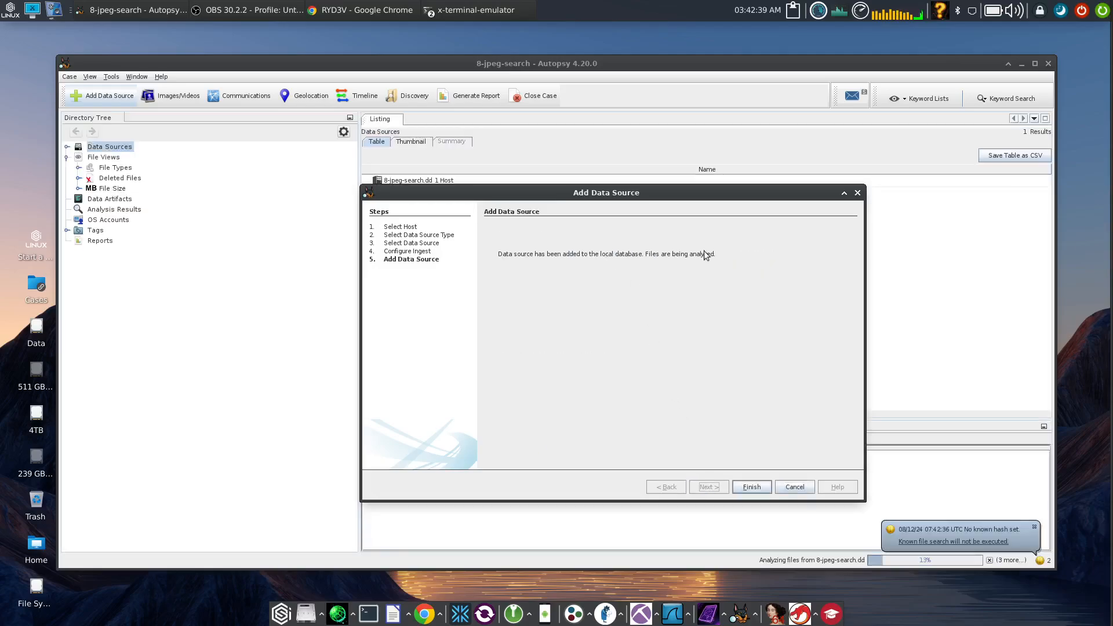
click(753, 489)
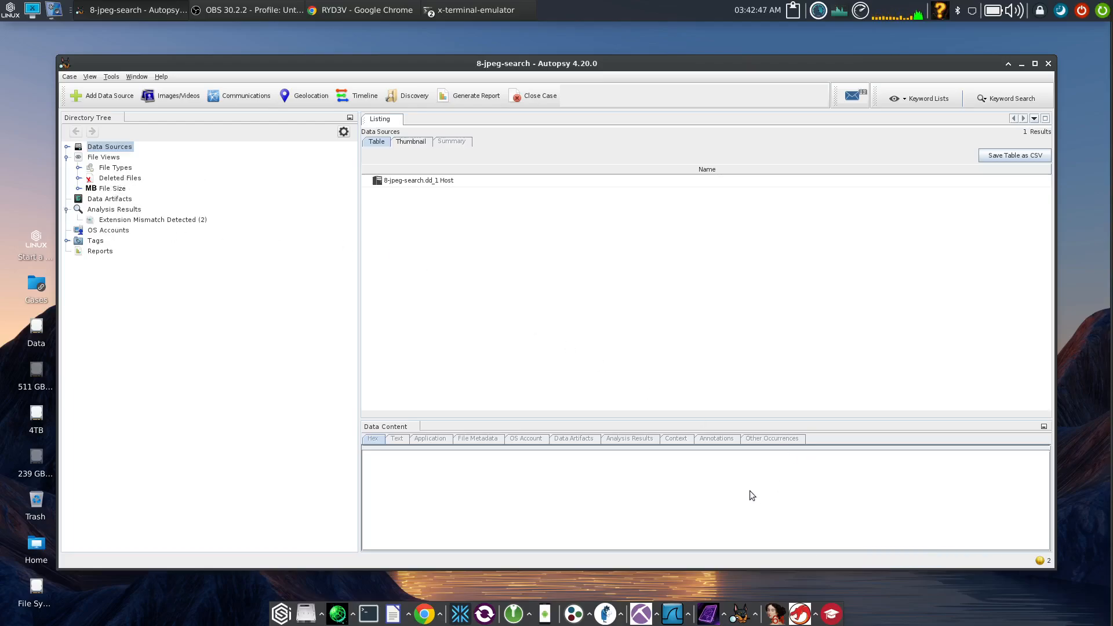
List all deleted files and preview the carved images f0000000.jpg and f0000639.jpg in an enlarged content pane.
click(128, 178)
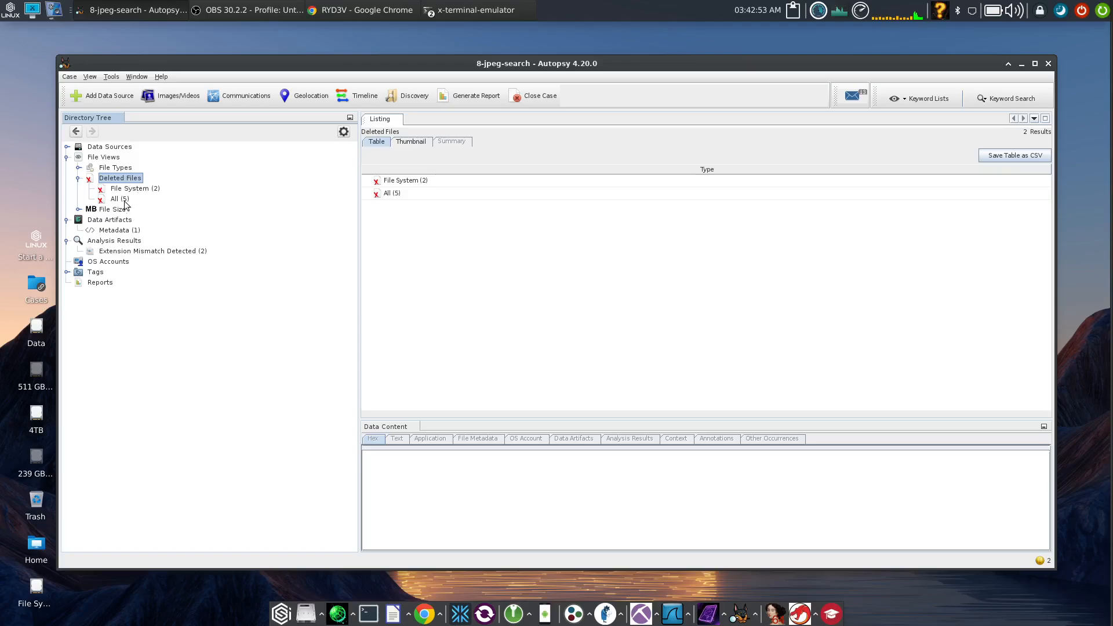
click(121, 199)
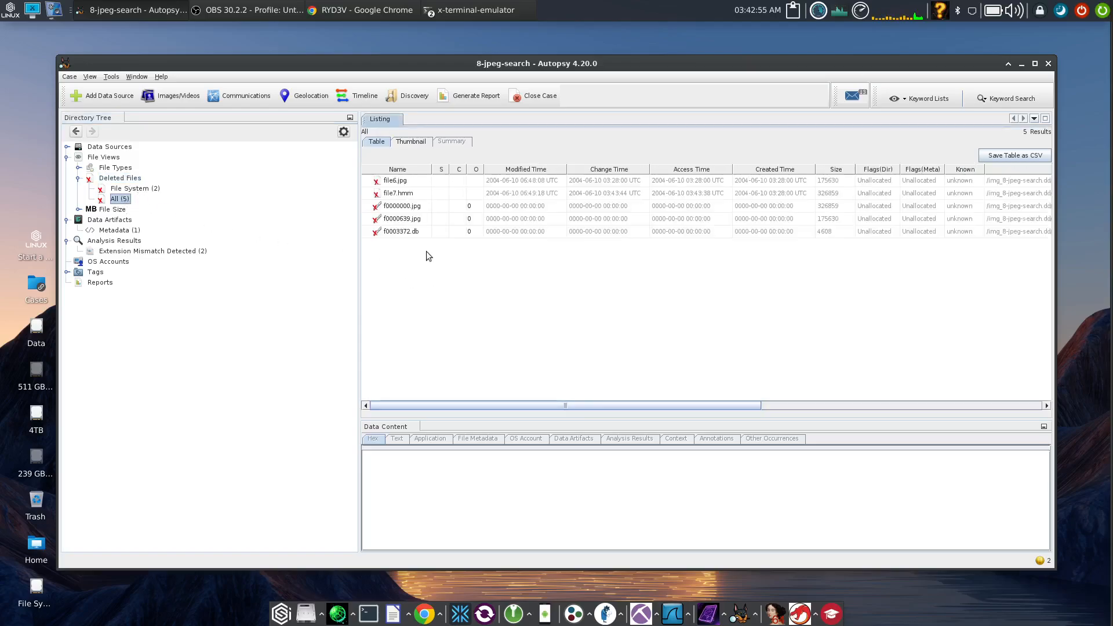
click(408, 206)
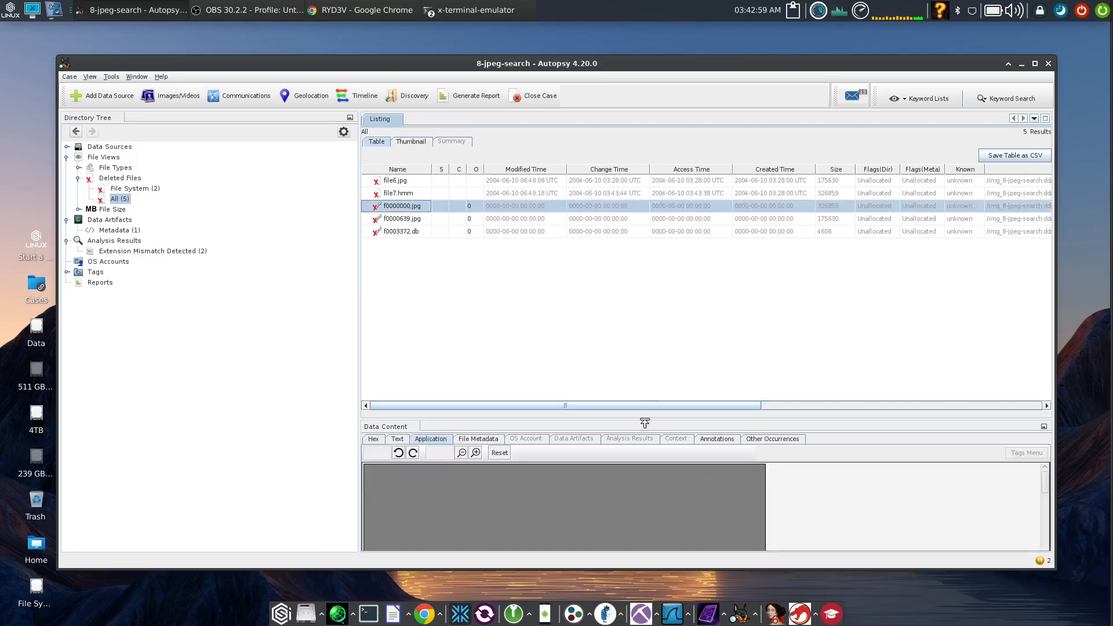
drag(644, 421, 640, 279)
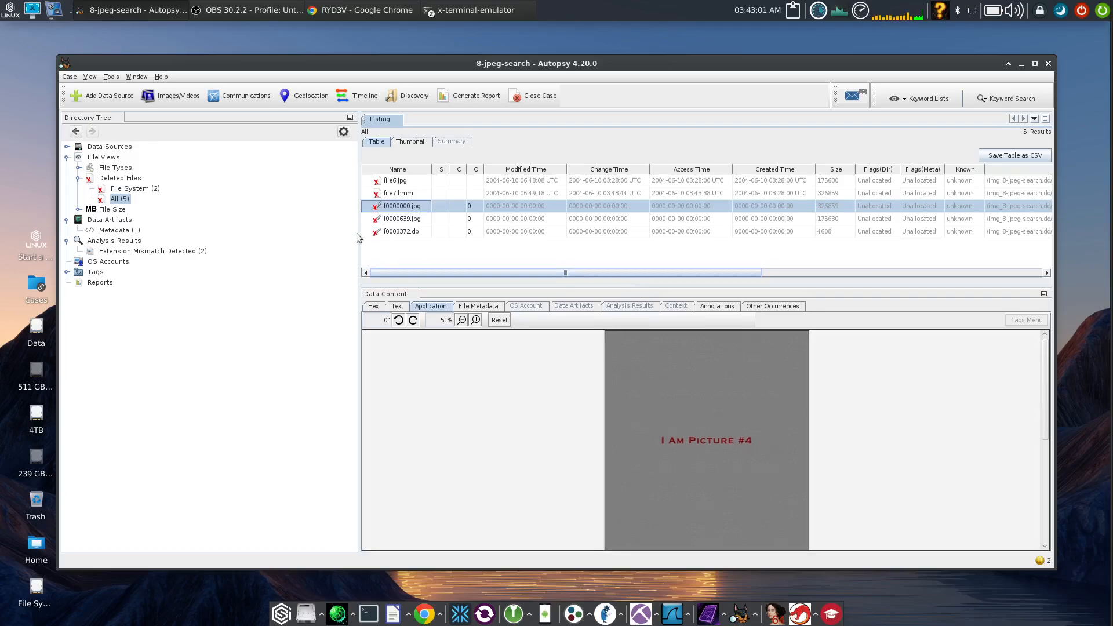
click(410, 219)
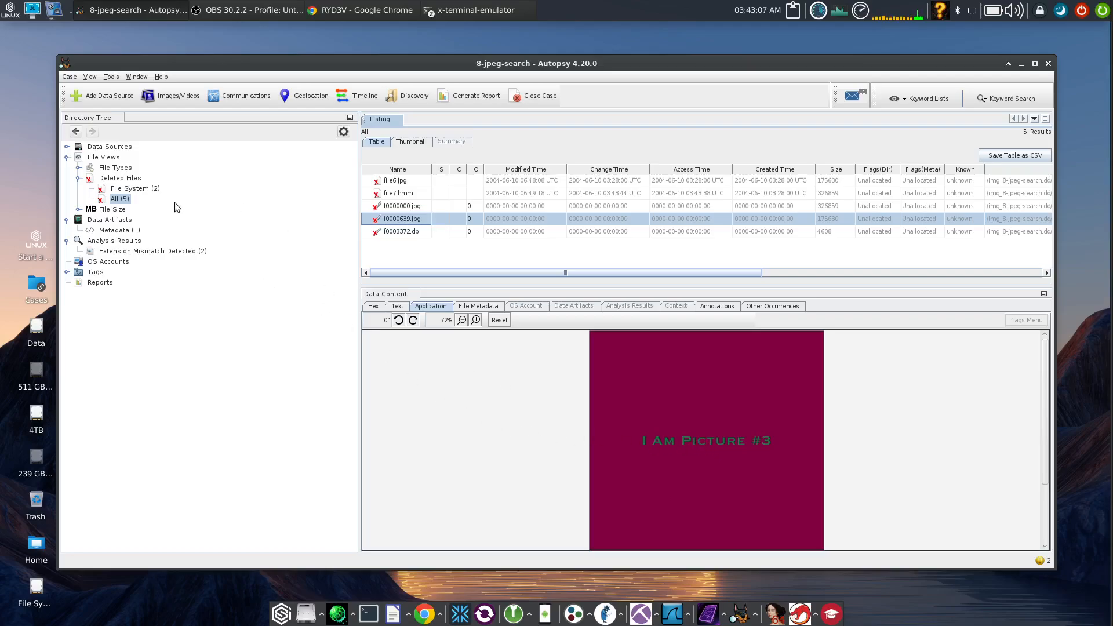
Open the 8-jpeg-search.dd image under its data source host and view its file metadata, including the hash values.
double_click(105, 148)
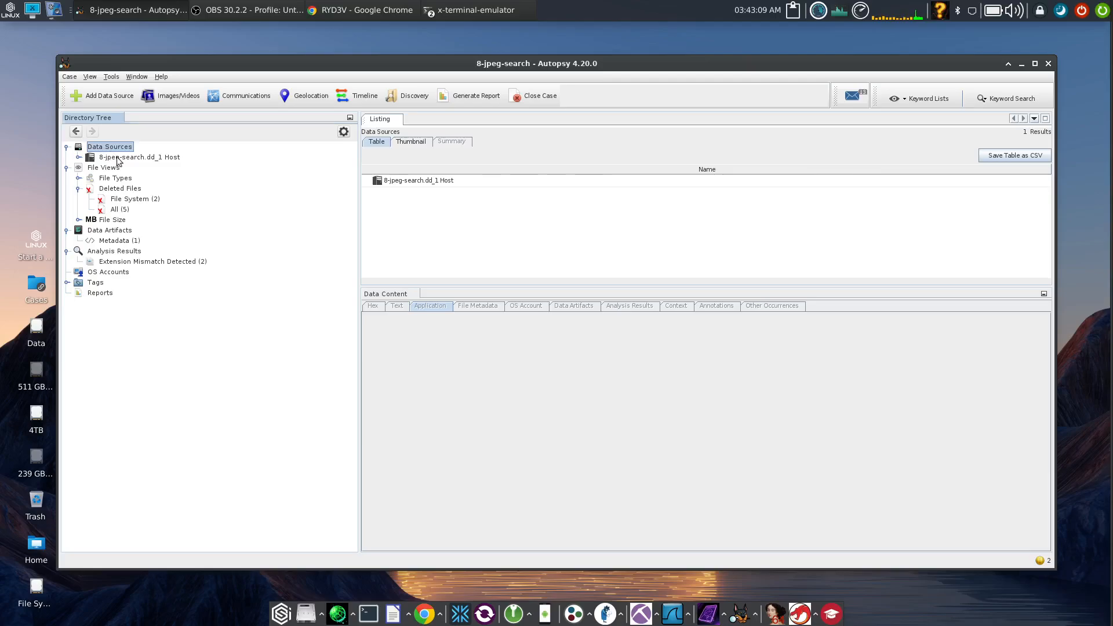
click(116, 157)
click(421, 184)
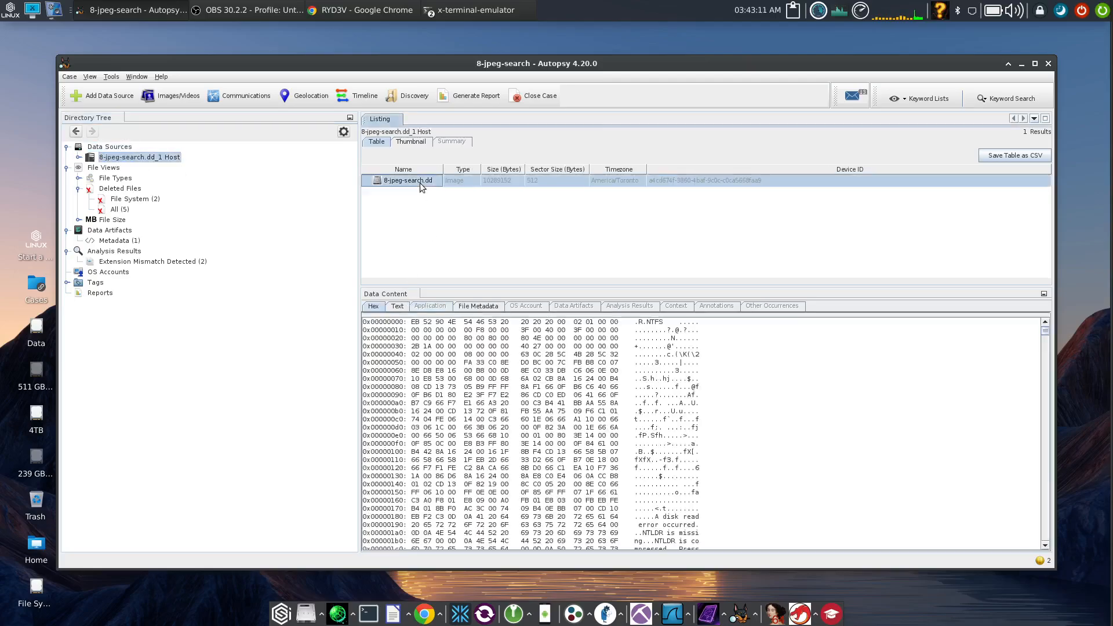
click(478, 306)
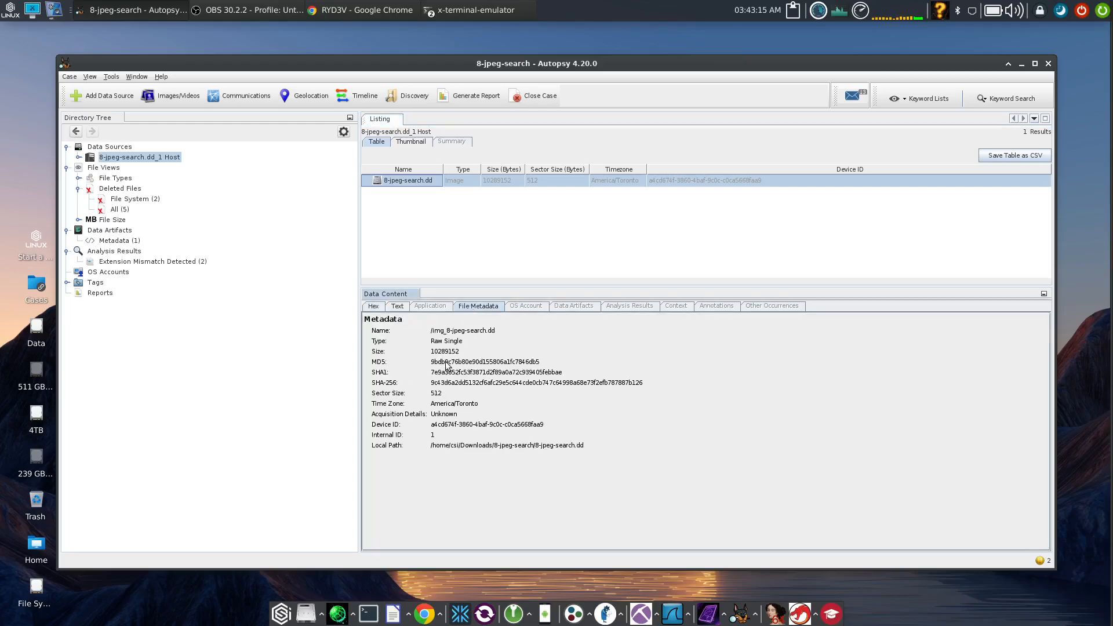
List all deleted files and view the file metadata of the carved image f0000000.jpg.
click(116, 211)
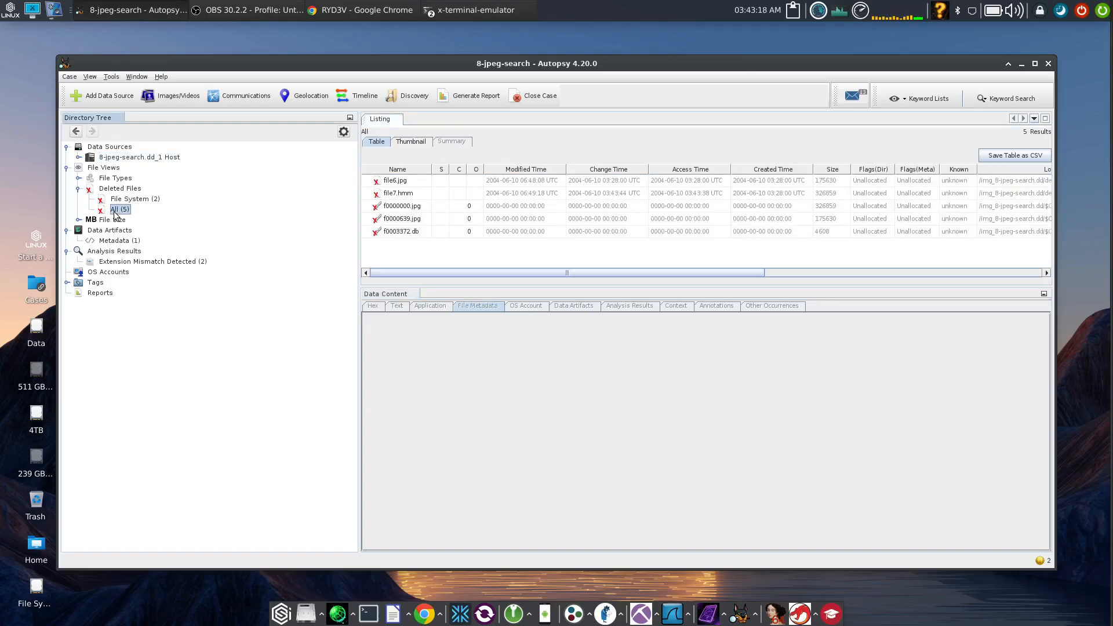
click(404, 207)
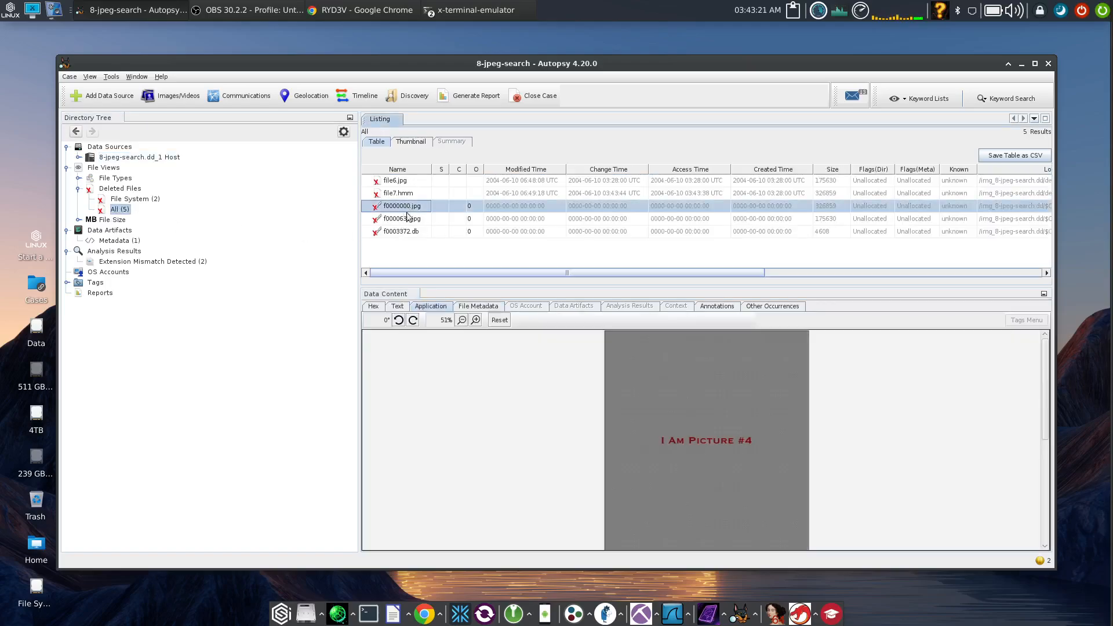
click(470, 308)
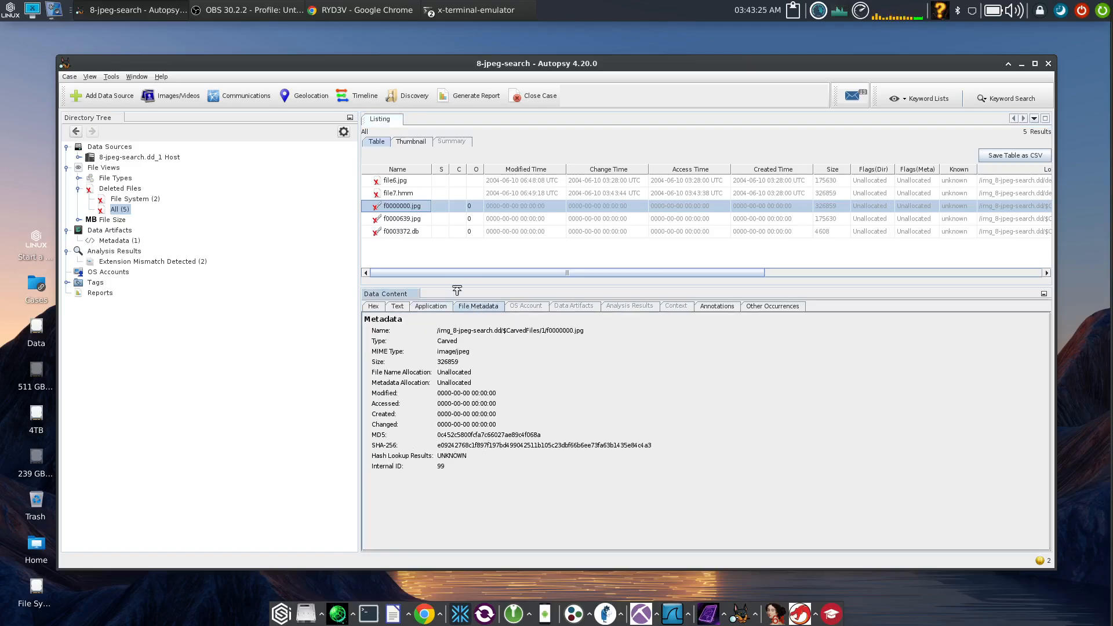
drag(494, 69, 519, 59)
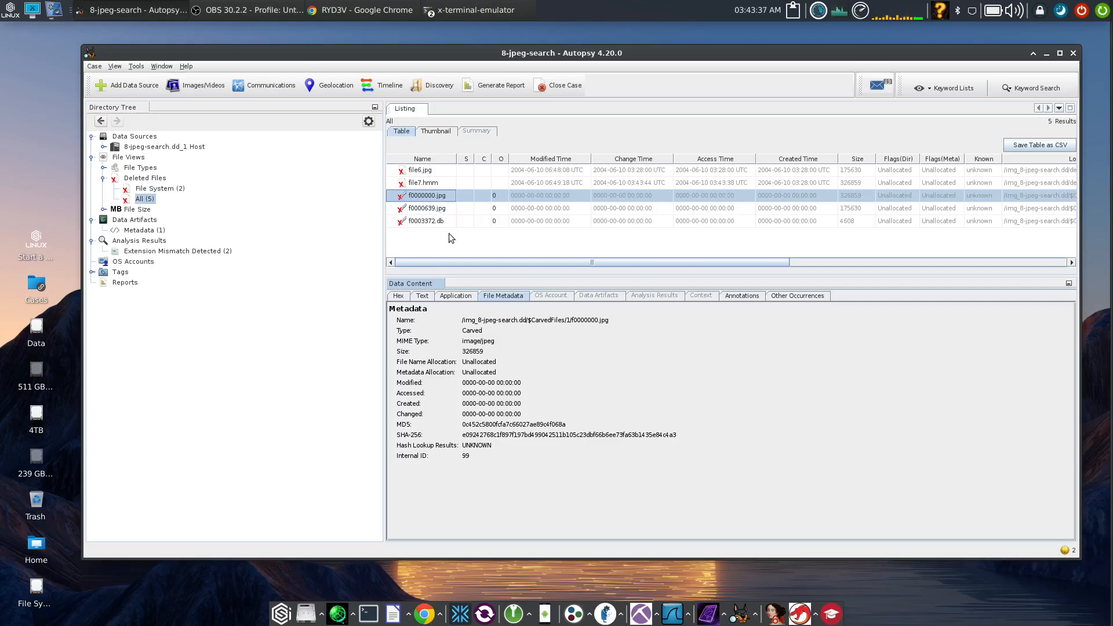
Extract the carved file f0000000.jpg to the Autopsy case's Export folder under its original name.
right_click(431, 199)
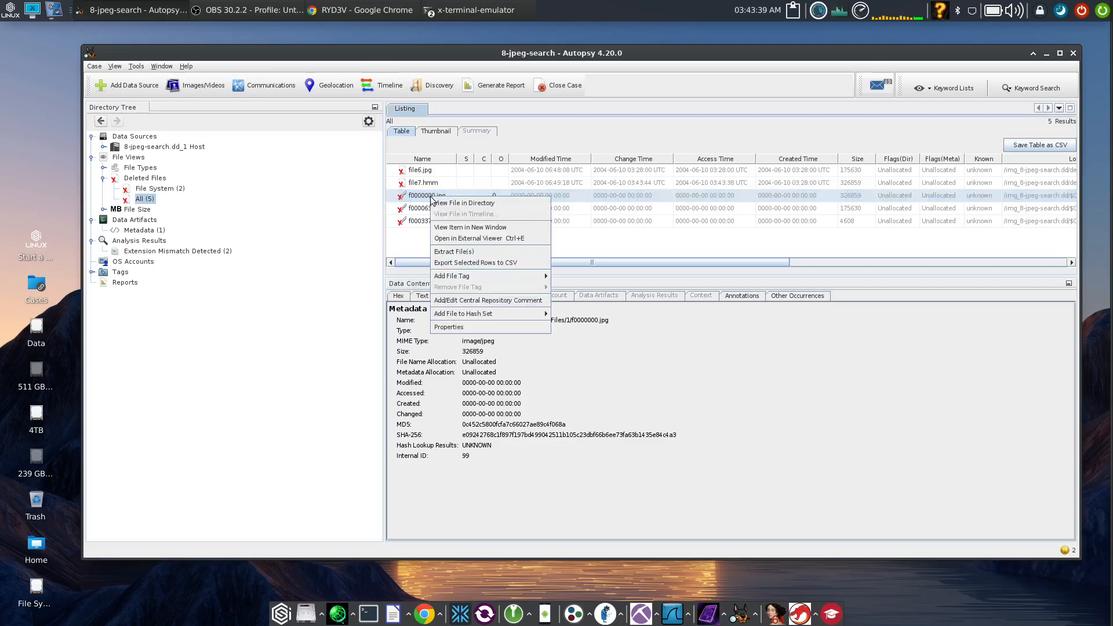
click(475, 250)
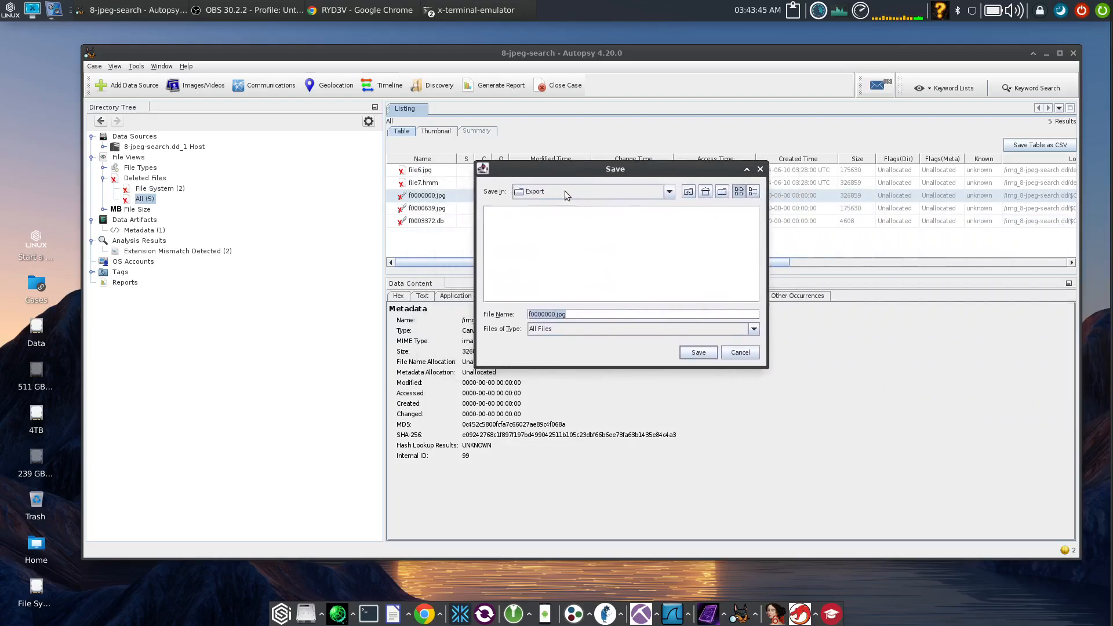
click(670, 192)
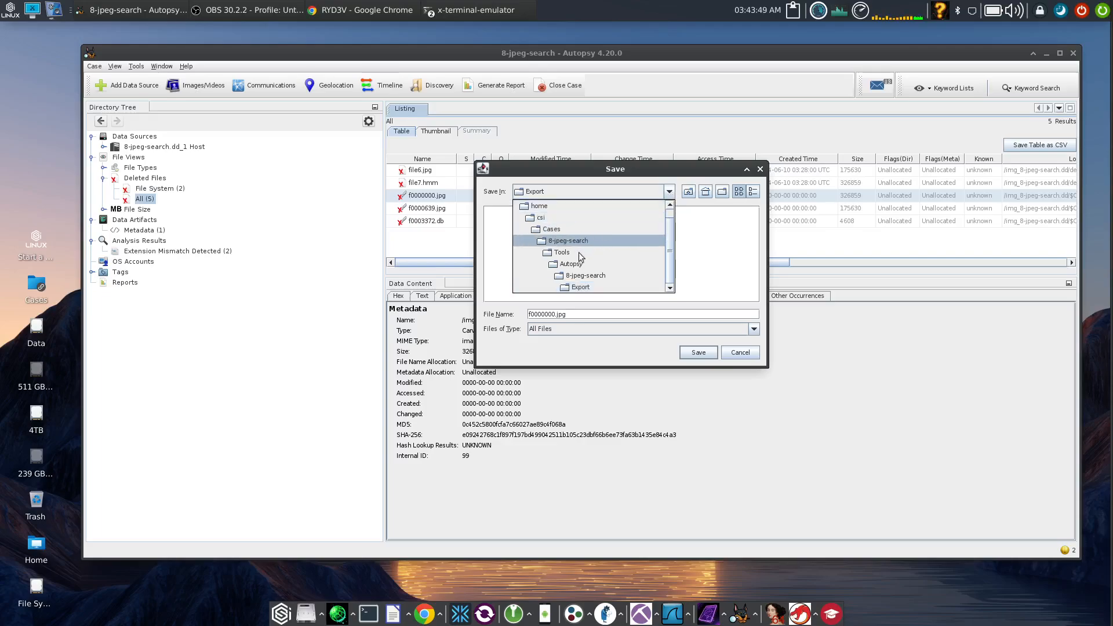
click(604, 288)
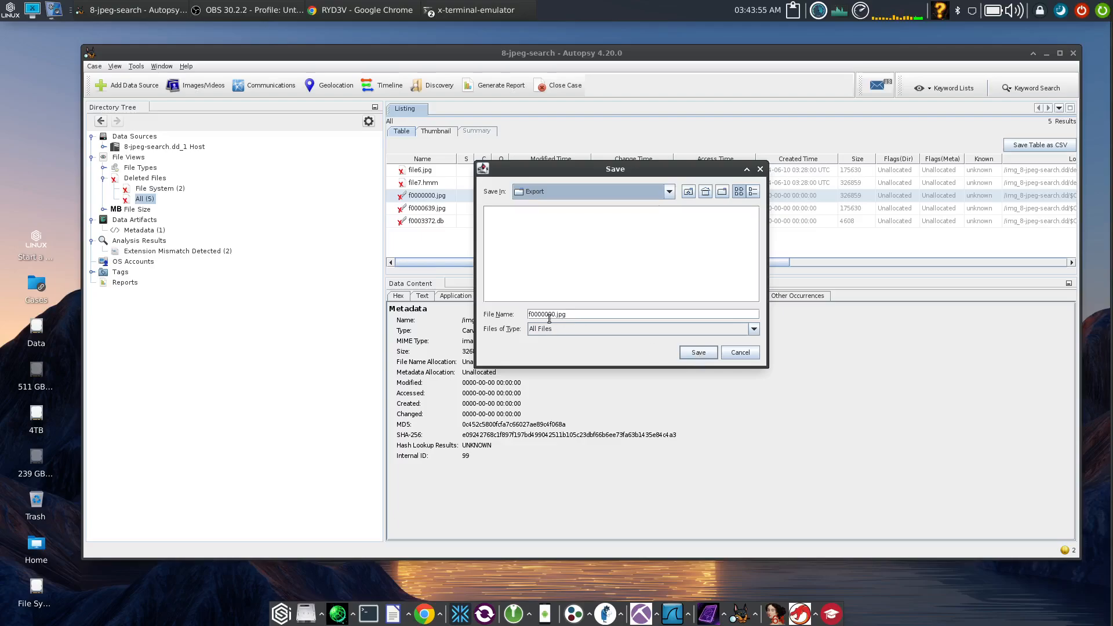
click(698, 354)
click(637, 328)
Extract the carved file f0000639.jpg to the same Export folder, keeping its file name.
click(441, 210)
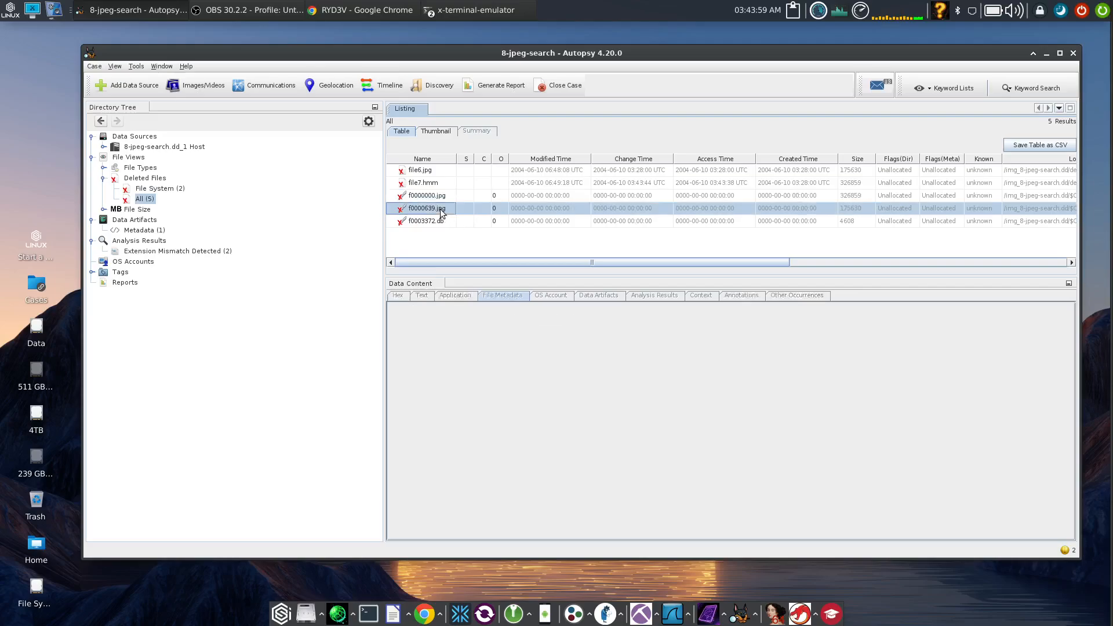
right_click(440, 209)
click(489, 265)
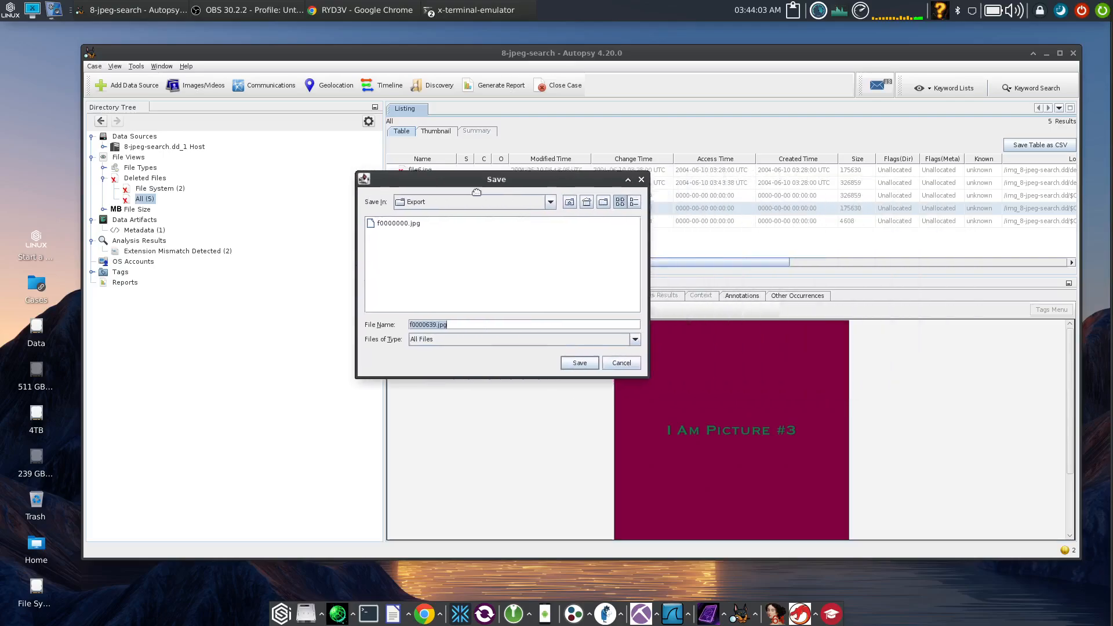
drag(475, 191, 571, 198)
click(674, 367)
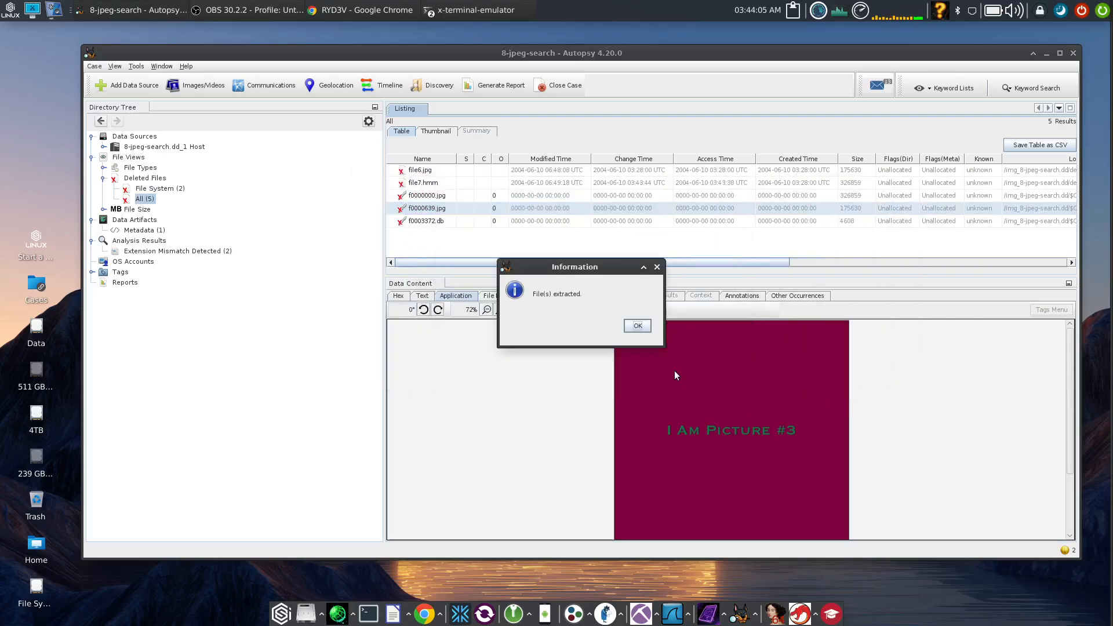
click(626, 325)
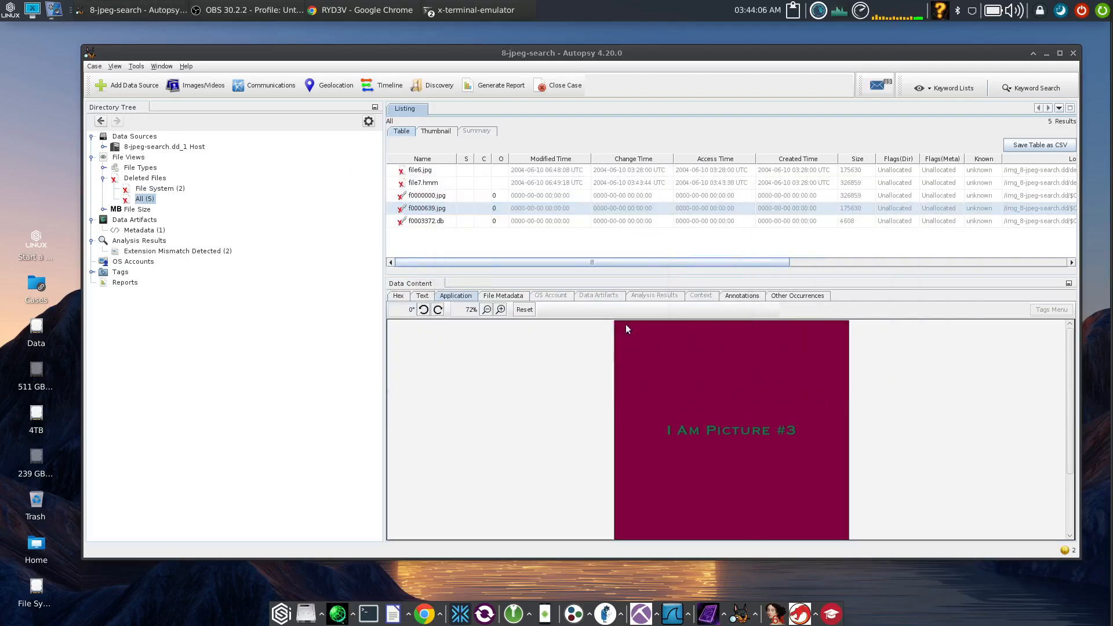
Switch to the file manager and open the case's Cases/8-jpeg-search/Tools/Autopsy/8-jpeg-search/Export folder.
double_click(36, 285)
drag(327, 225, 682, 133)
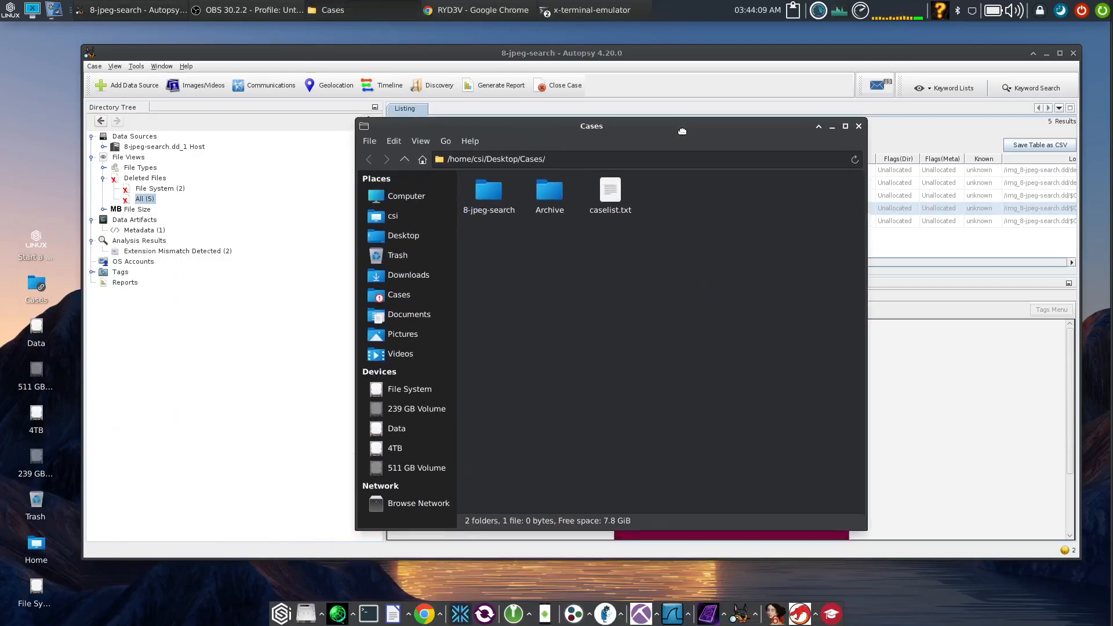
double_click(490, 194)
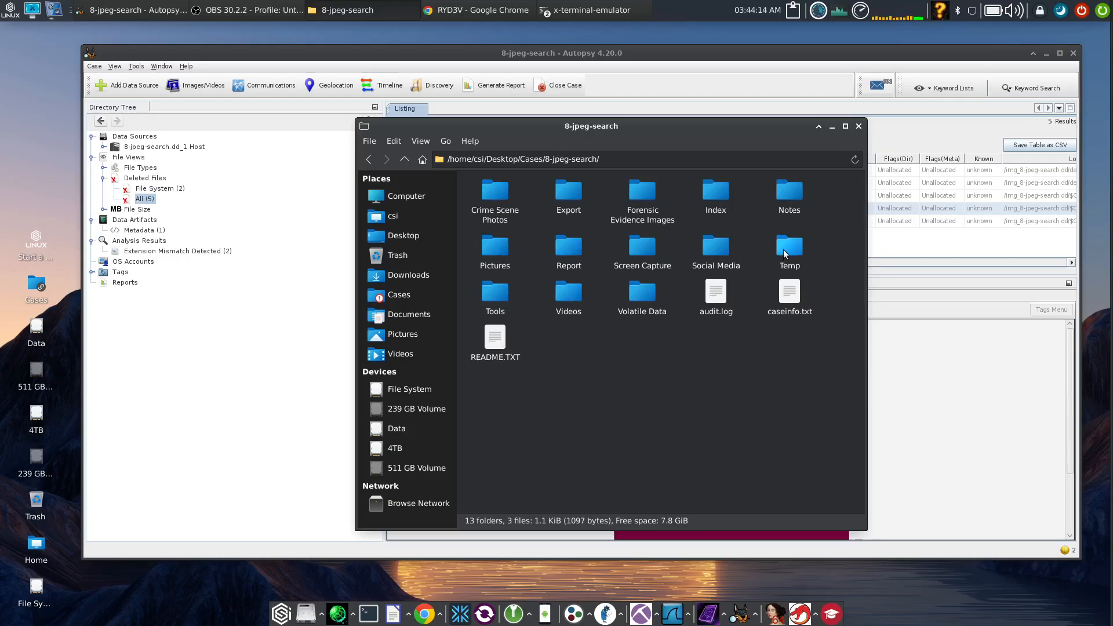
double_click(496, 293)
double_click(477, 190)
double_click(482, 186)
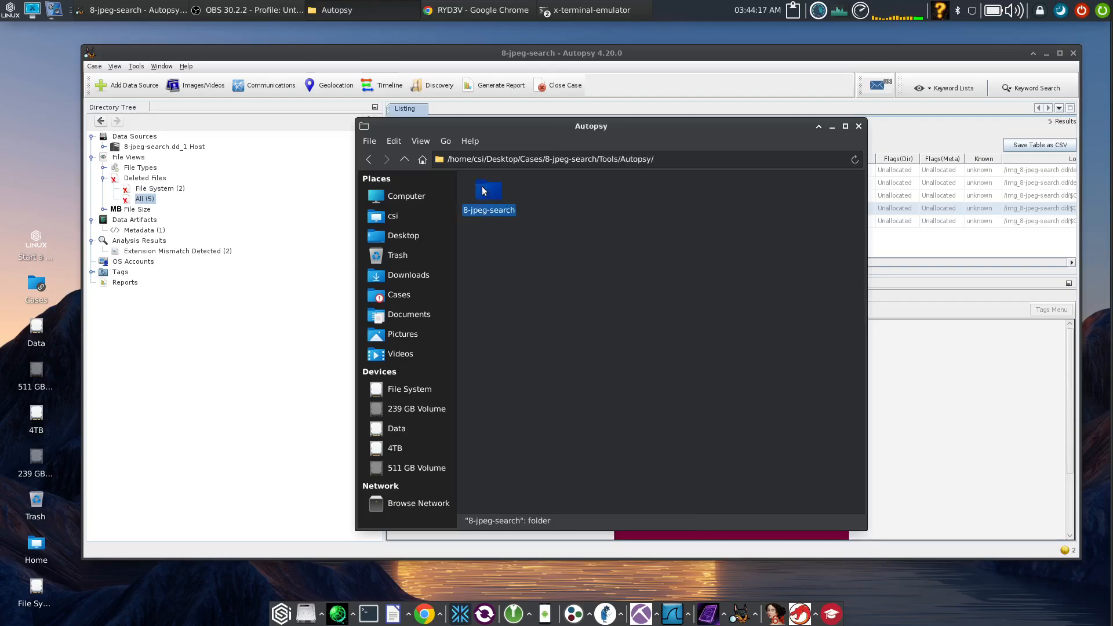
double_click(714, 192)
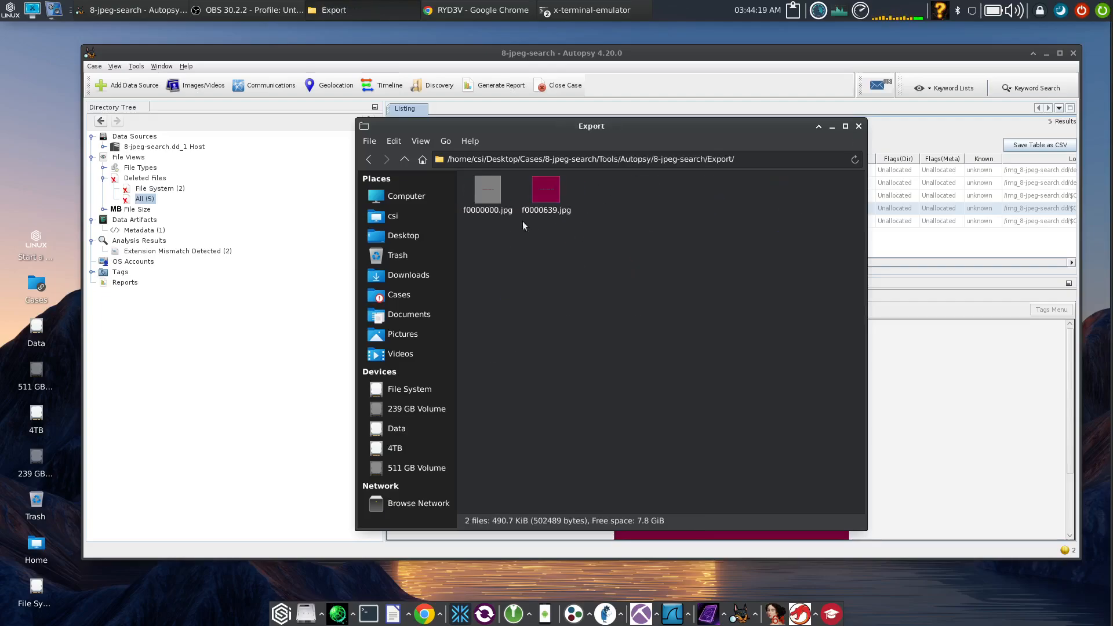
View the exported f0000639.jpg in the browser, and close both the image and the file manager.
double_click(558, 193)
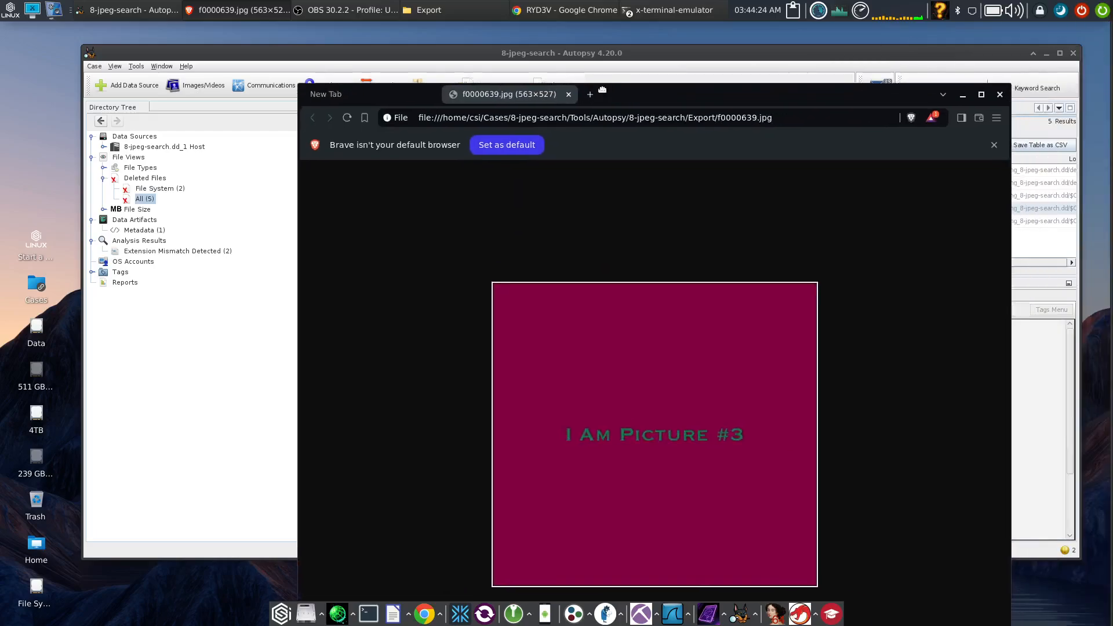
drag(602, 89, 587, 68)
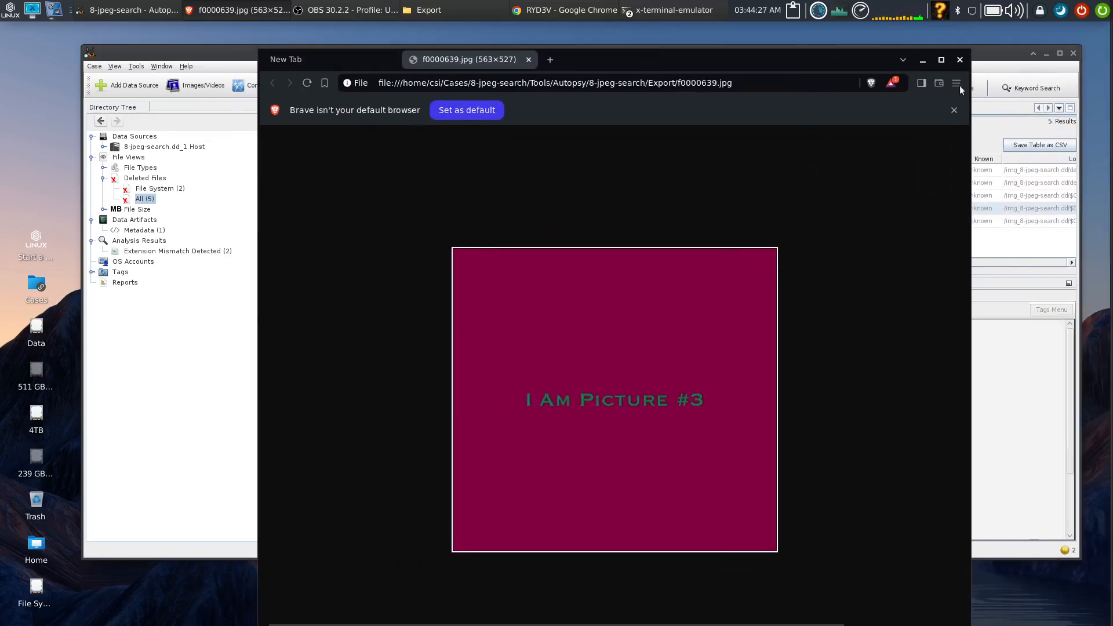
click(960, 60)
click(673, 201)
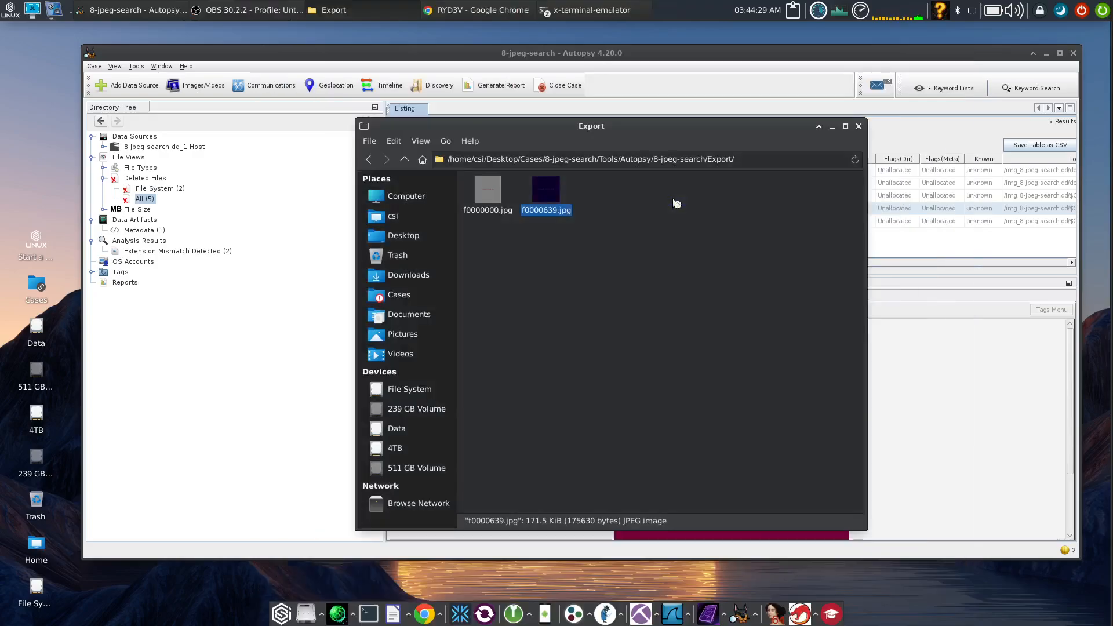
click(858, 125)
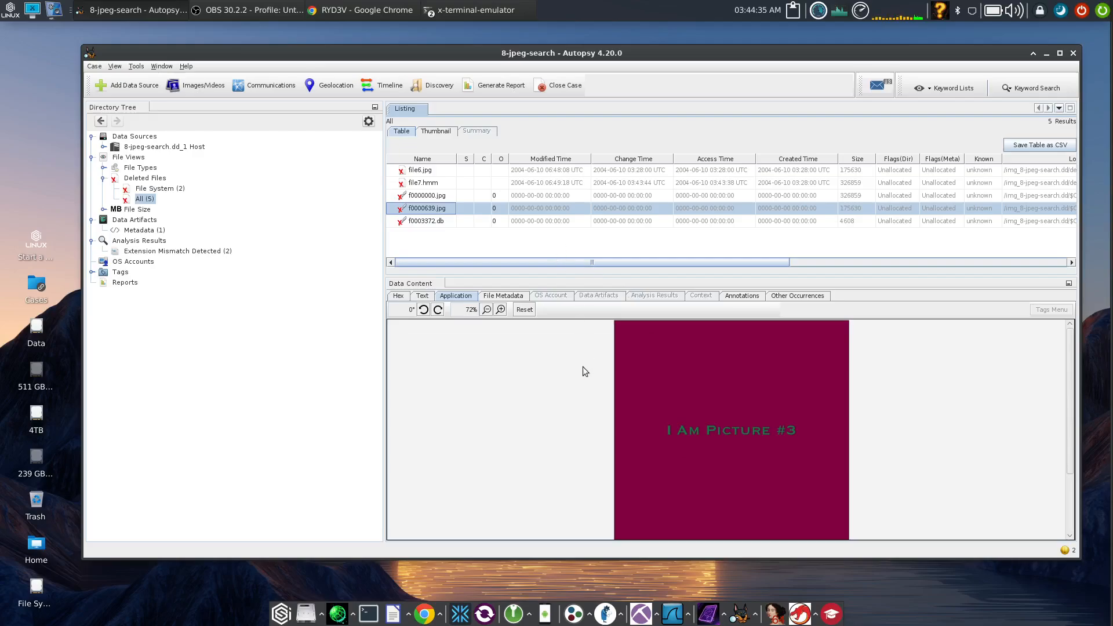
Set up an HTML report with the header "Sample" and the footer "Samp".
click(491, 88)
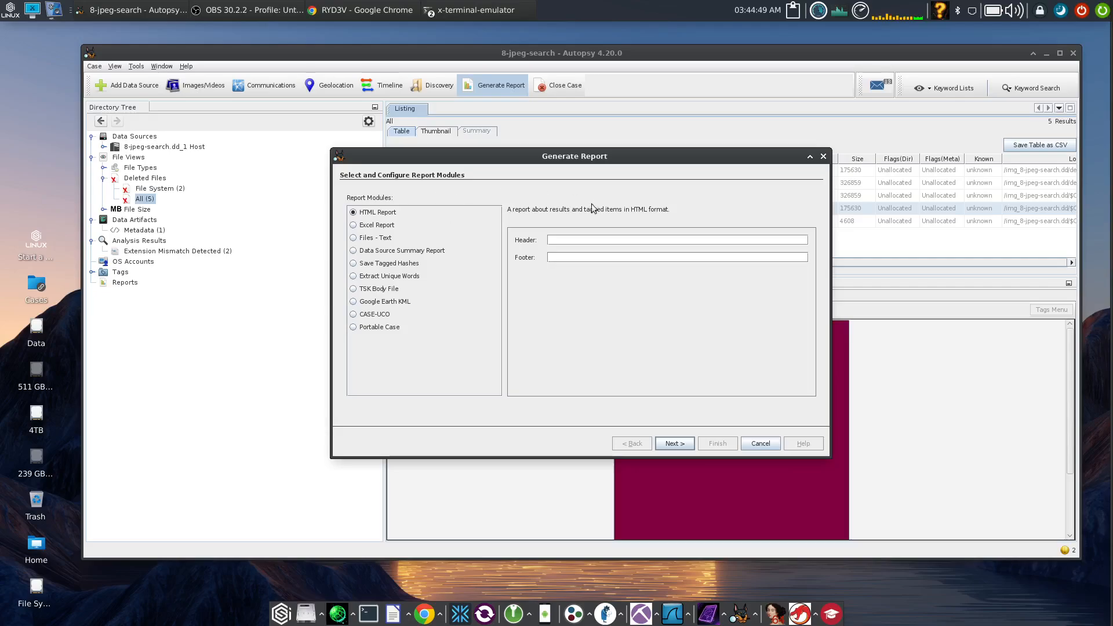
click(607, 240)
text(Sample)
click(611, 260)
text(Samp)
Include the 8-jpeg-search.dd data source and all results in the report and generate it.
click(674, 443)
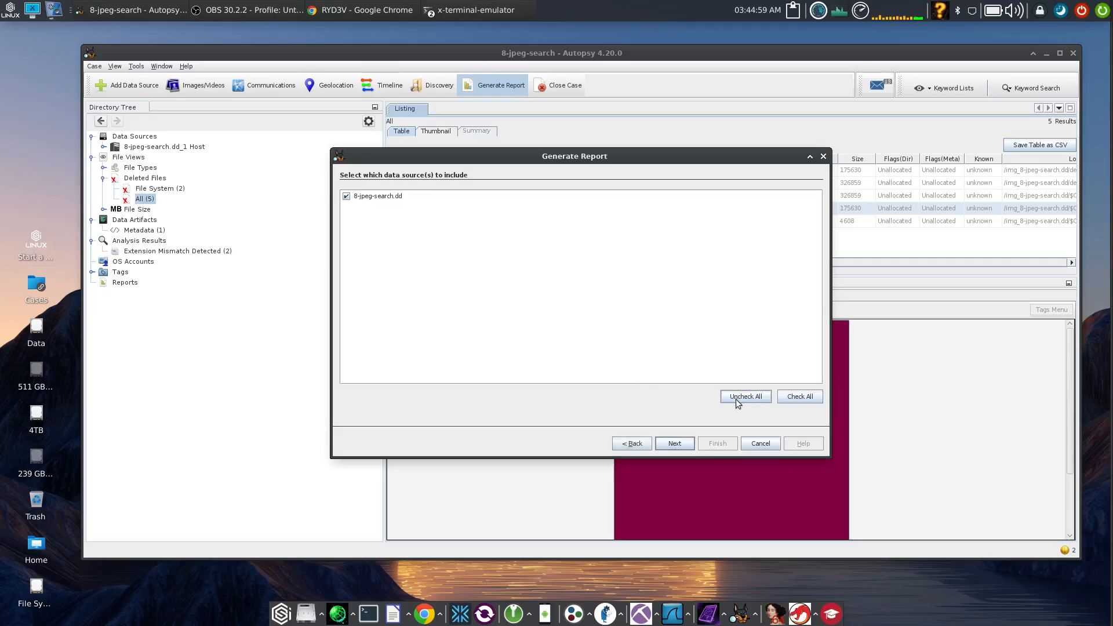
click(676, 445)
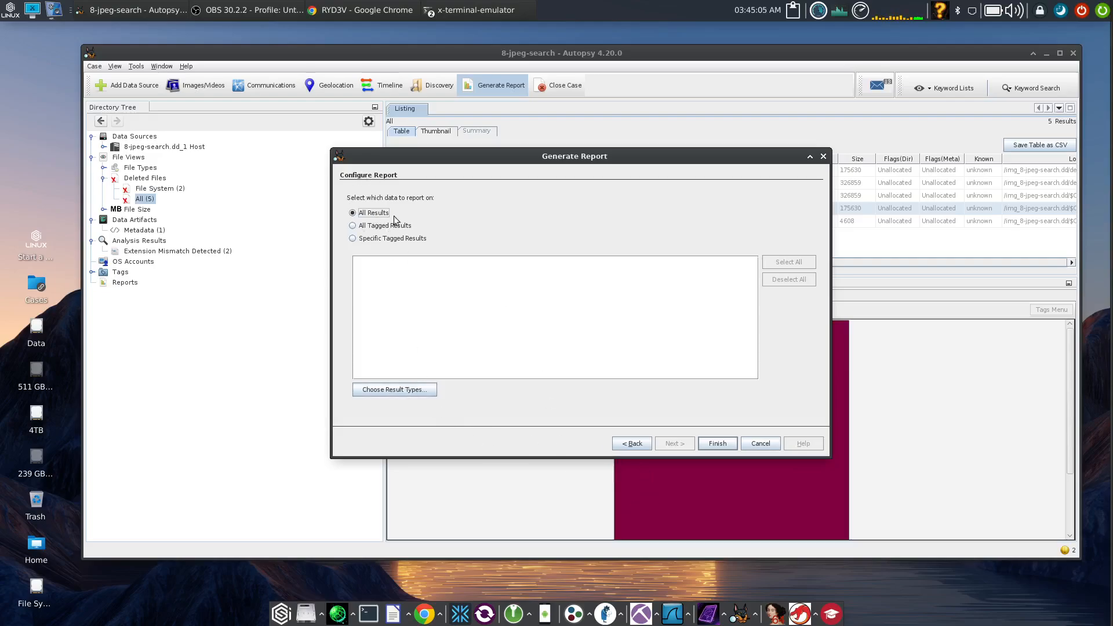
click(719, 443)
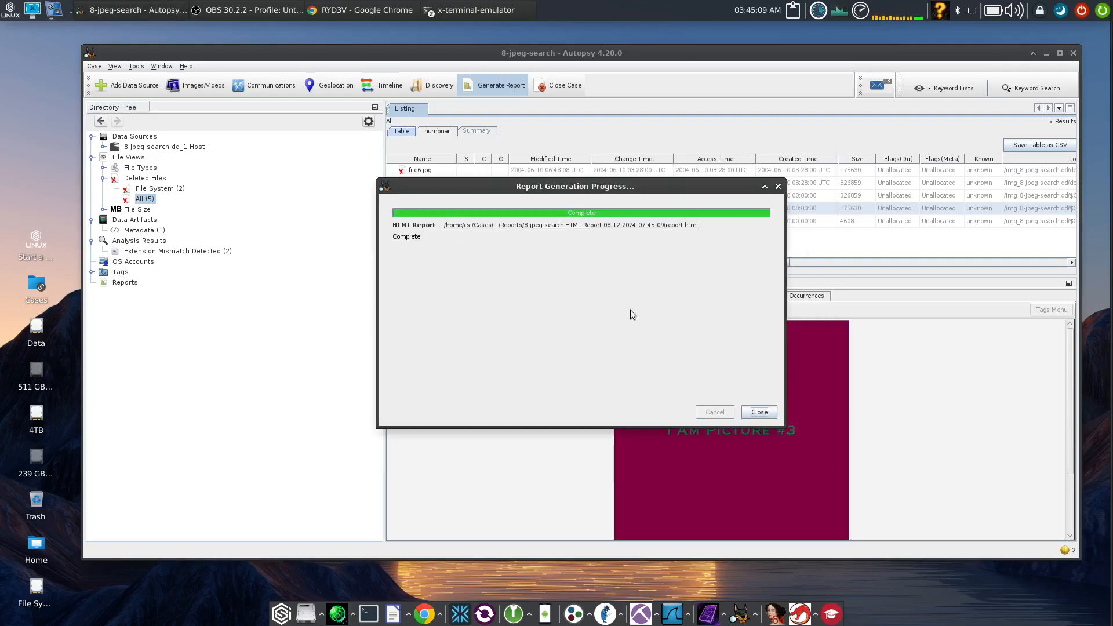
Open the generated HTML report in the browser and close the old f0000639.jpg page.
click(615, 225)
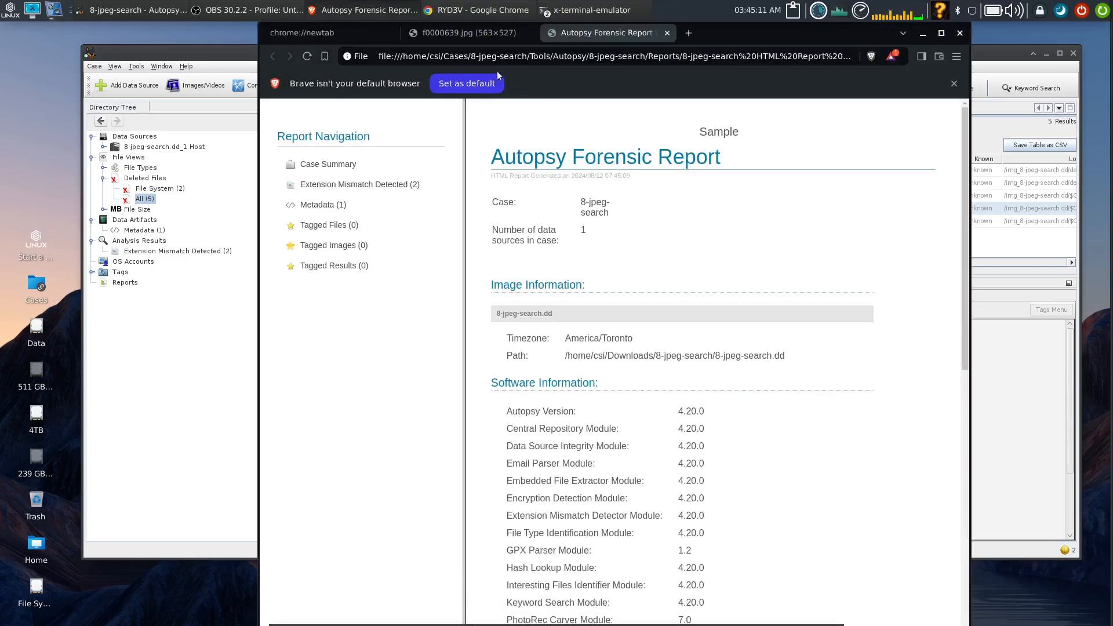
click(529, 33)
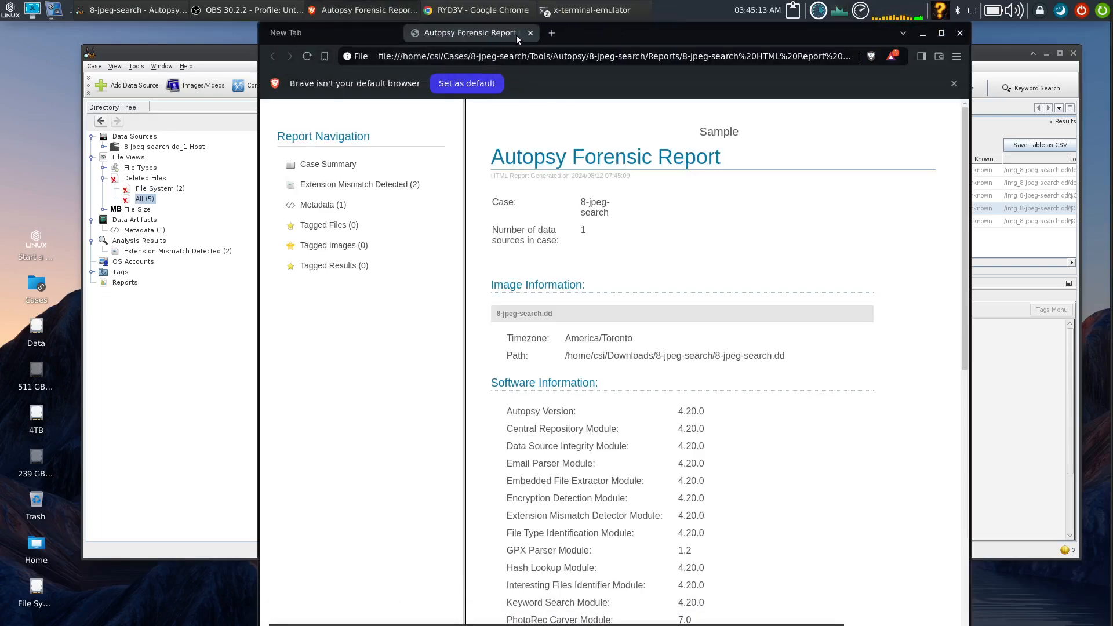
drag(746, 31, 793, 33)
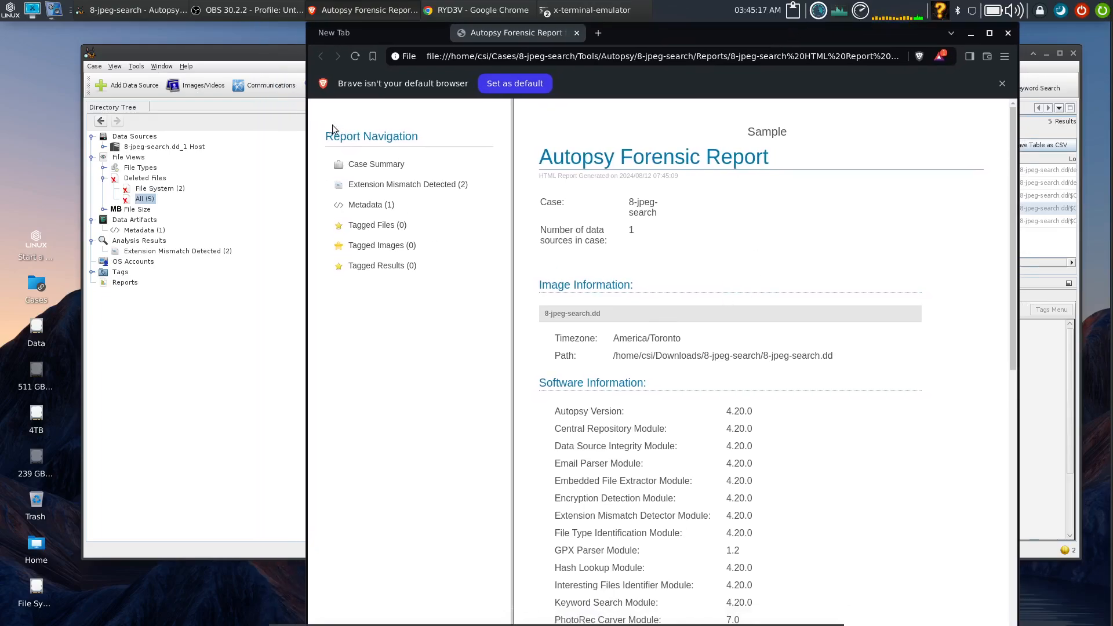
click(10, 10)
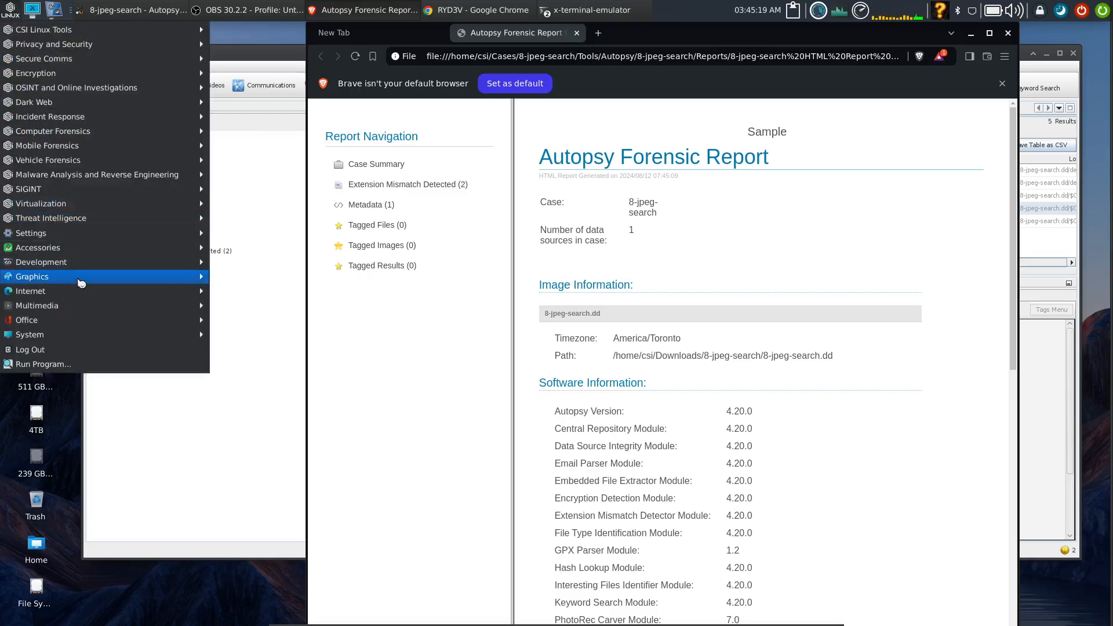
mouse_move(82, 292)
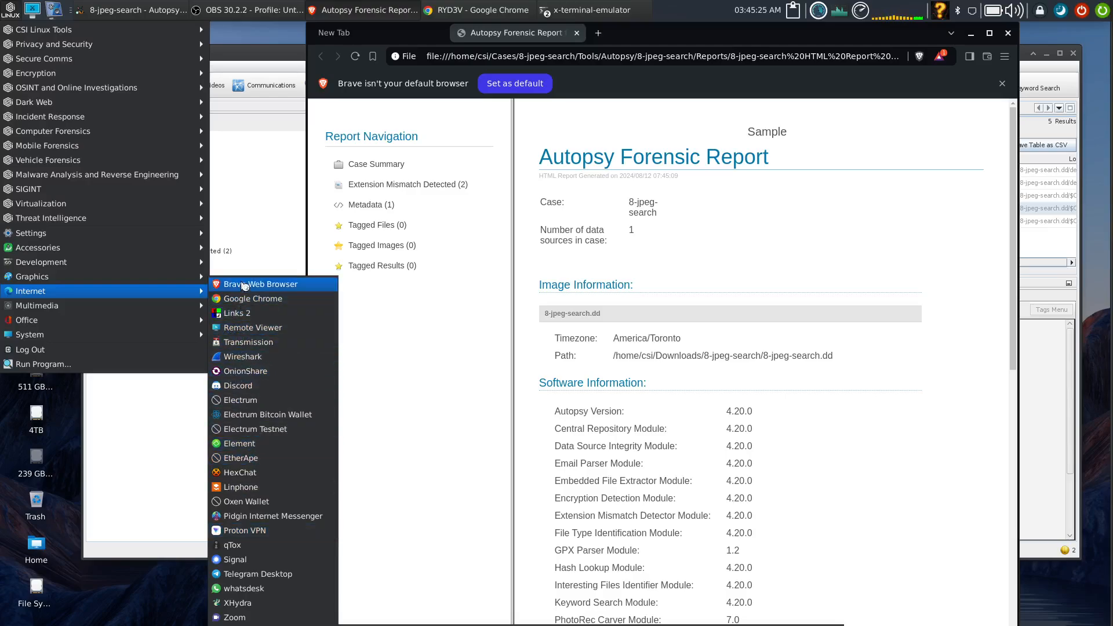
click(468, 325)
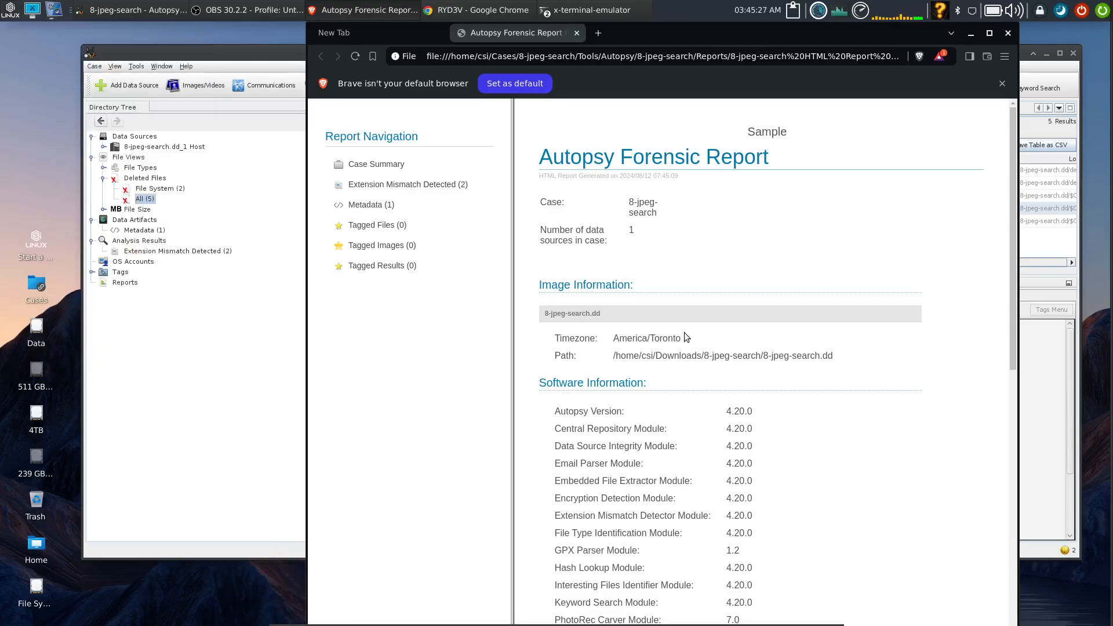
Review the report's software information and ingest history, and close the browser with all its pages.
scroll(723, 385, down, 9)
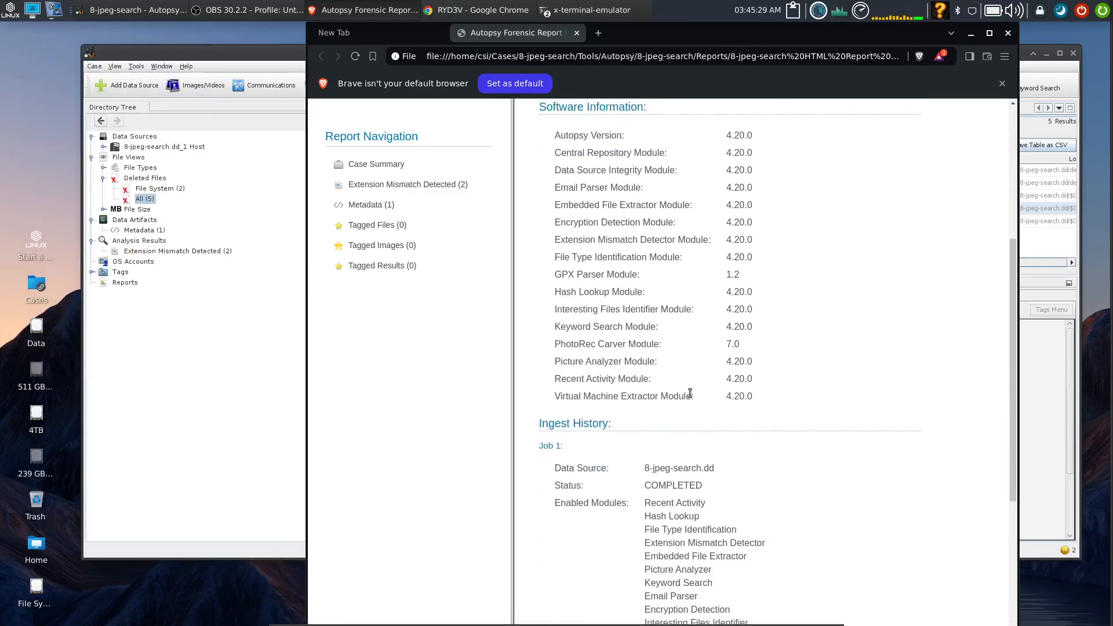
scroll(690, 435, down, 1)
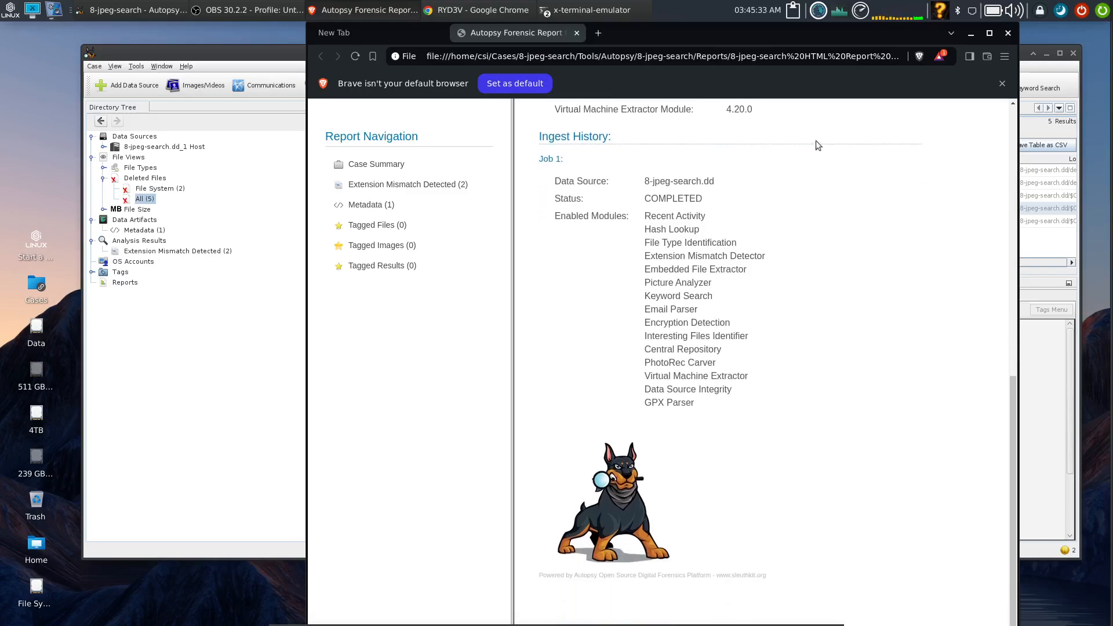
click(1009, 33)
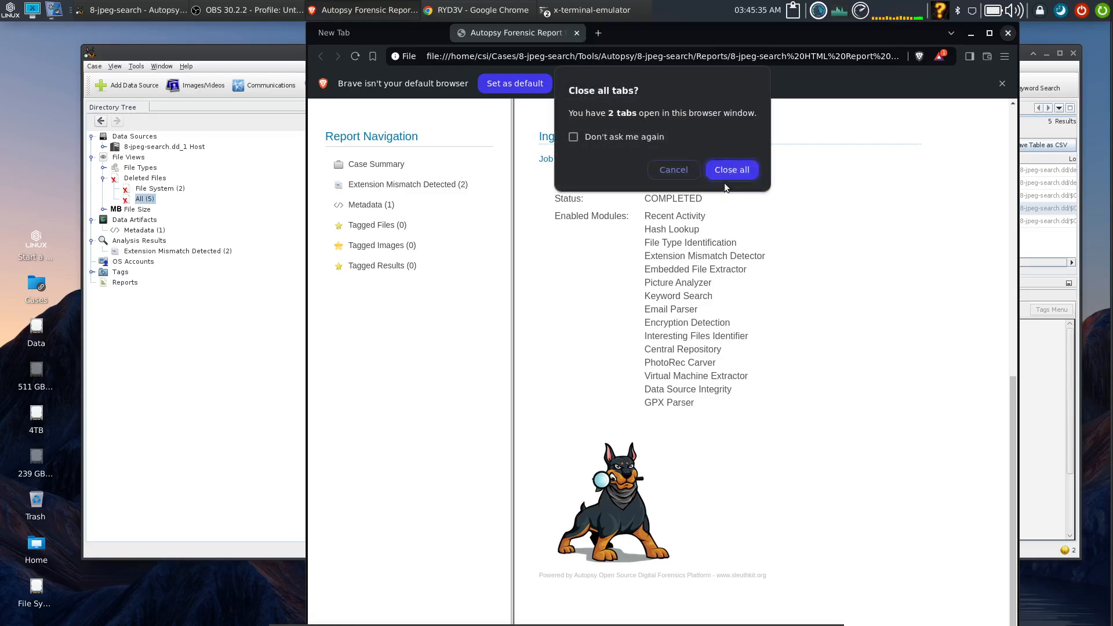
key(Return)
Dismiss the report generation progress window and close the 8-jpeg-search case.
click(760, 412)
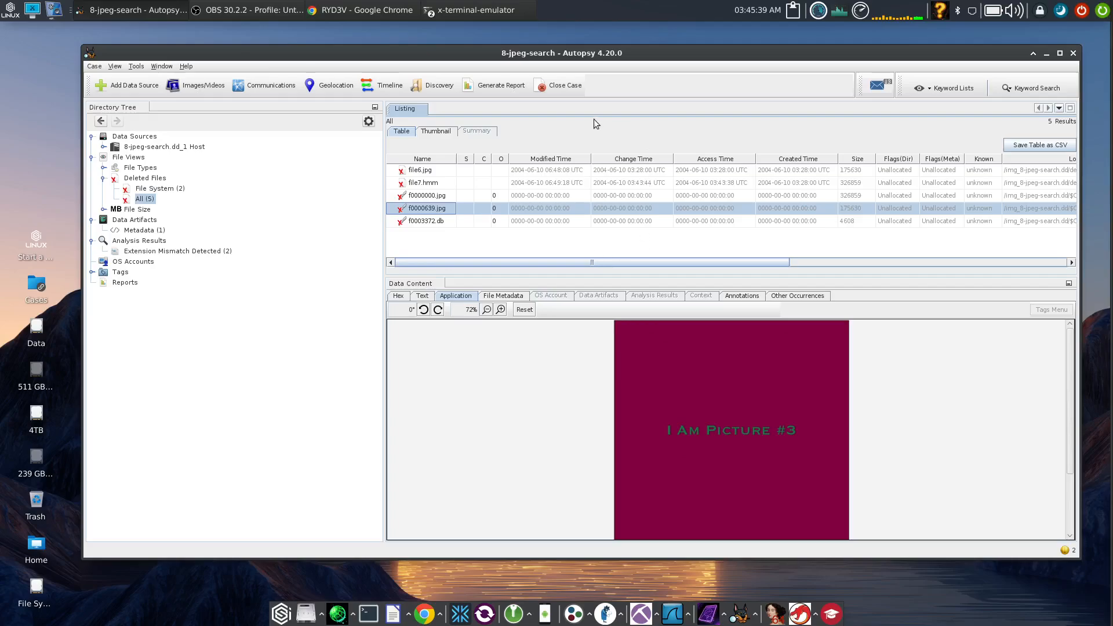
click(551, 88)
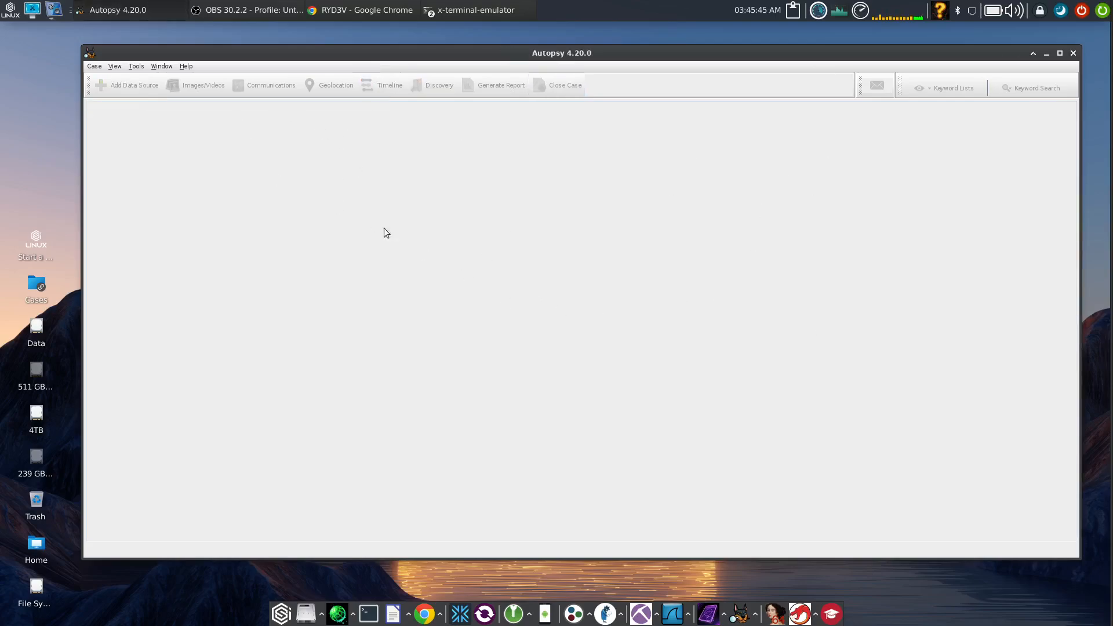
Exit Autopsy, and check the contents of the Archive folder inside the desktop Cases folder.
click(1073, 54)
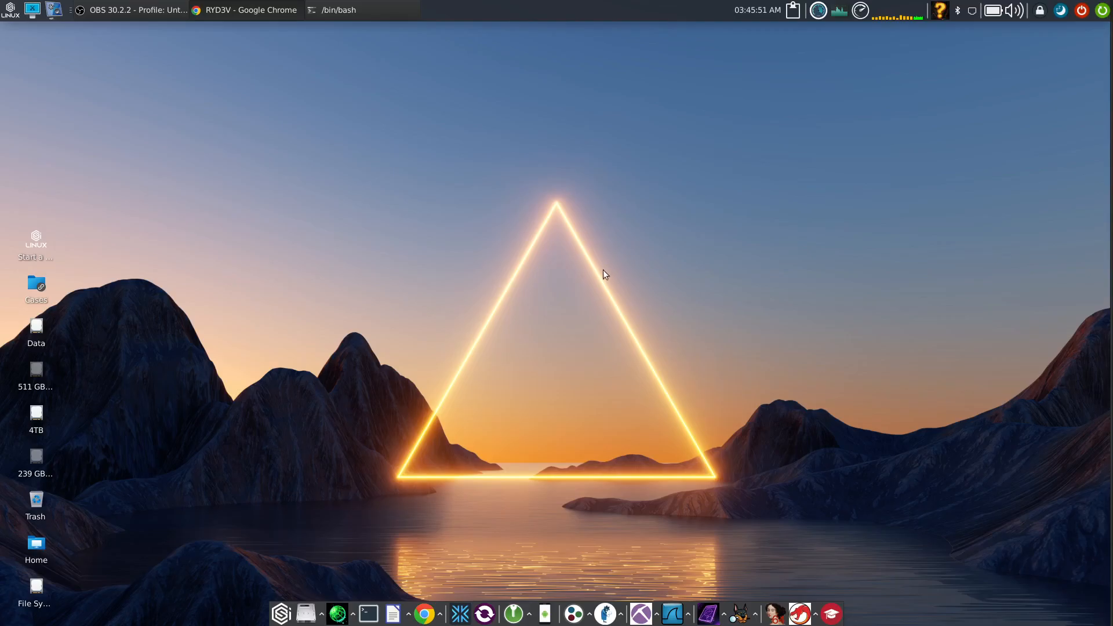
double_click(36, 284)
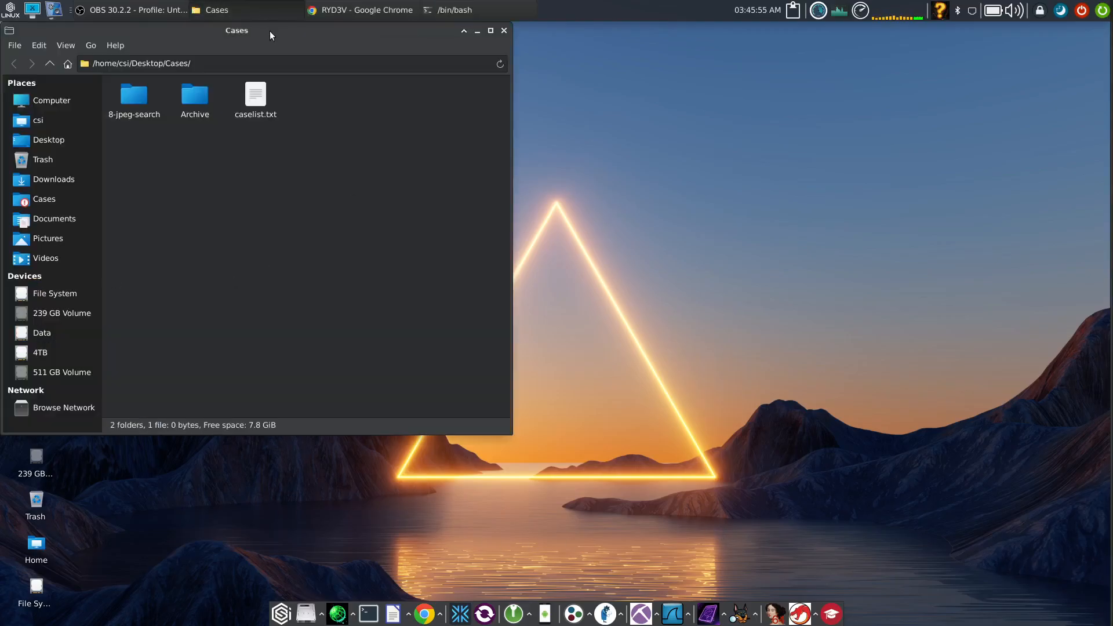
drag(270, 30, 547, 115)
double_click(478, 183)
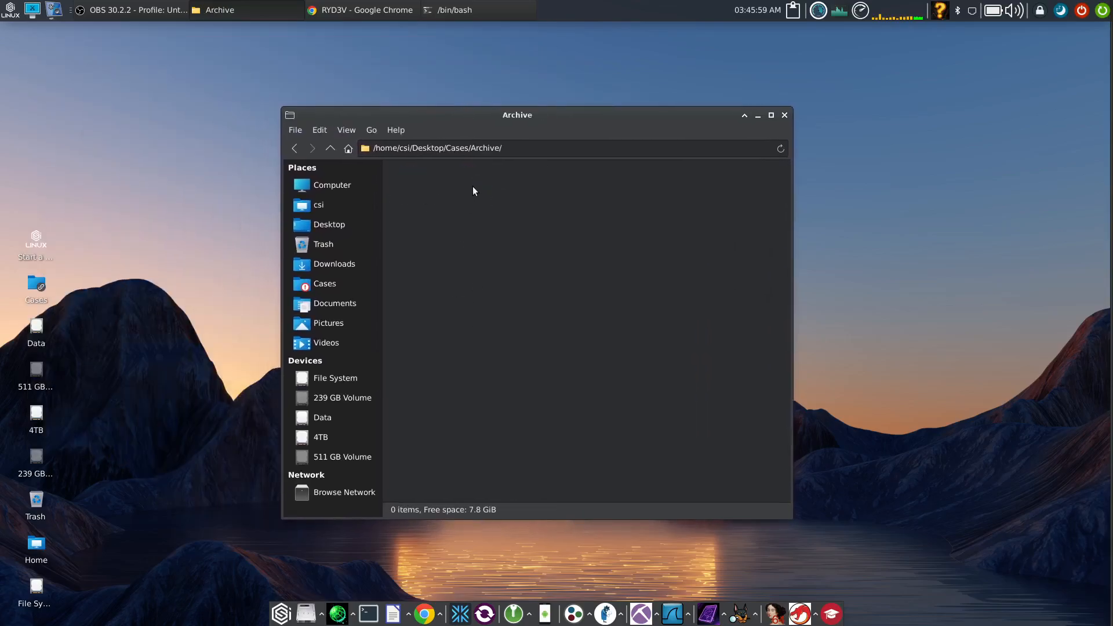
click(292, 153)
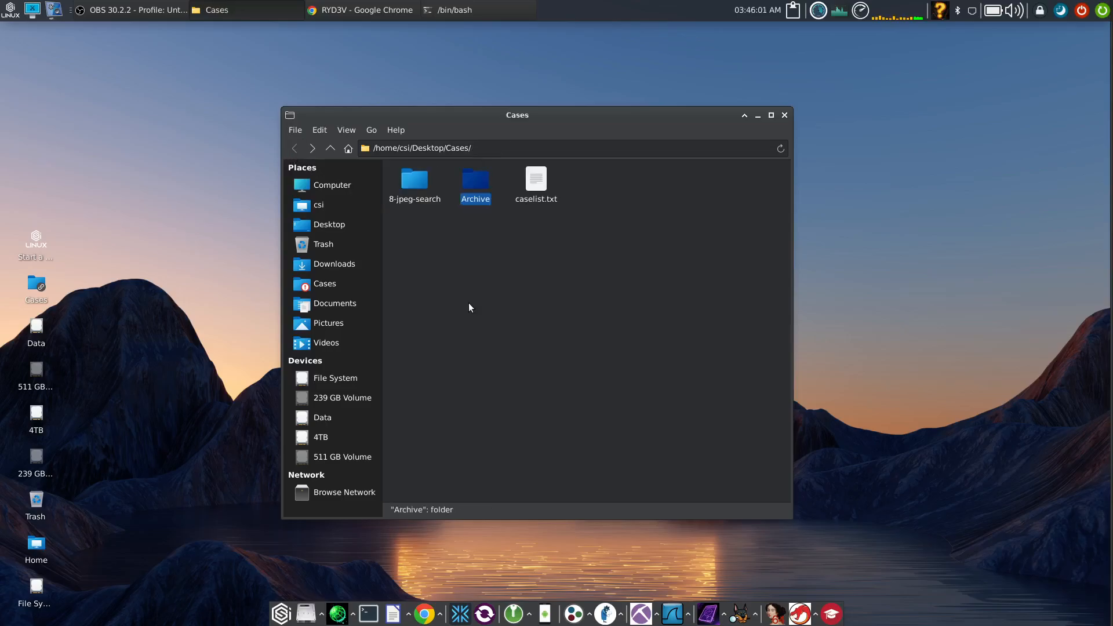
click(784, 115)
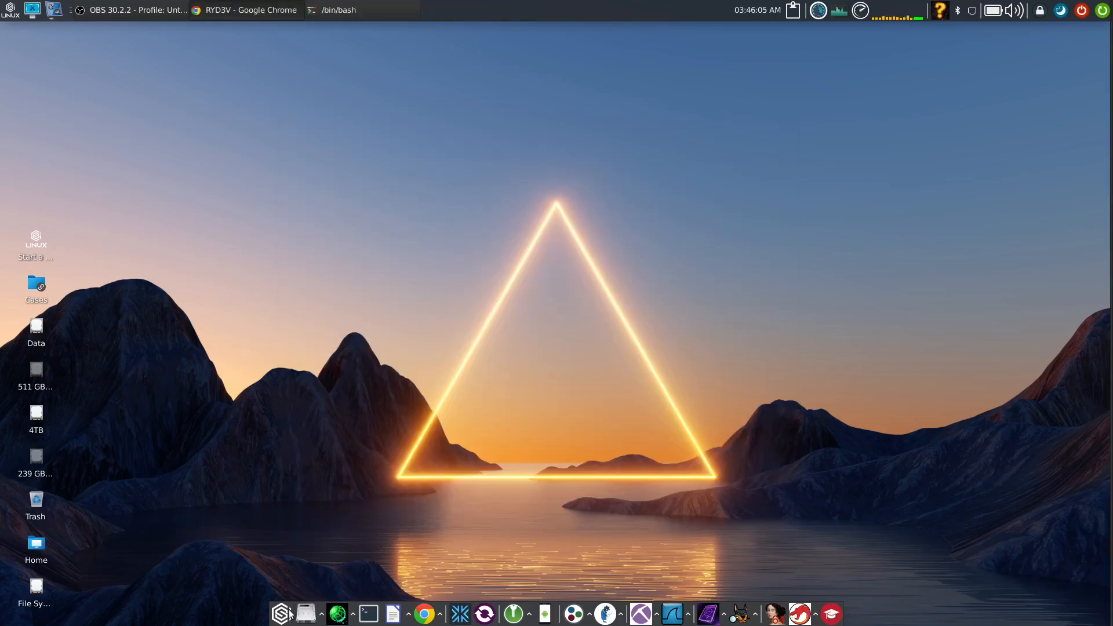
Close the Chrome window and open the existing 8-jpeg-search case in CSI Linux Case Management.
click(283, 615)
key(alt+F4)
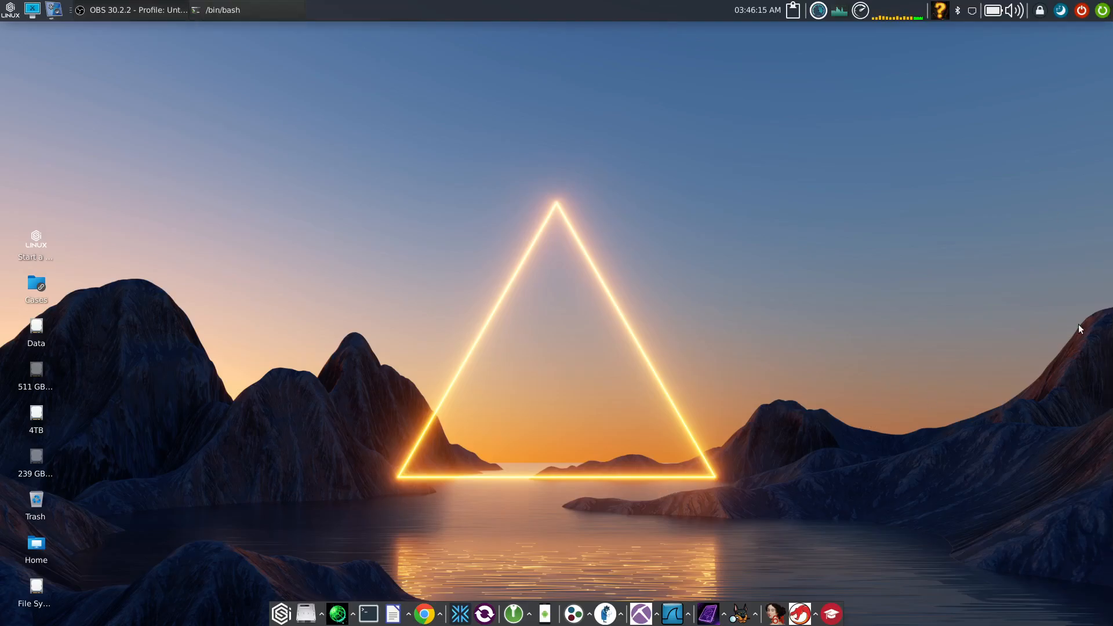
click(280, 615)
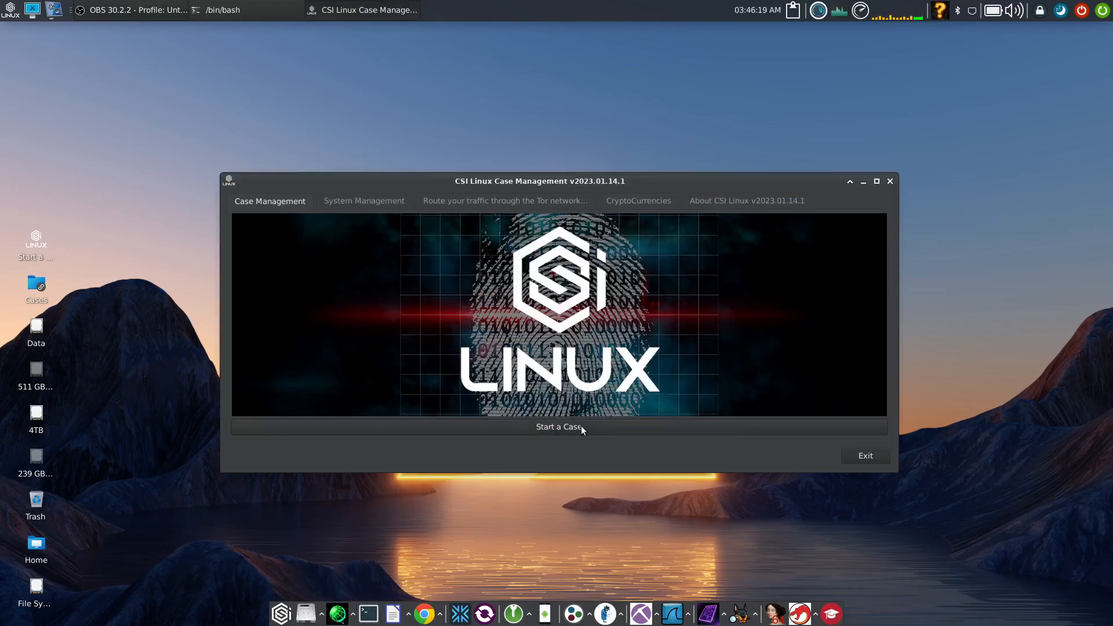
click(581, 425)
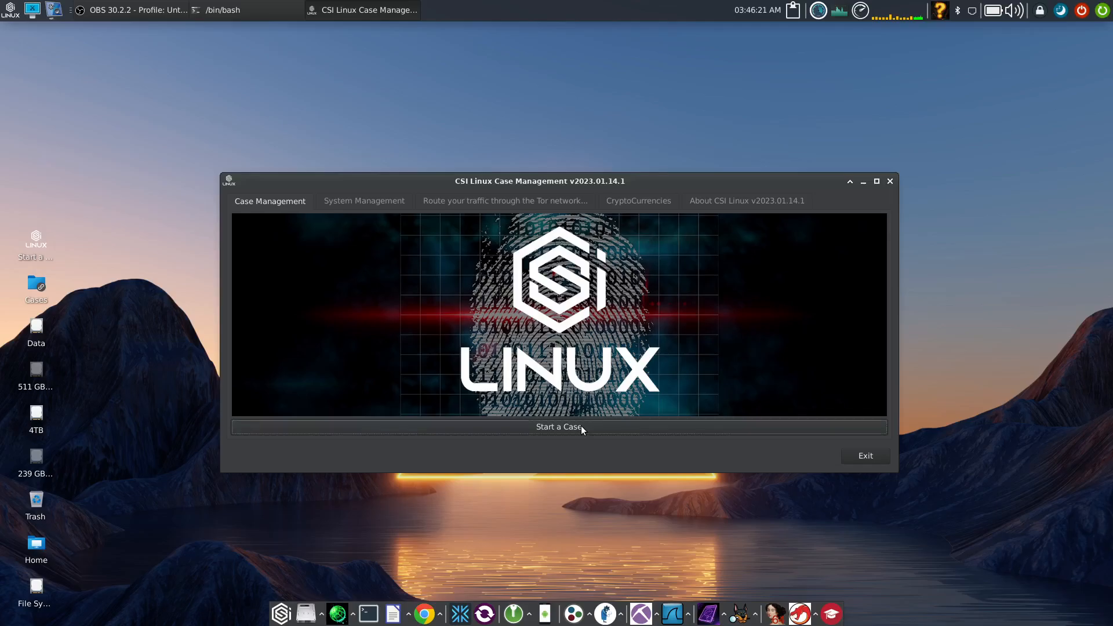
click(586, 355)
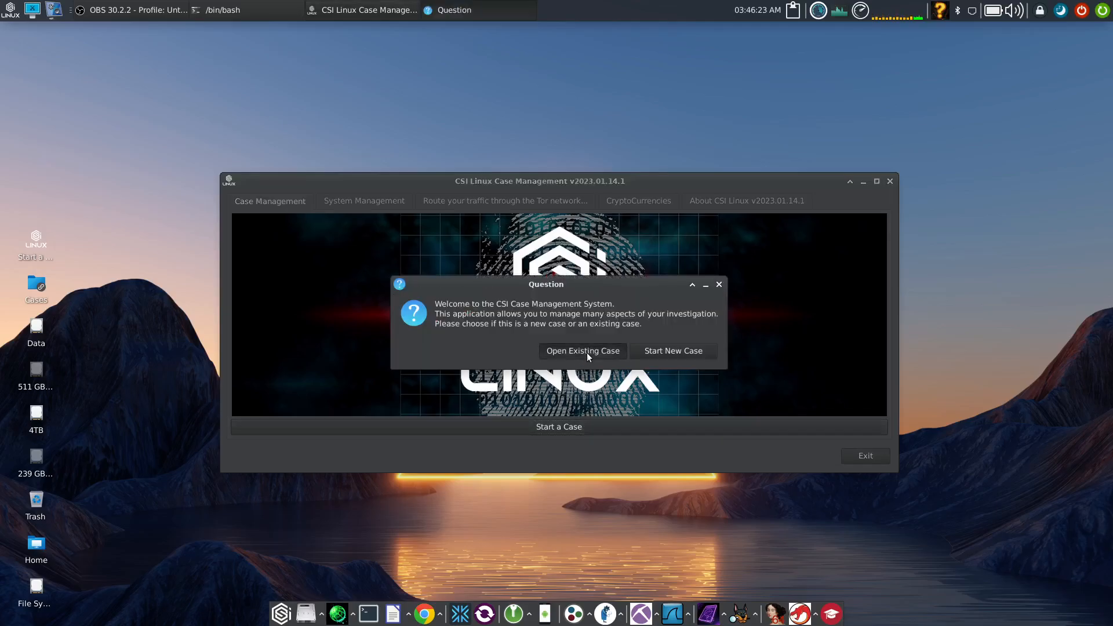
click(510, 314)
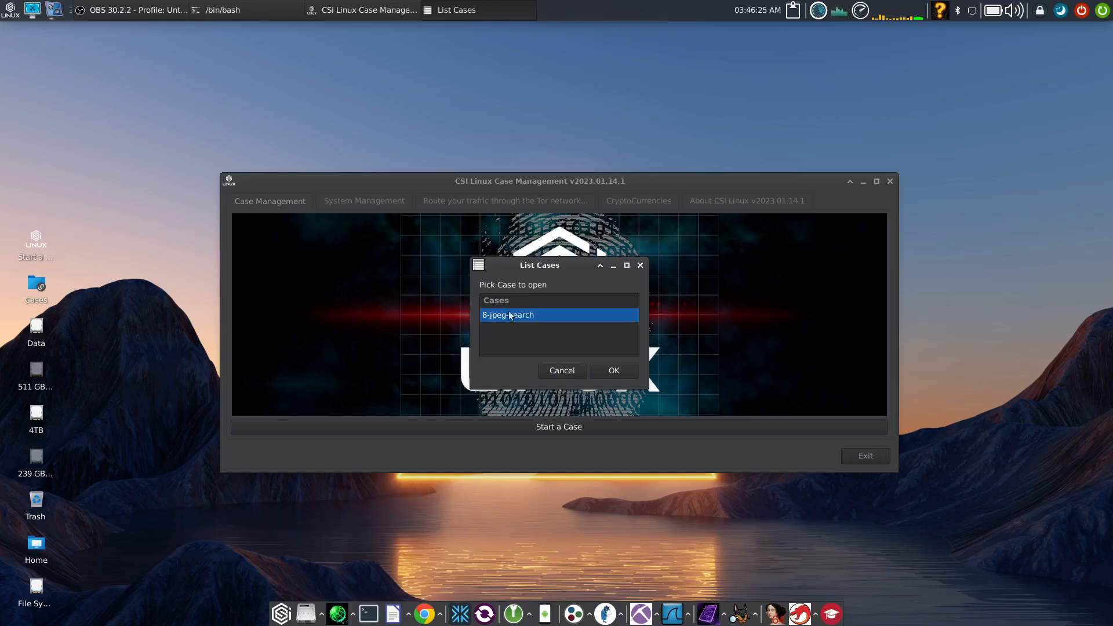
click(616, 371)
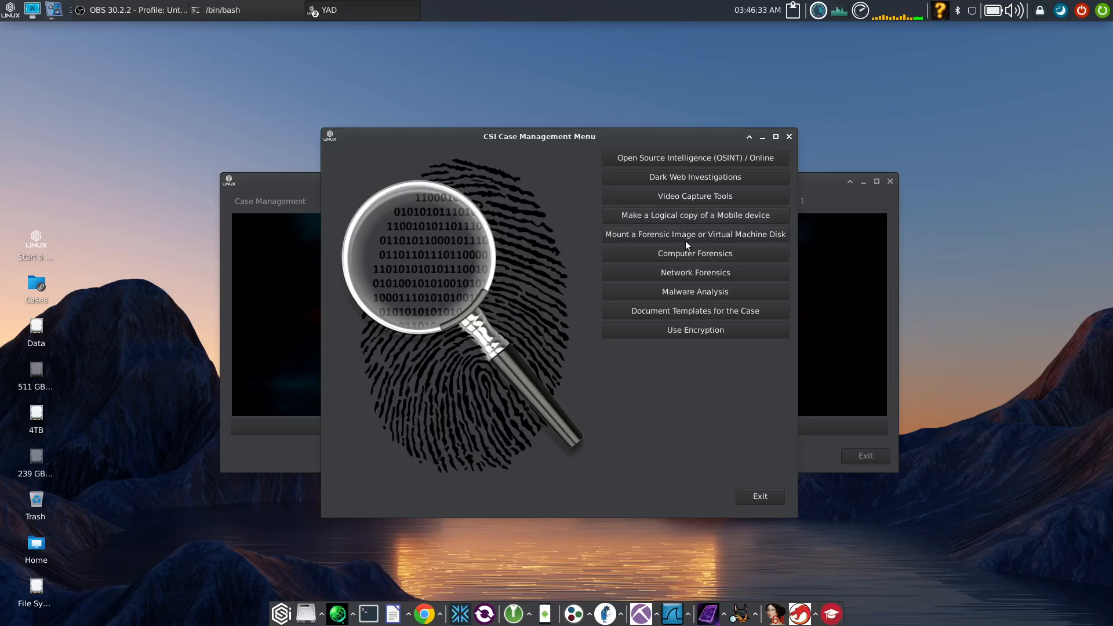
Launch the Open Source Intelligence (OSINT) / Online tools and assign them to the case 8-jpeg-search, with the Cases folder open for reference.
click(701, 160)
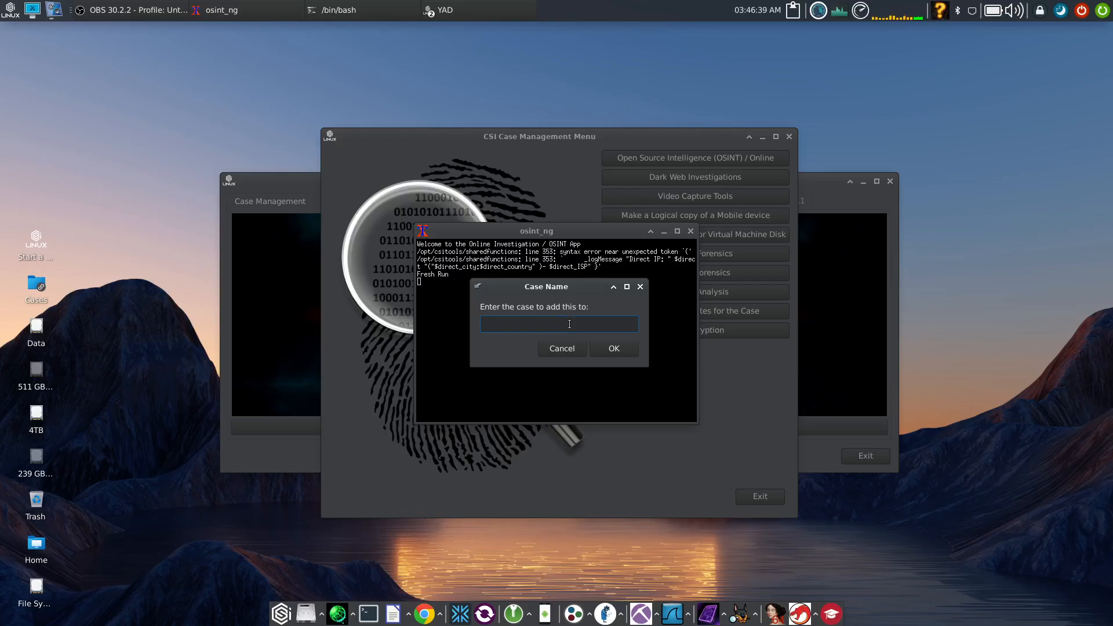
double_click(36, 284)
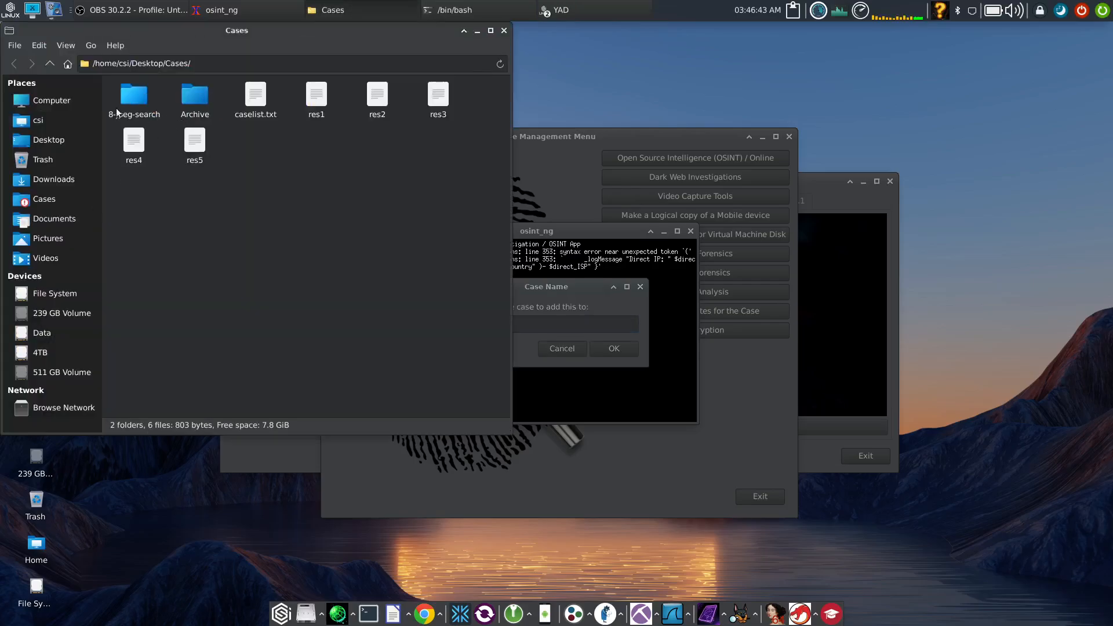
click(558, 305)
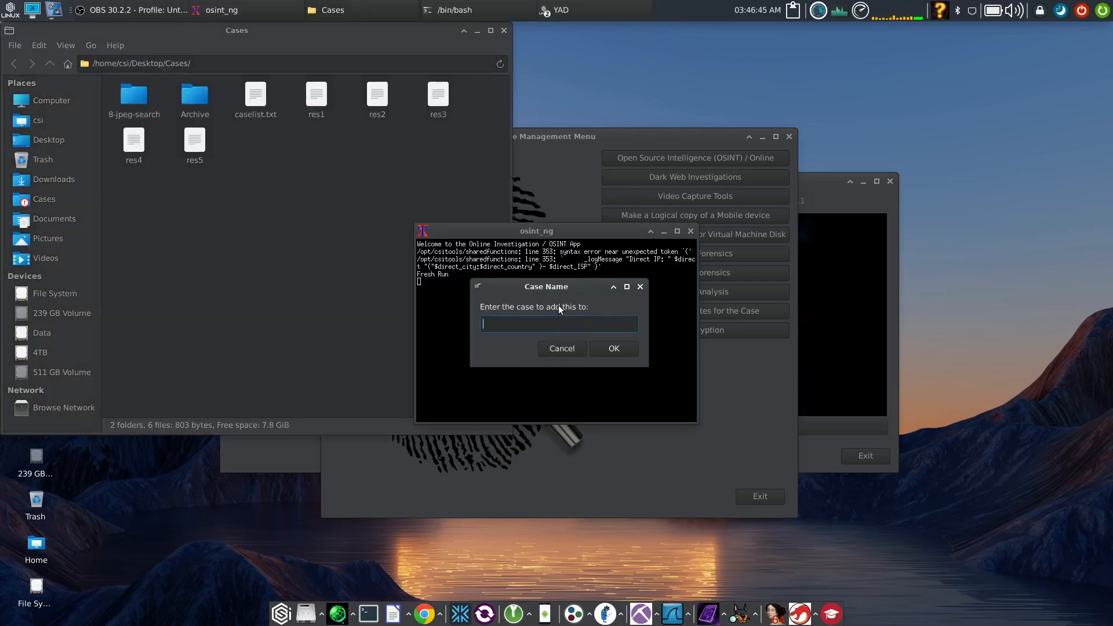
text(8-jpeg-search)
click(616, 348)
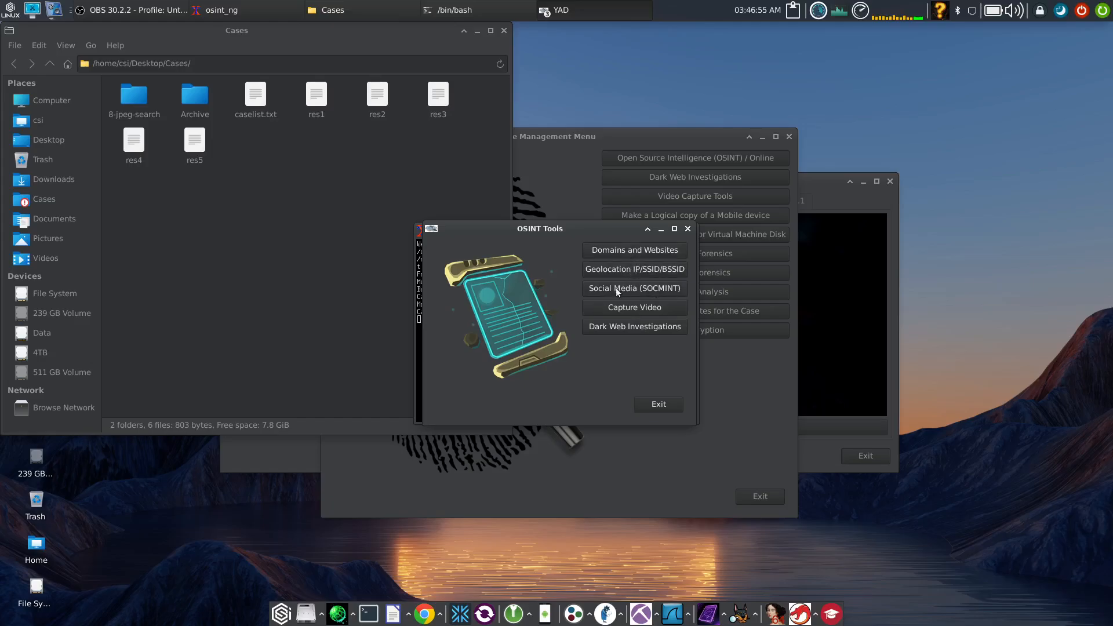
Look over the Domains and Websites recon tools, and exit the OSINT tools and the case management menu.
click(620, 252)
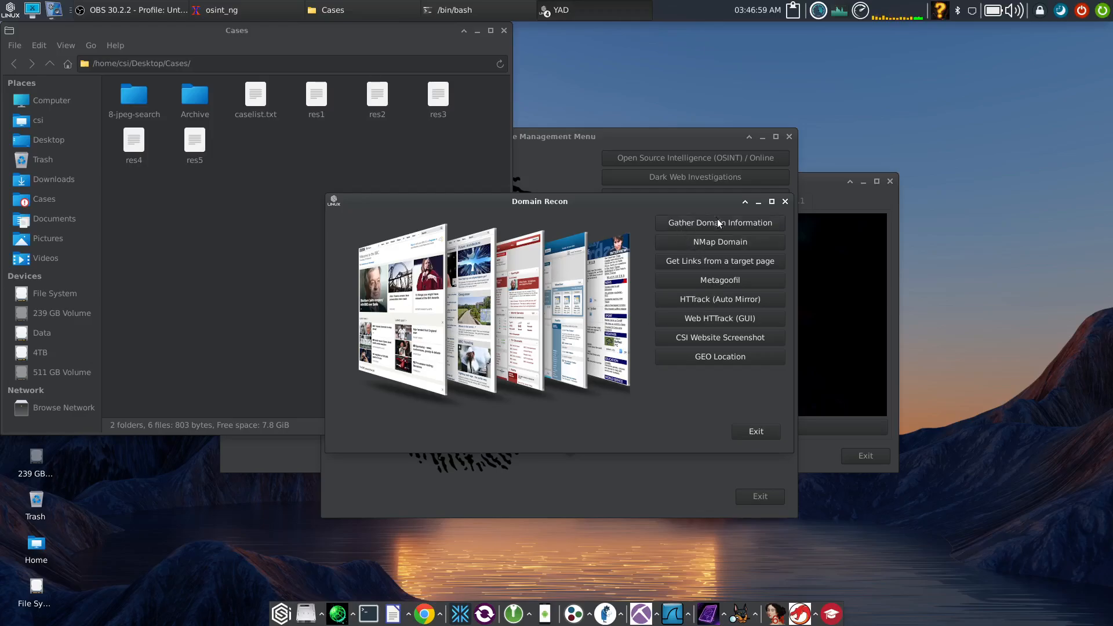
click(746, 432)
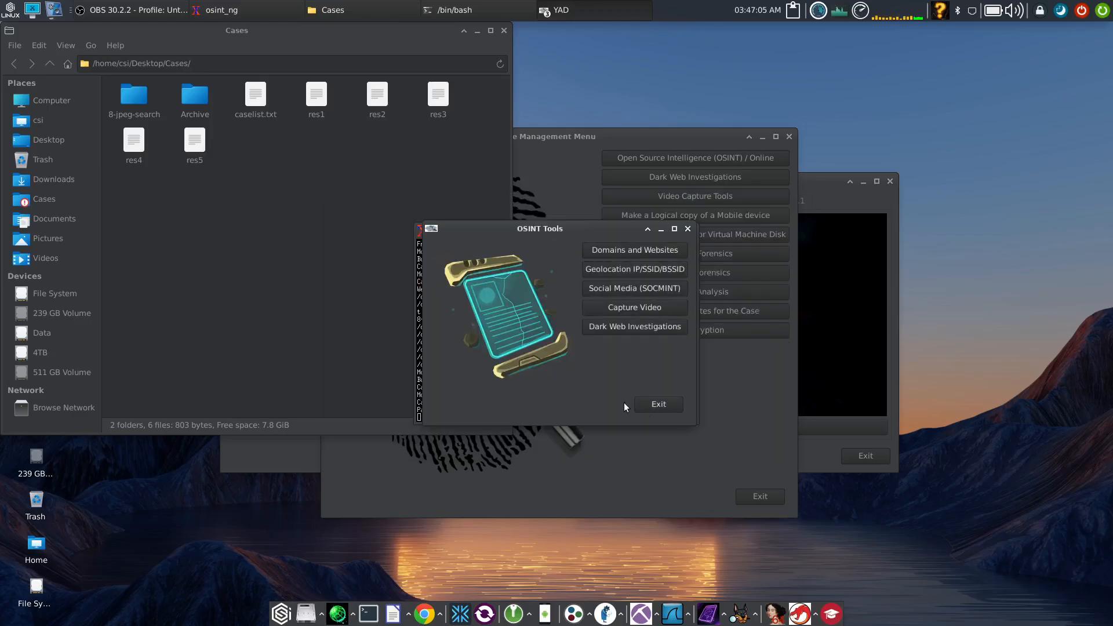
click(657, 404)
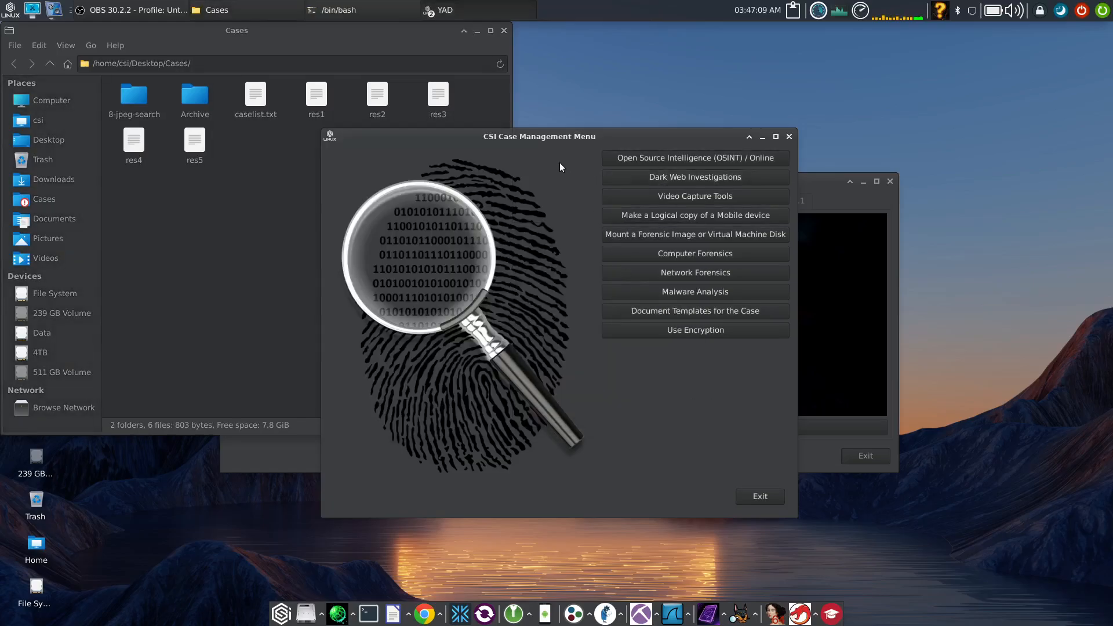
click(760, 497)
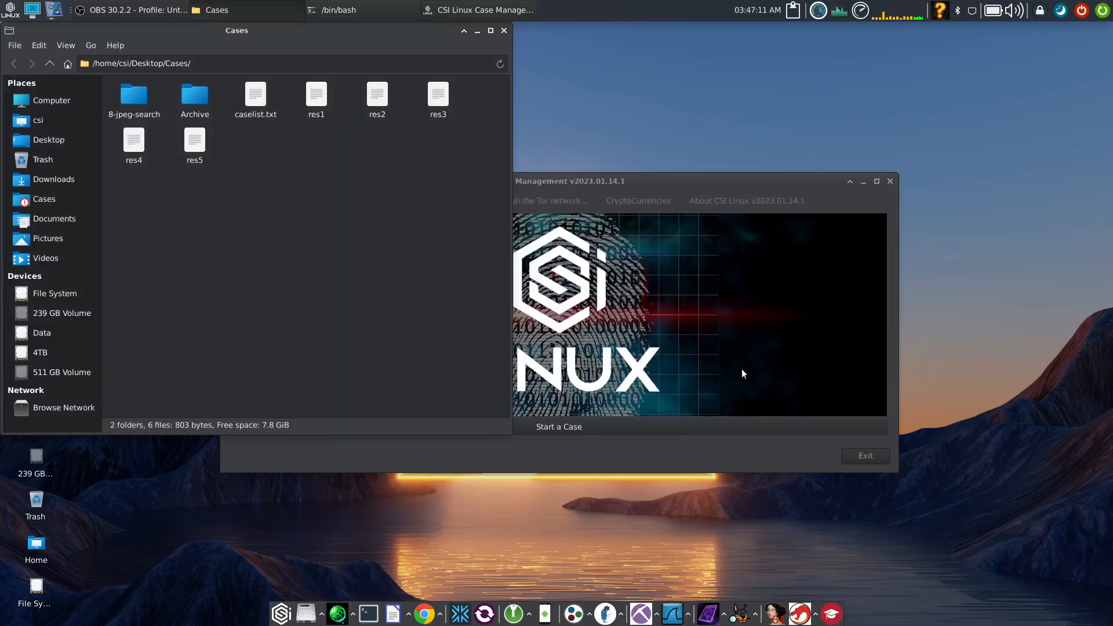
View the System Management options of CSI Linux Case Management and exit the program.
click(719, 182)
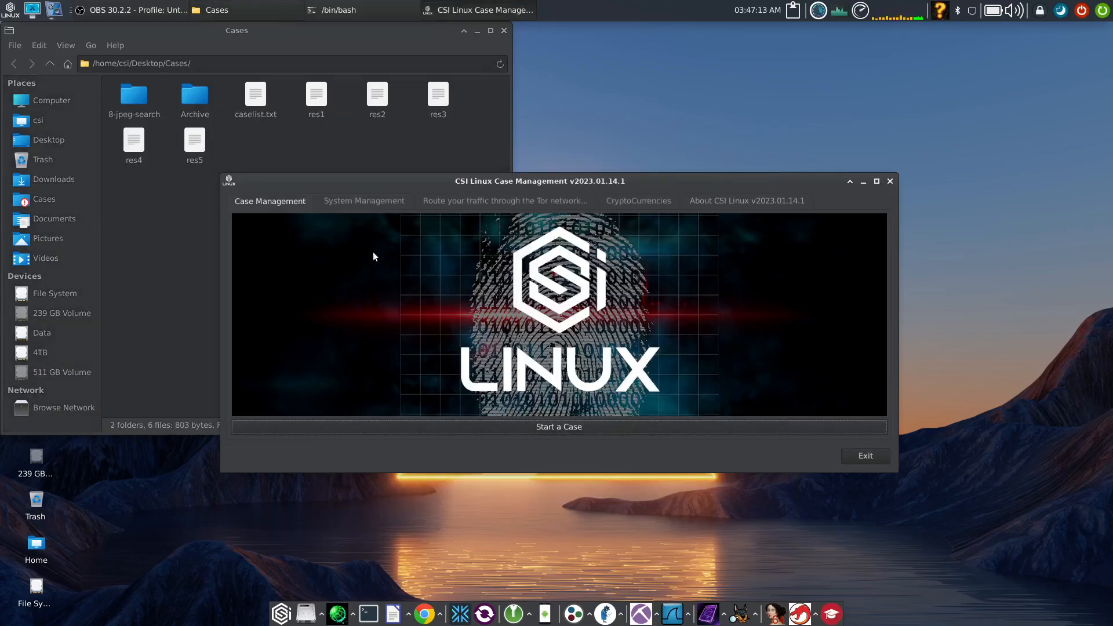
click(350, 203)
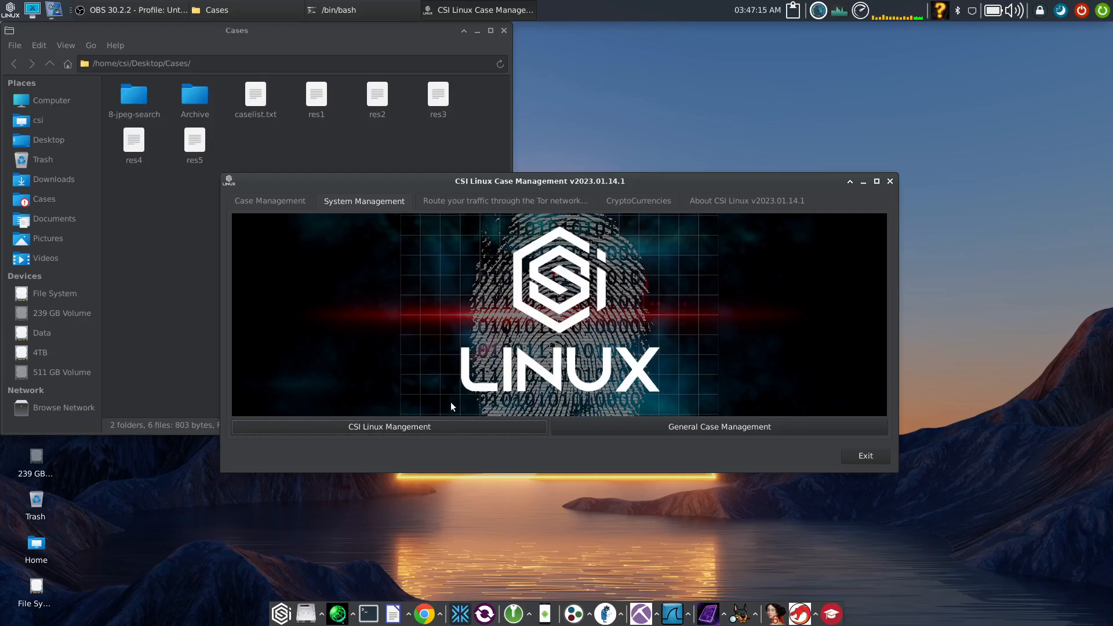
click(288, 206)
click(864, 456)
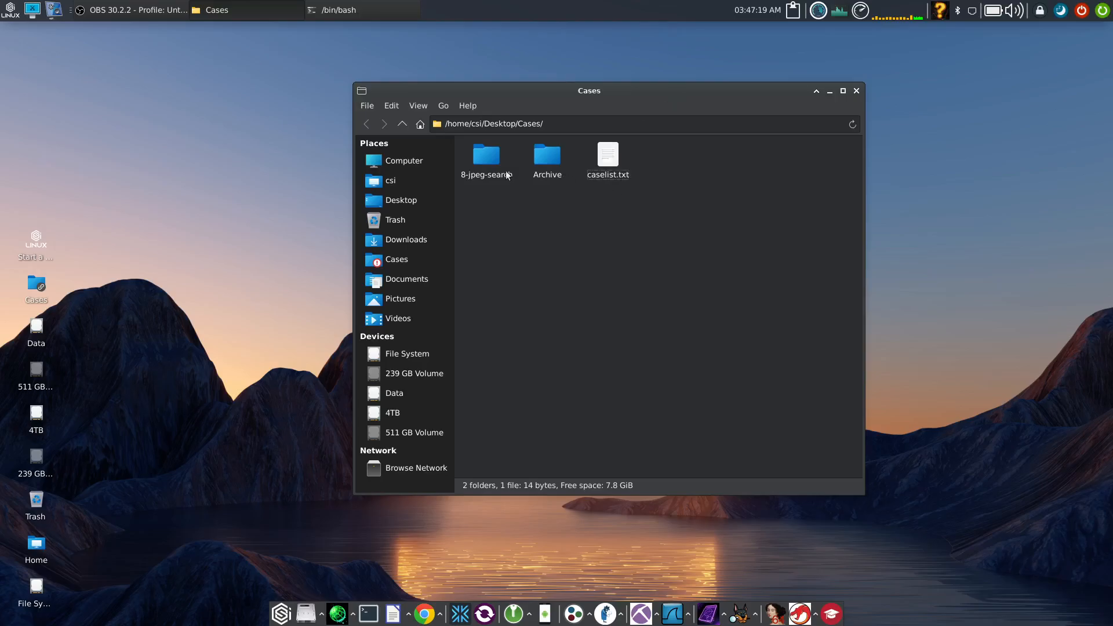
Read caselist.txt in the Cases folder and check which files the Archive folder contains.
double_click(609, 161)
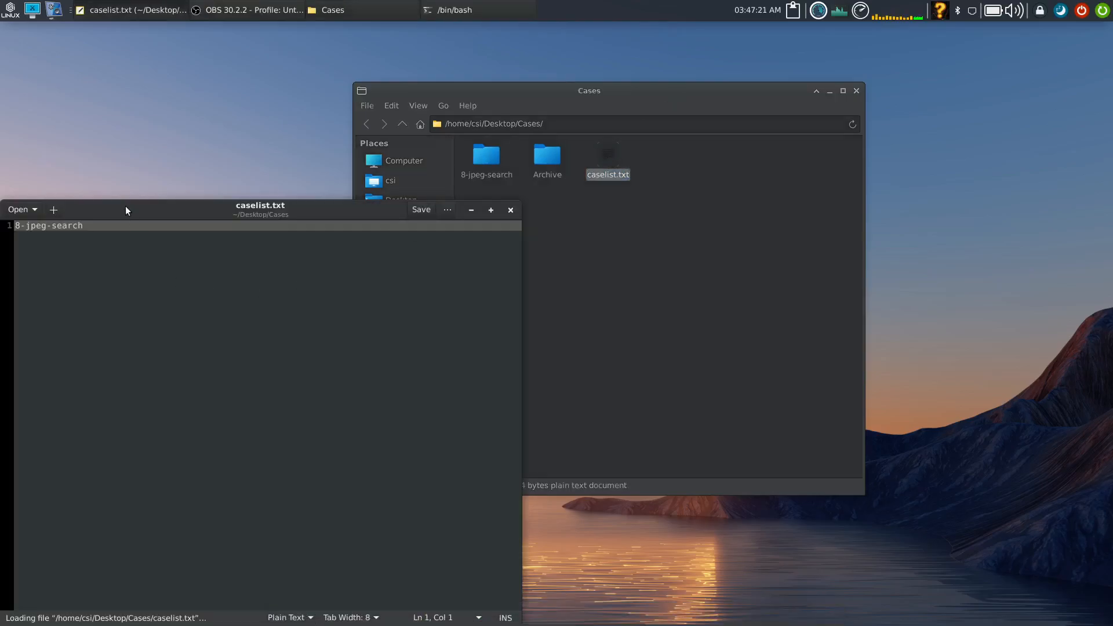
drag(125, 206, 429, 159)
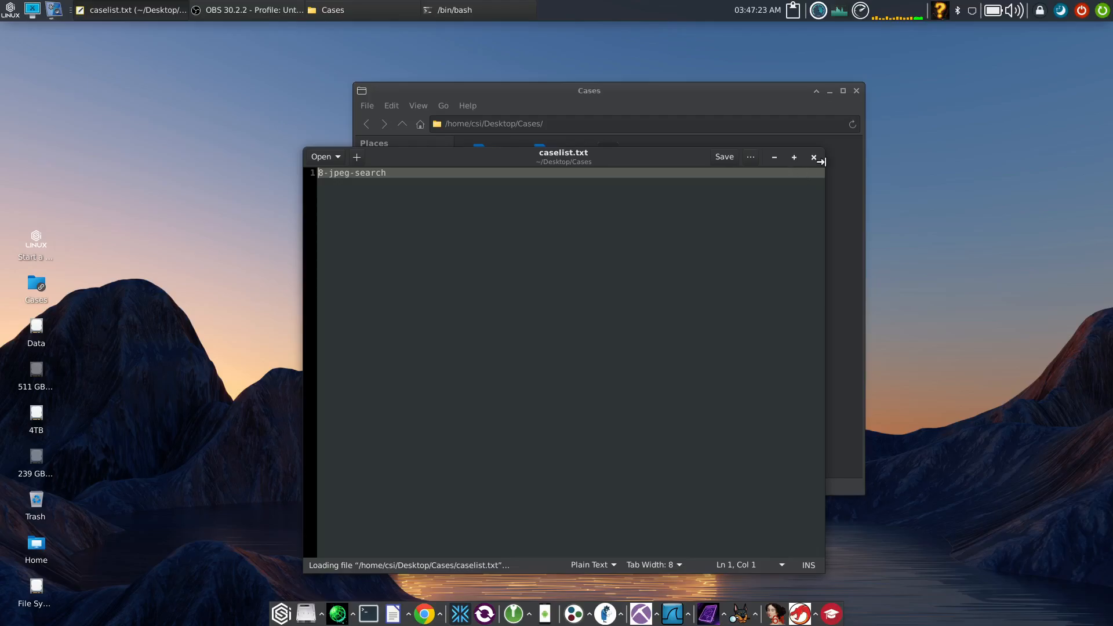
click(799, 165)
double_click(547, 155)
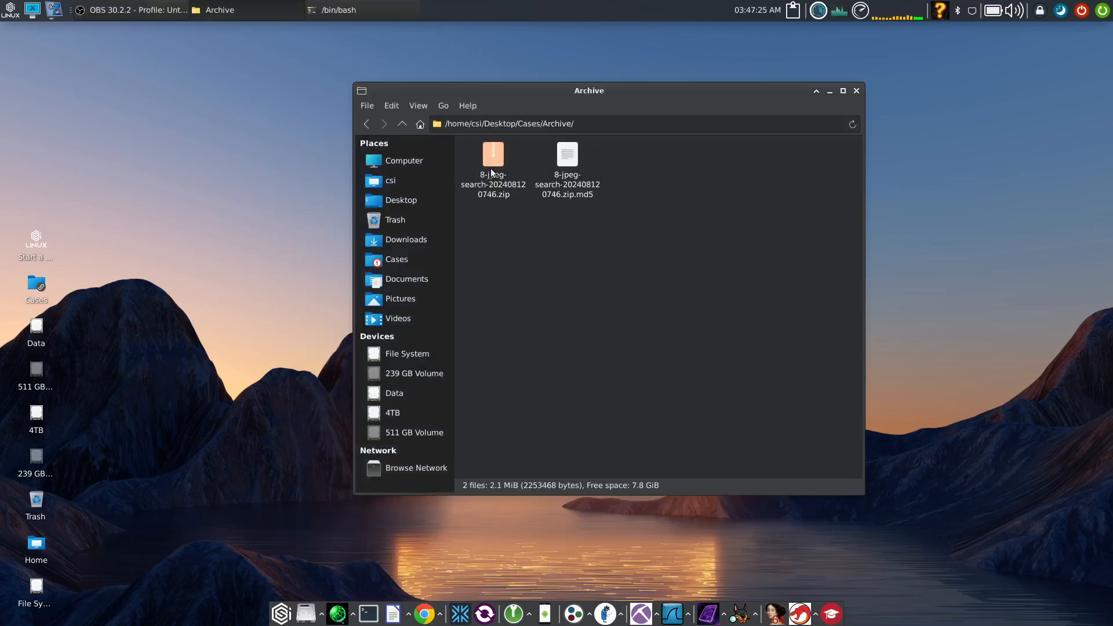
click(367, 123)
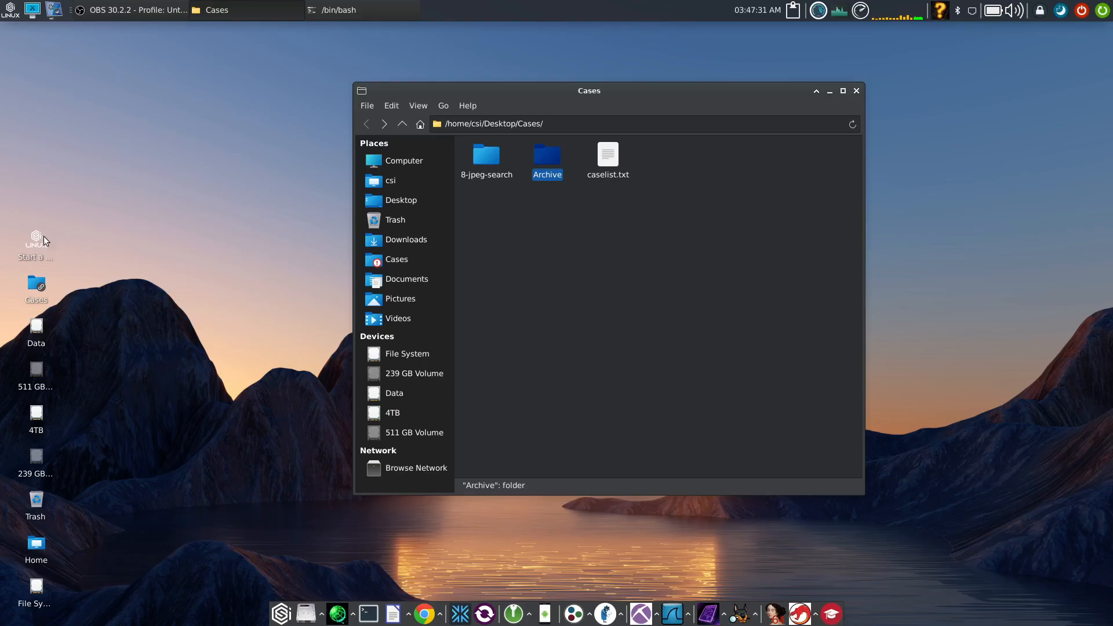
Examine the file hashes listed in 8-jpeg-search-202408120746.zip.md5 in the Archive folder, widening the text window to read them.
click(35, 239)
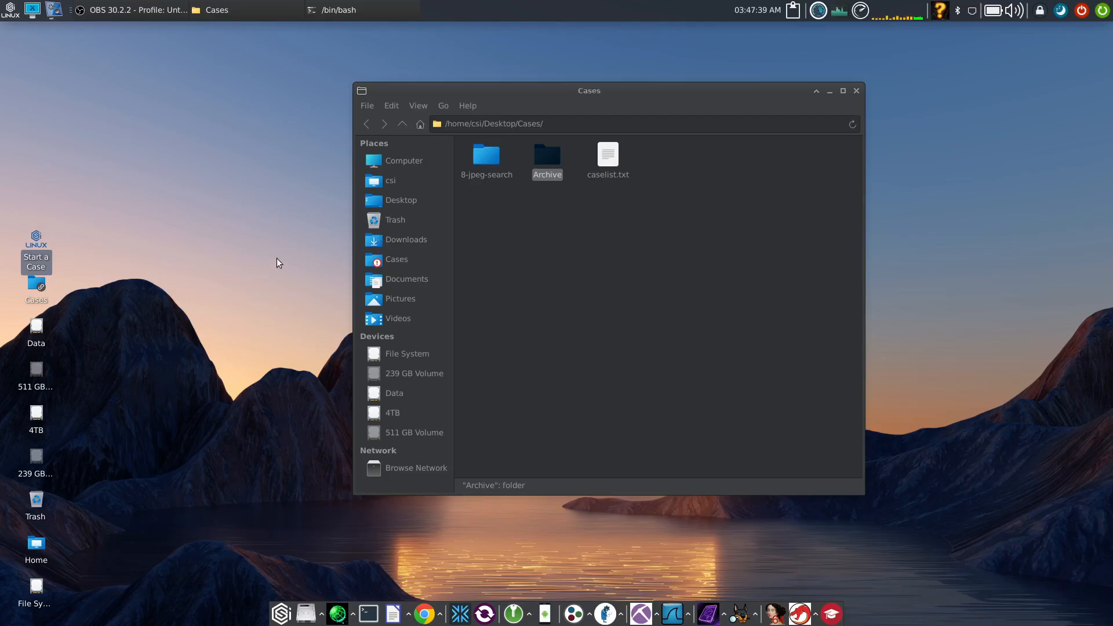
click(550, 192)
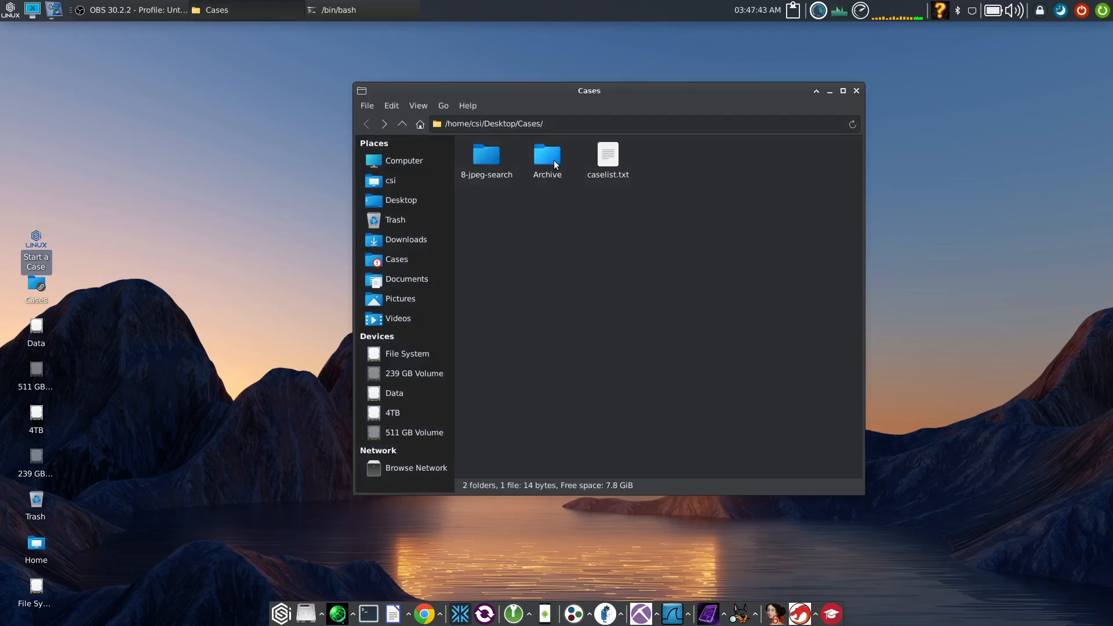
double_click(551, 159)
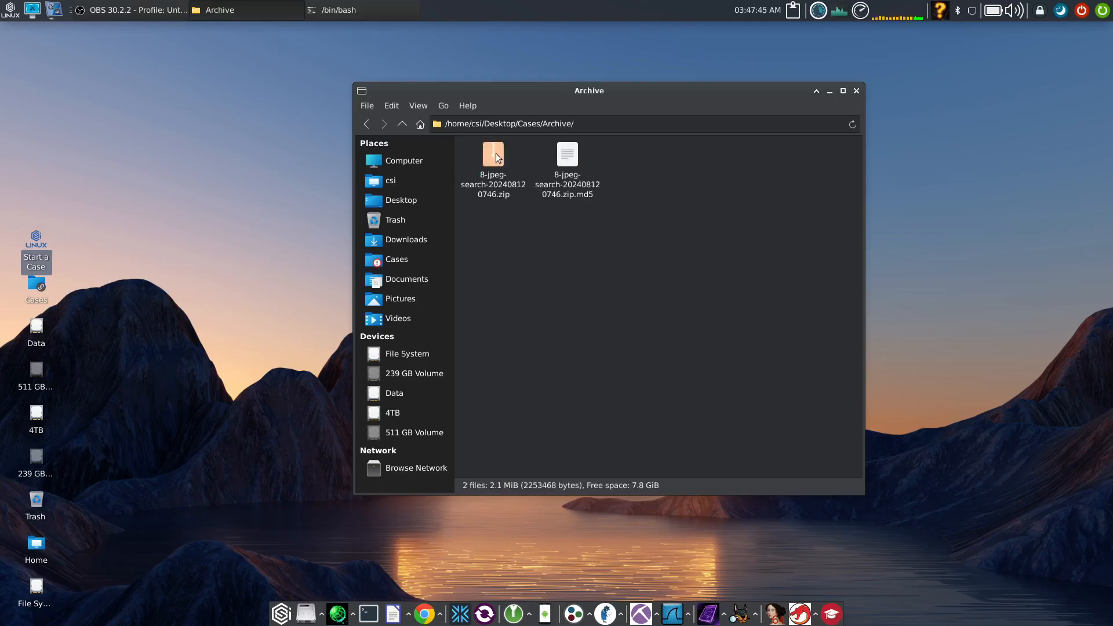
double_click(568, 183)
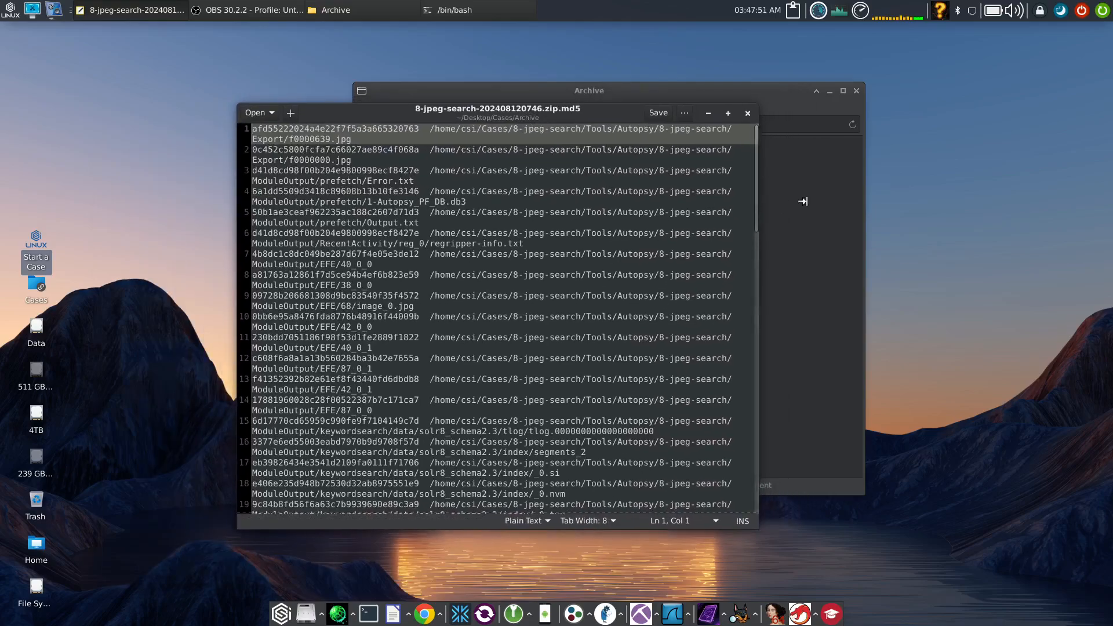
drag(758, 211, 1027, 165)
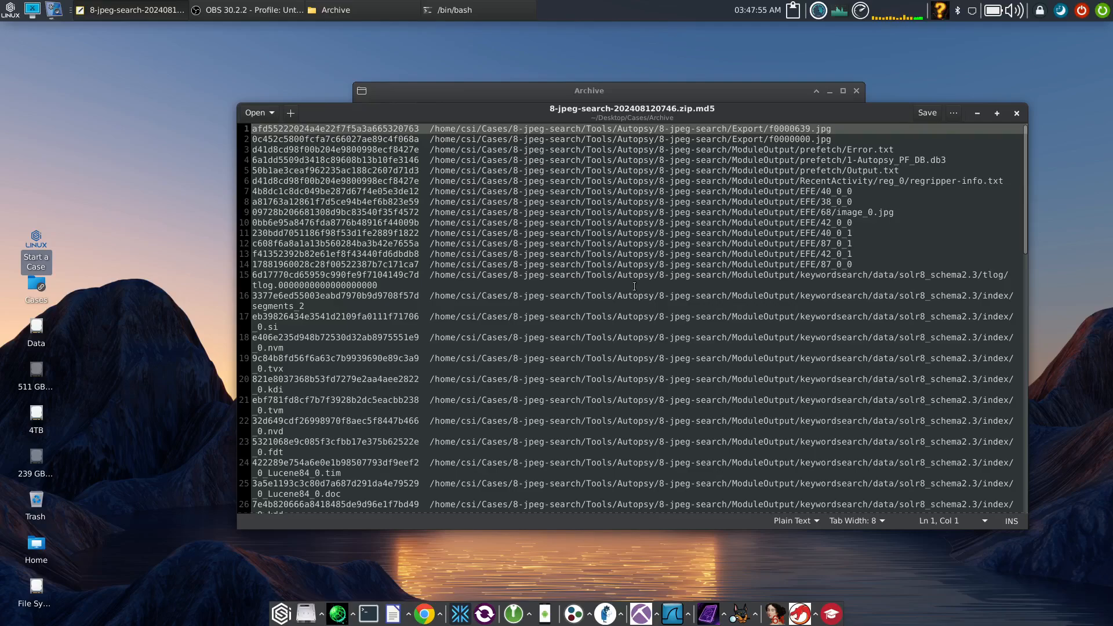
scroll(432, 336, down, 15)
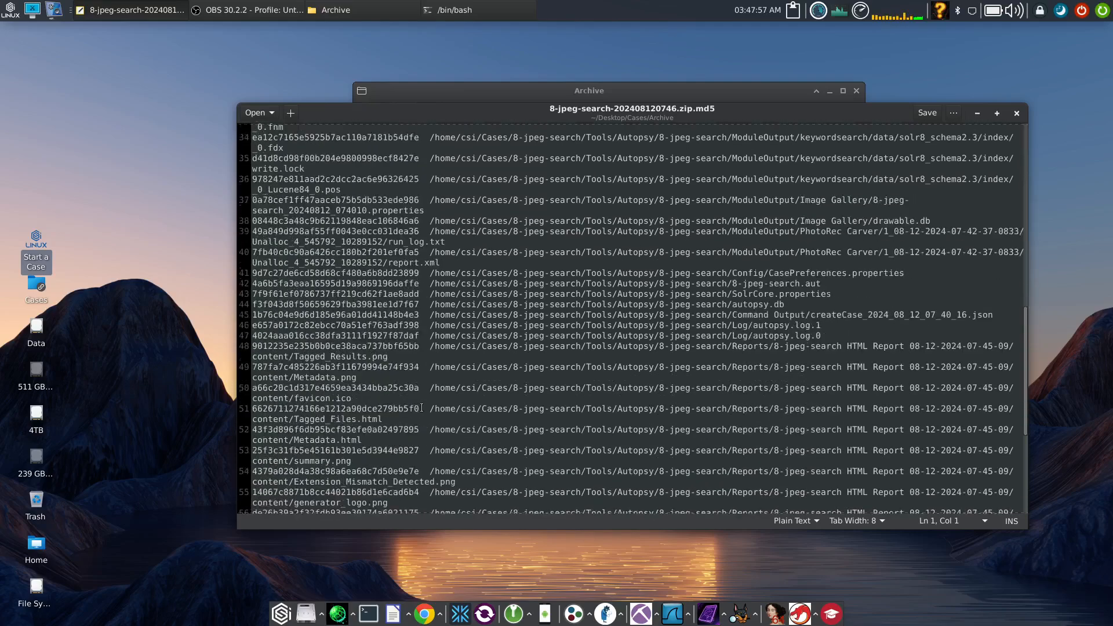
scroll(421, 408, down, 7)
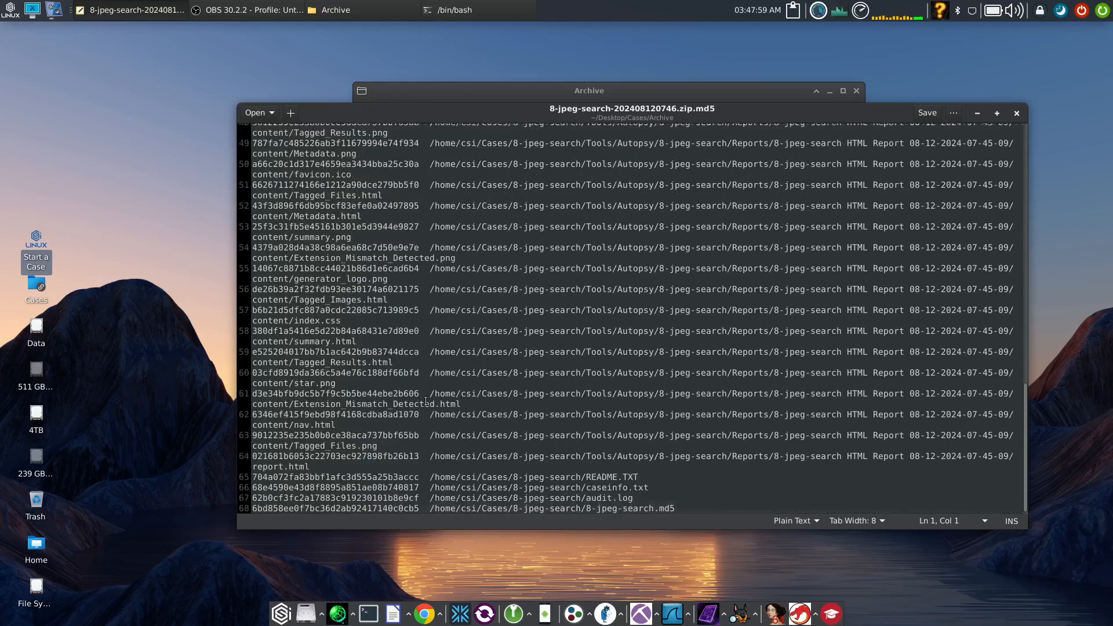
click(1017, 115)
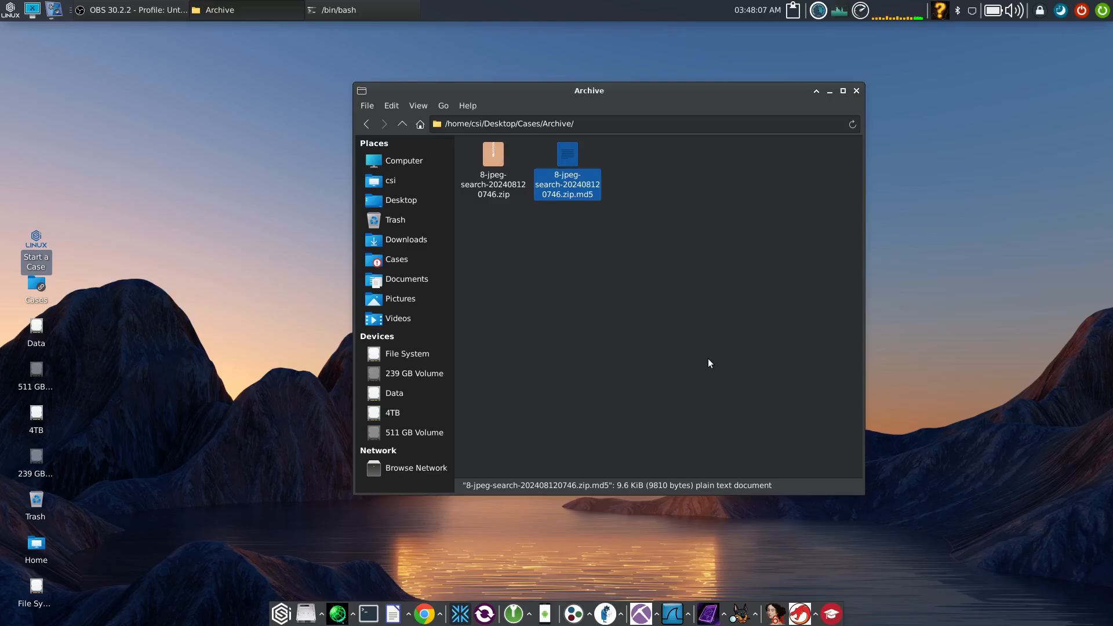
Return to the Cases folder and close the file manager.
click(519, 259)
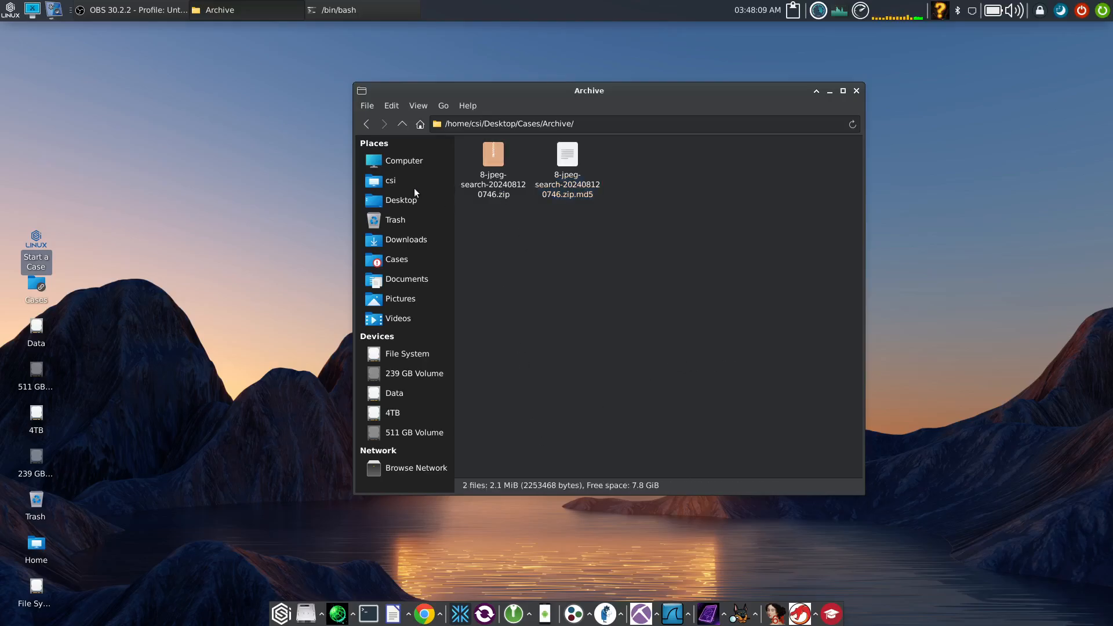
click(403, 258)
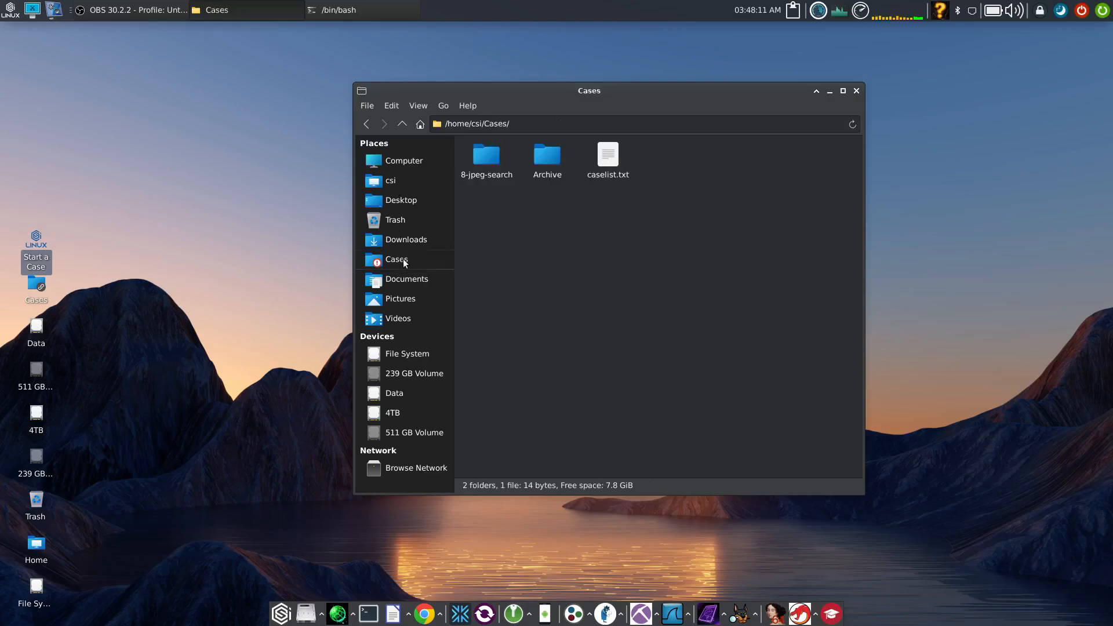
click(857, 91)
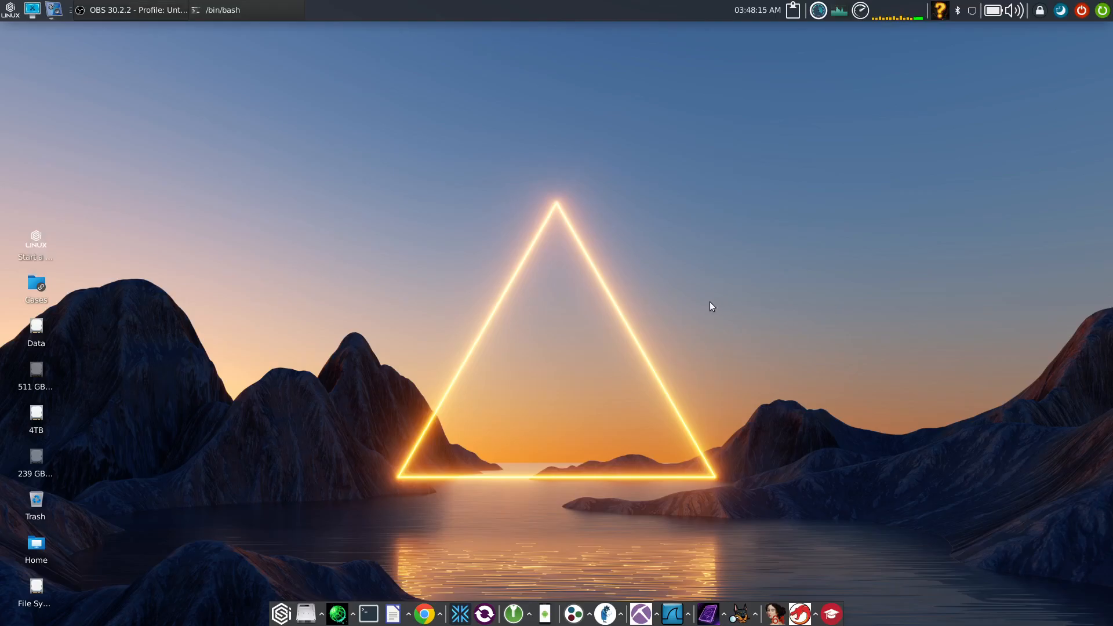